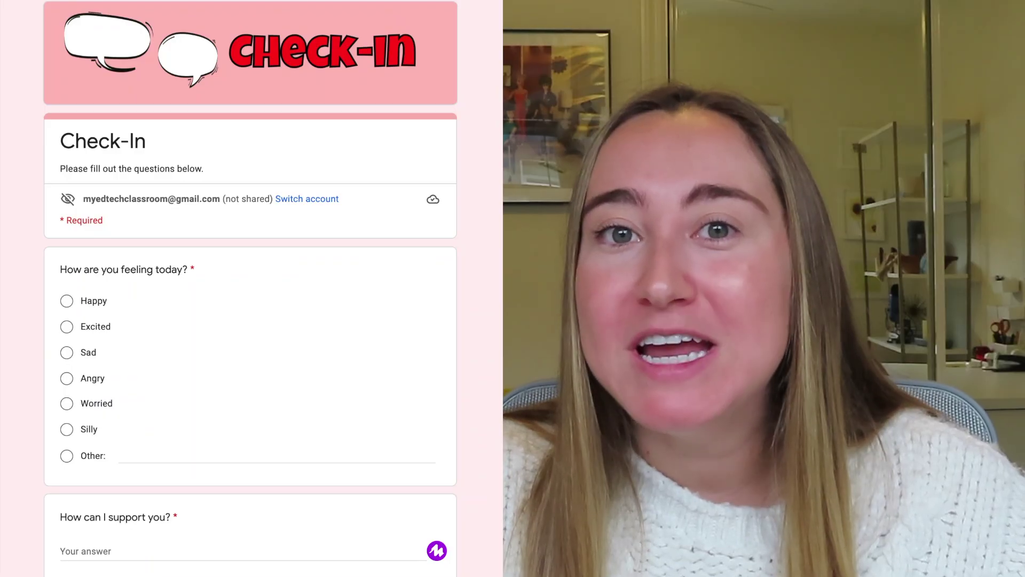
# Answer the Check-In form with Happy and "I am doing pretty well this week! I don't need any support right now.", and submit it.
pyautogui.scroll(-2, 250, 288)
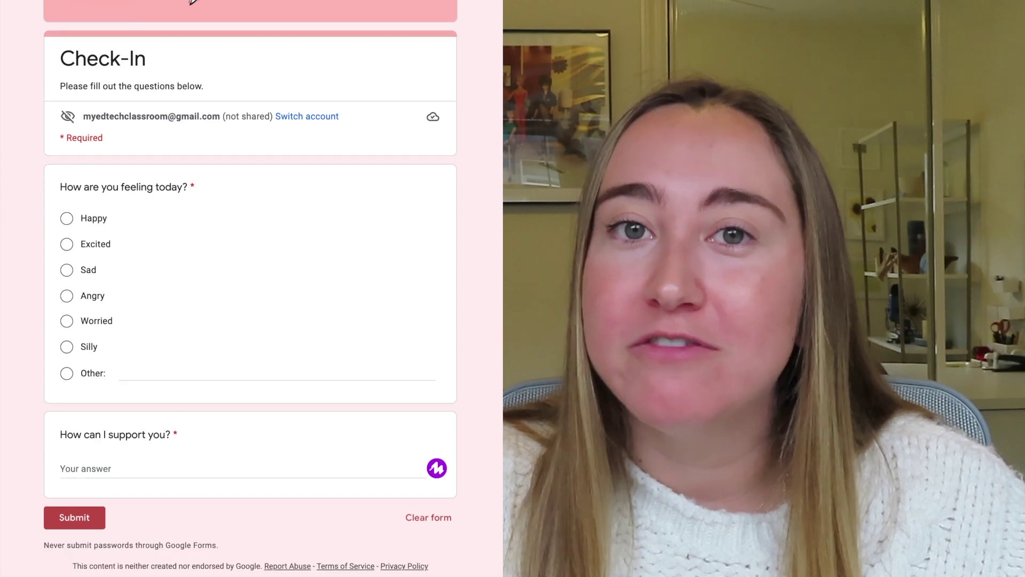
pyautogui.scroll(2, 250, 288)
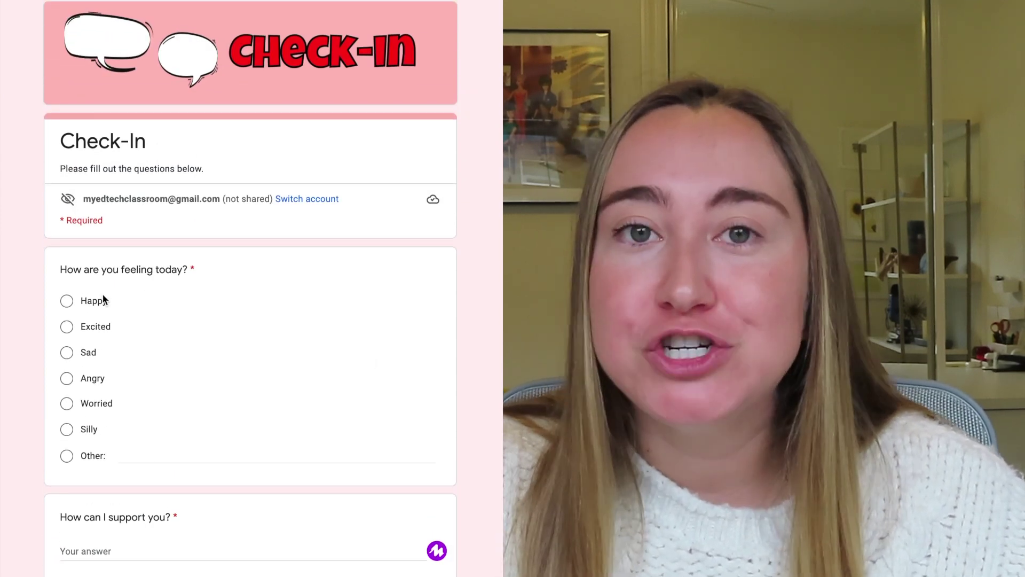
pyautogui.click(93, 300)
pyautogui.scroll(-3, 103, 300)
pyautogui.click(103, 430)
pyautogui.write('I am doin')
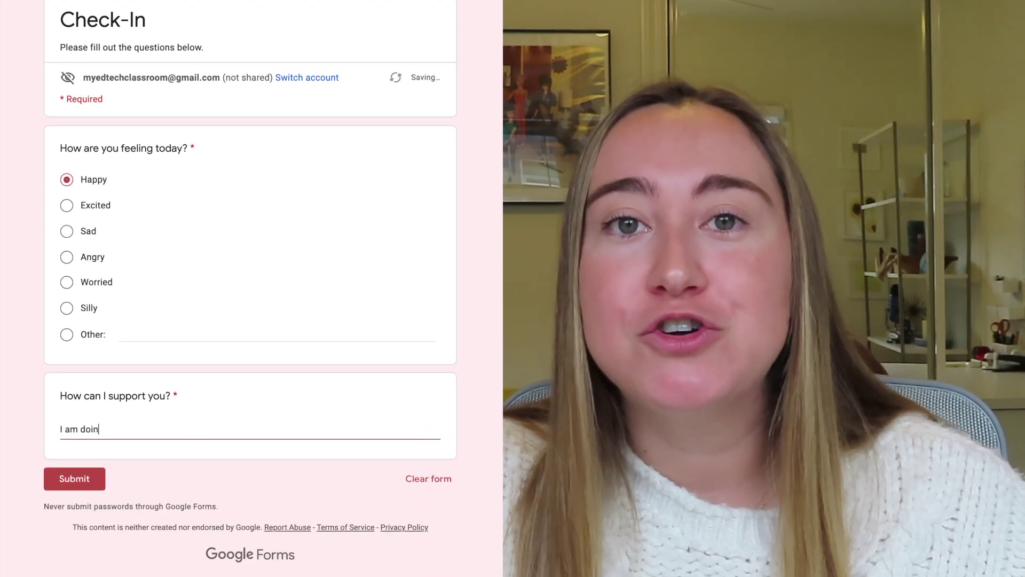
pyautogui.write('g pretty well')
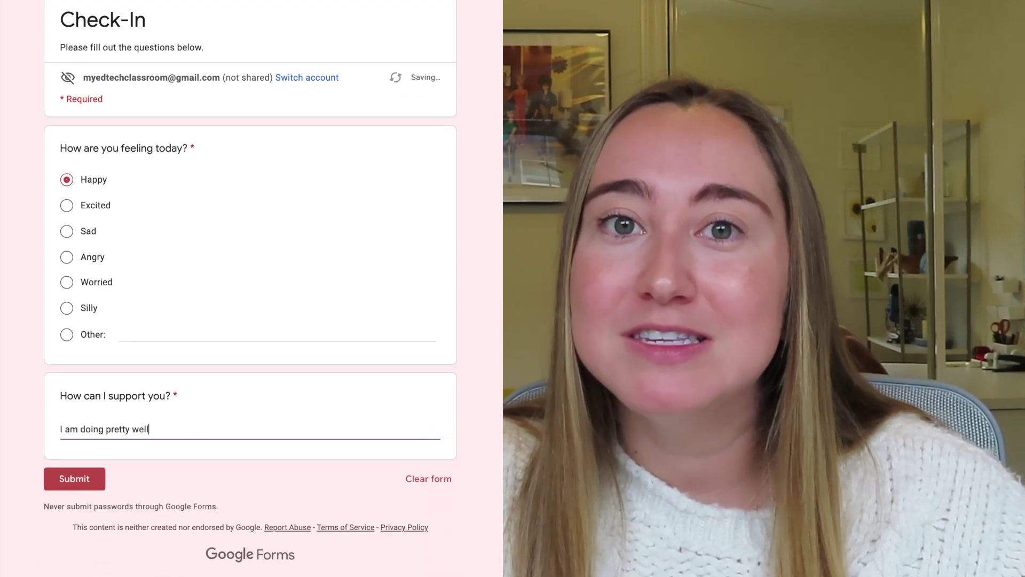
pyautogui.write(" this week! I don't ")
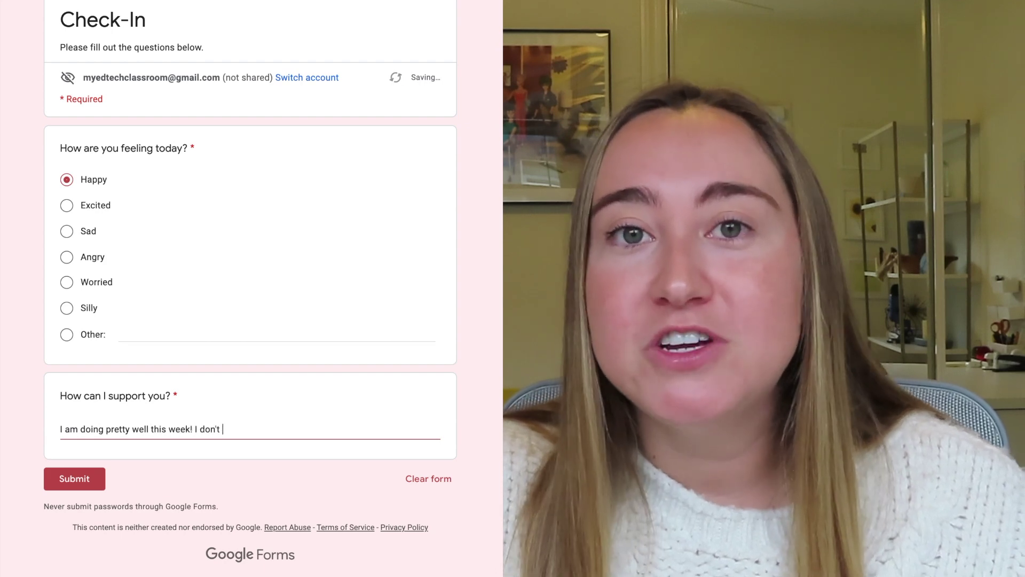
pyautogui.write('need any support r')
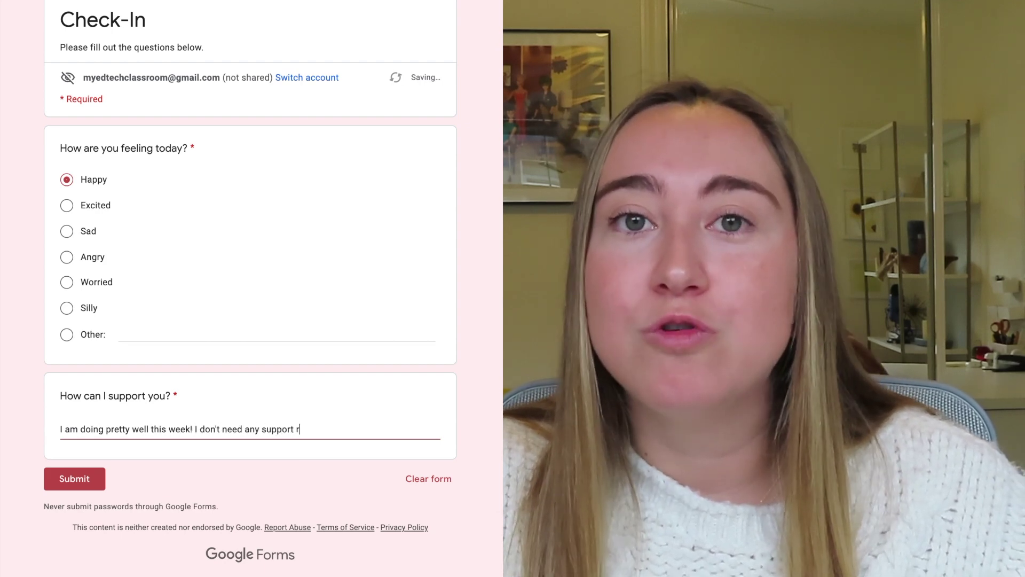
pyautogui.write('ight now.')
pyautogui.click(65, 483)
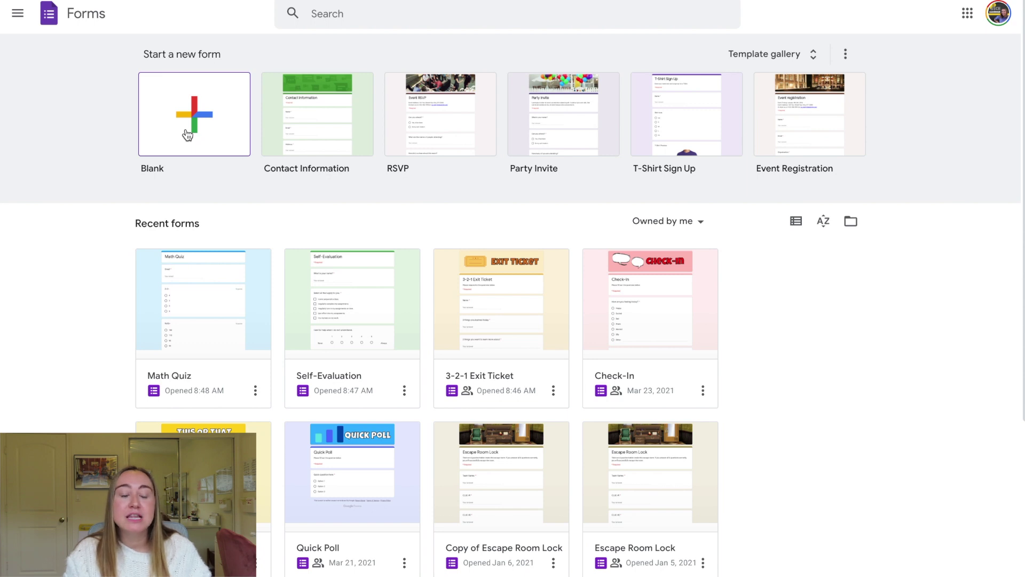
# Create a new blank form and title it "3-2-1 Exit Ticket".
pyautogui.click(187, 135)
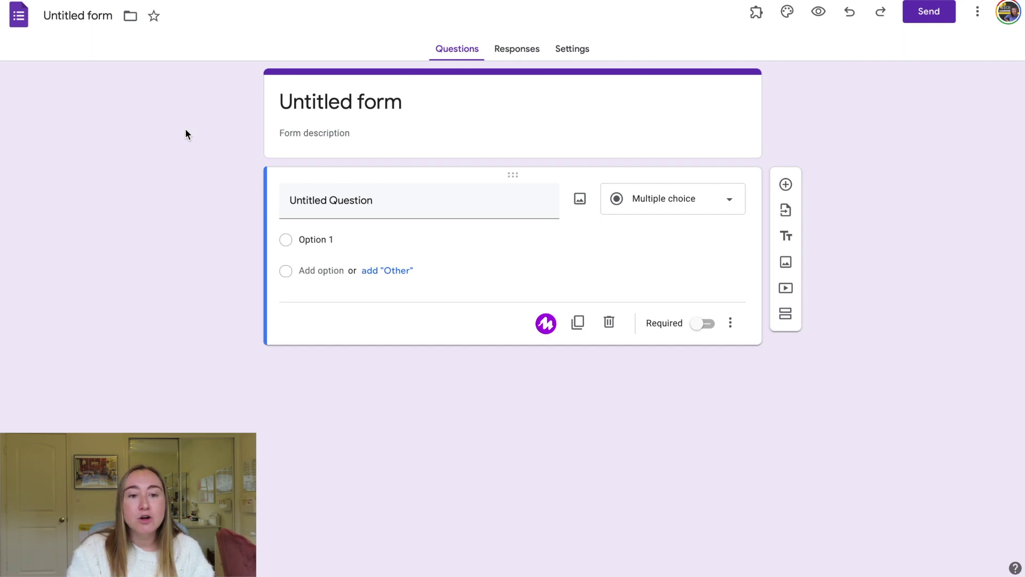
pyautogui.click(384, 101)
pyautogui.moveTo(398, 101); pyautogui.dragTo(268, 104)
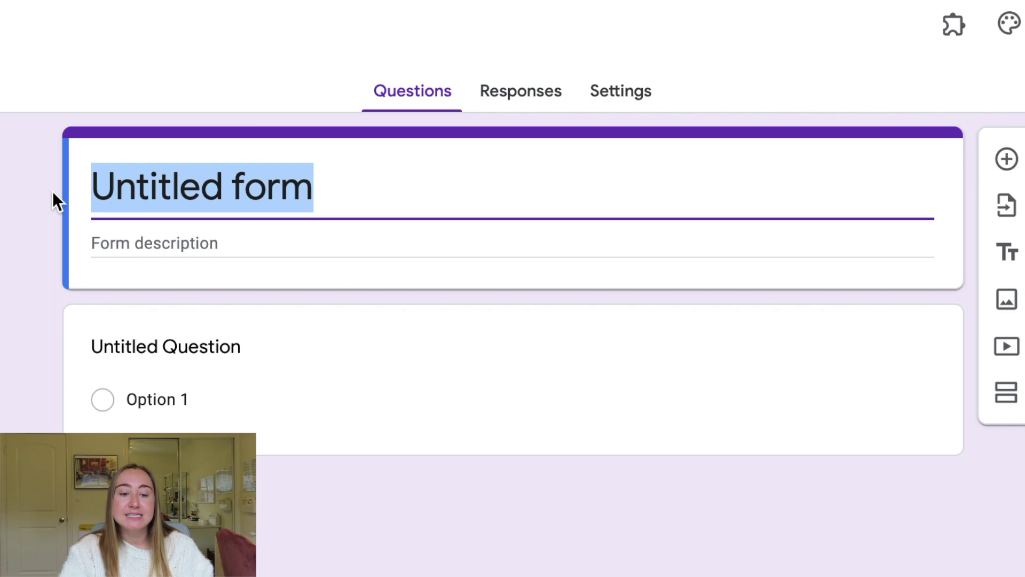
pyautogui.write('3-2')
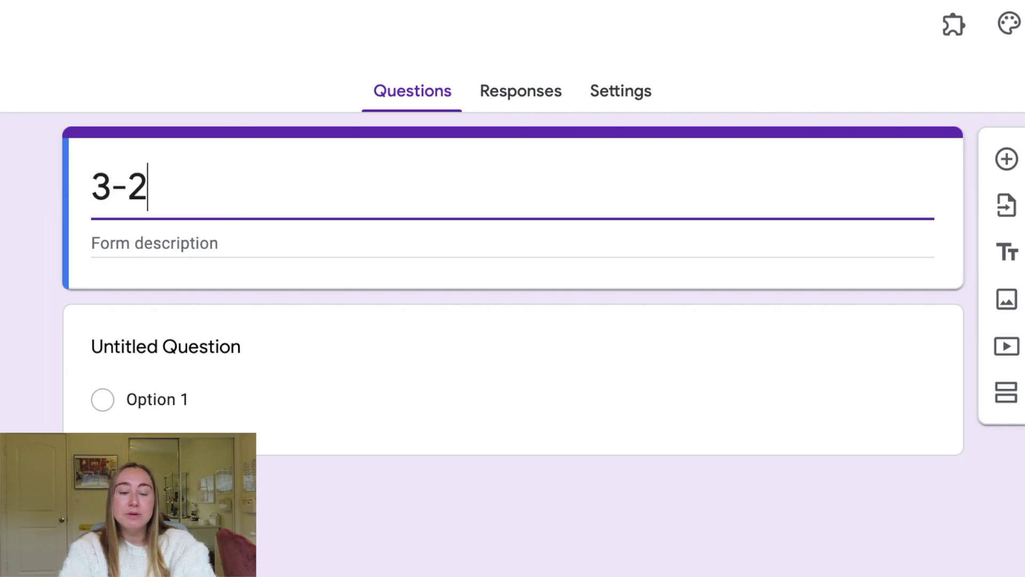
pyautogui.write('-1 E')
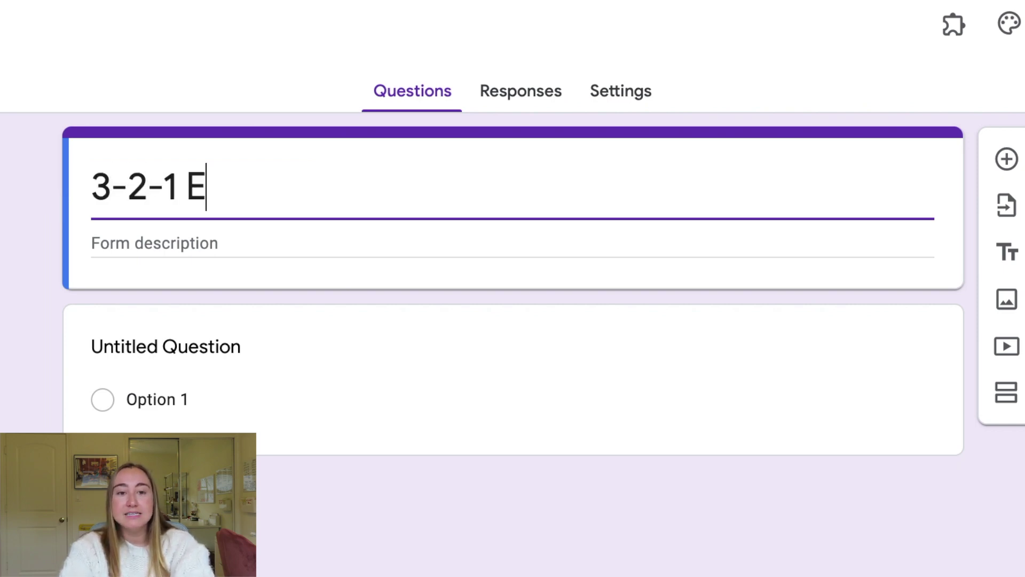
pyautogui.write('xit Ticket')
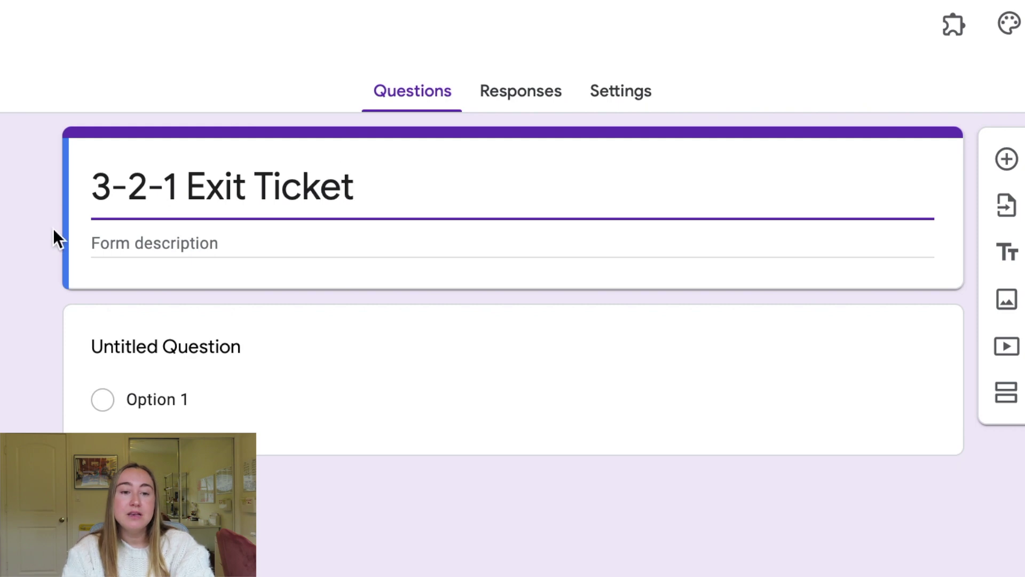
pyautogui.click(43, 238)
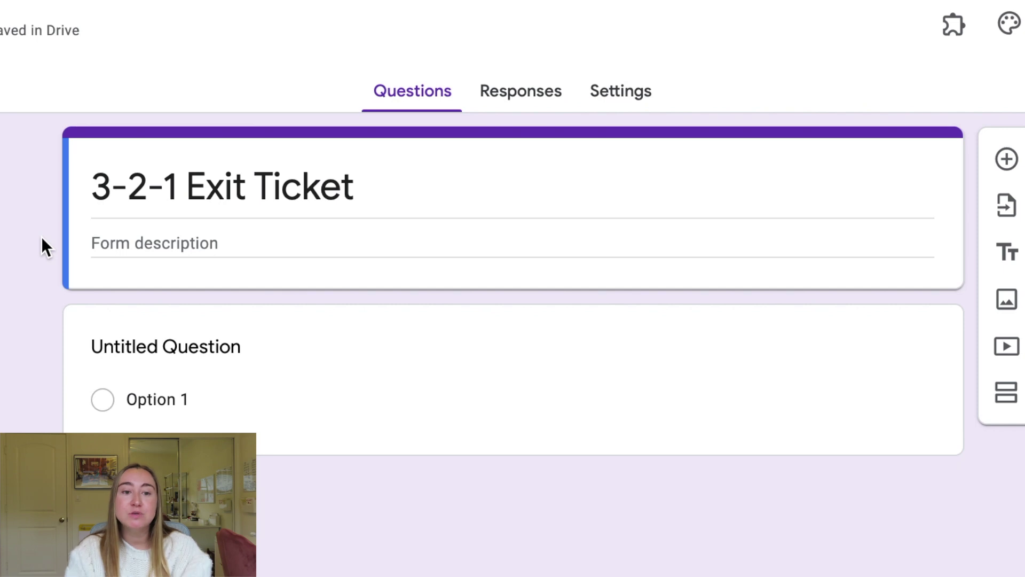
# Describe the form as "Please respond to the following questions at the end of class. This will be your exit ticket for today!".
pyautogui.click(143, 243)
pyautogui.write('Please respond to the following questions at the end of class. This will be your')
pyautogui.write('ex')
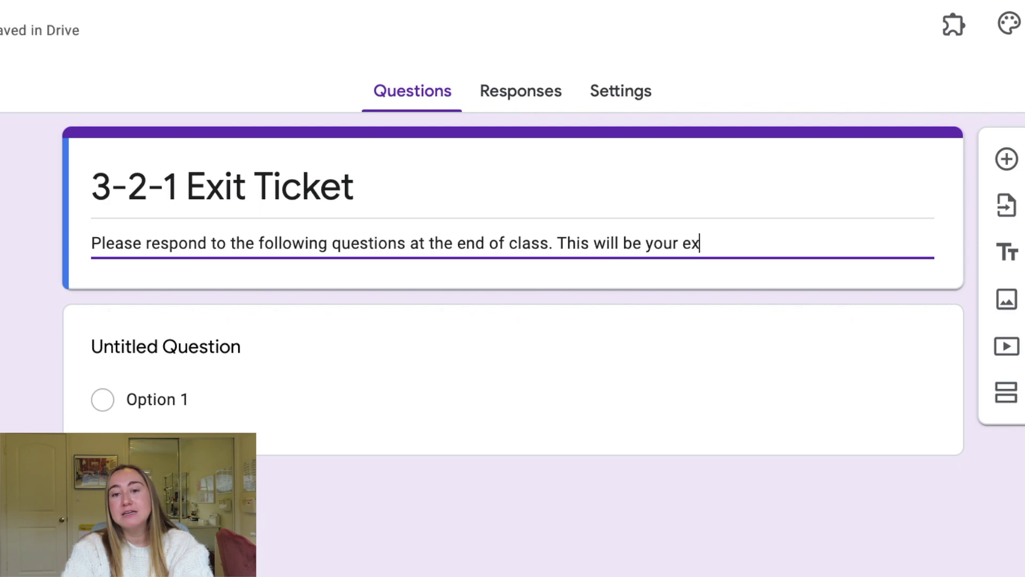
pyautogui.write('it ticket for today!')
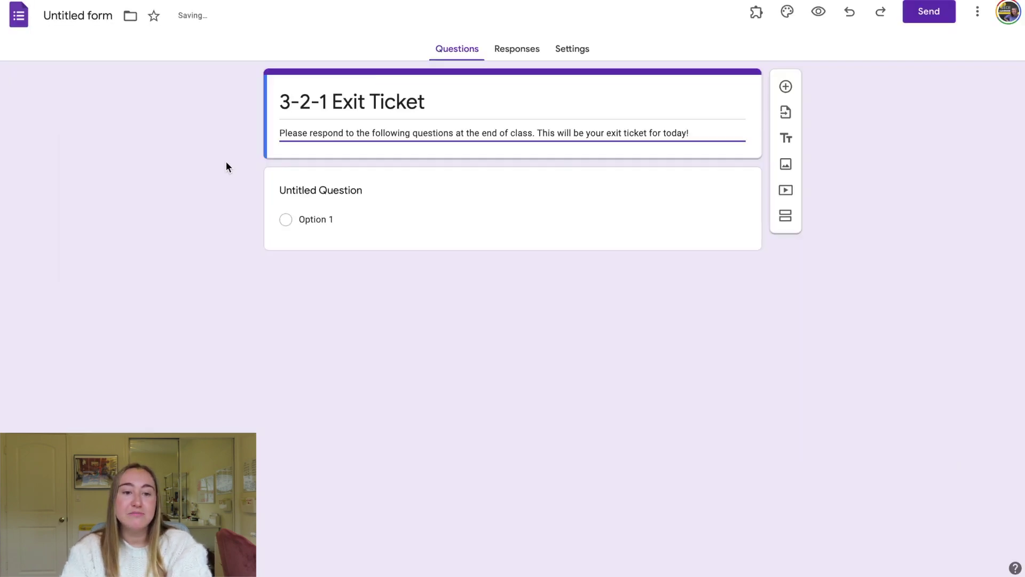
pyautogui.click(0, 306)
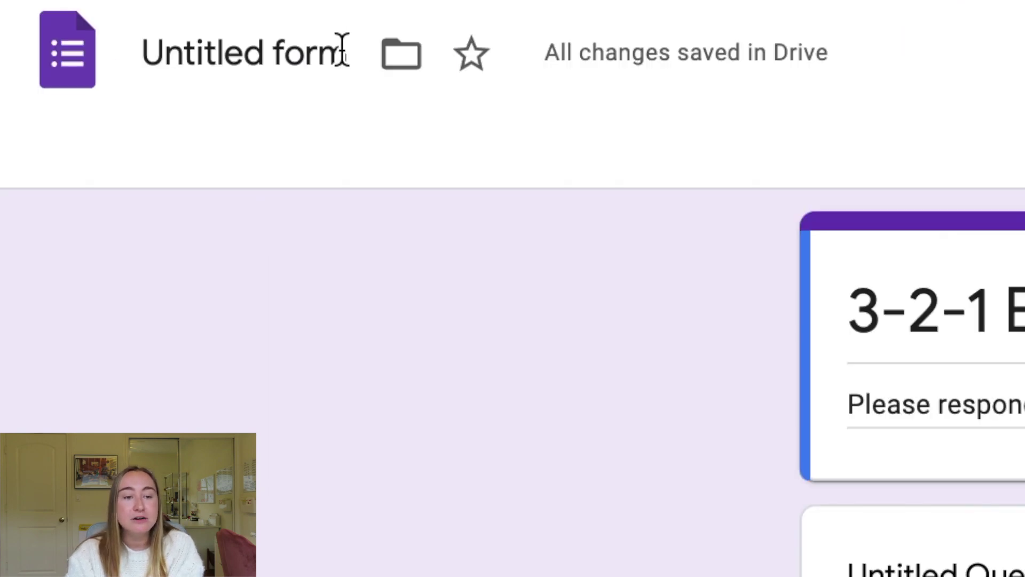
# Rename the untitled form file as "3-2-1 Exit Ticket" to match the form's title.
pyautogui.click(342, 51)
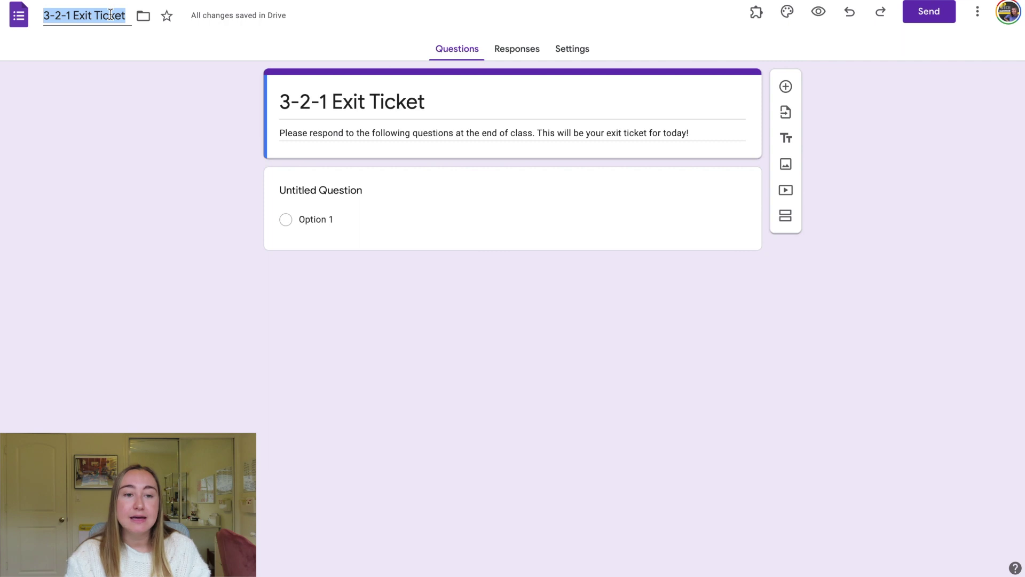
pyautogui.click(199, 122)
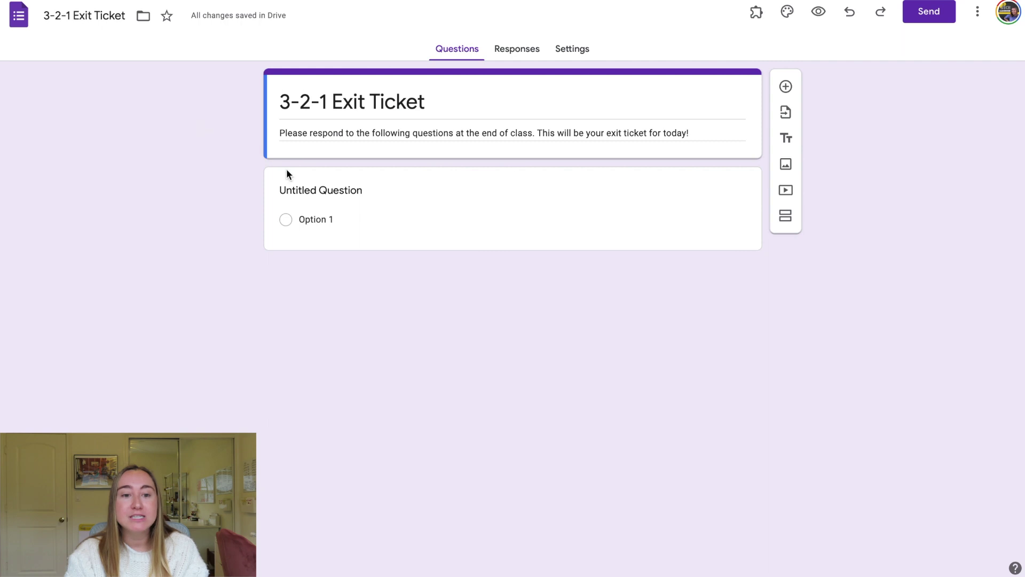
# Word the first question "3 things you learned today:" and make it a required Paragraph question.
pyautogui.click(359, 188)
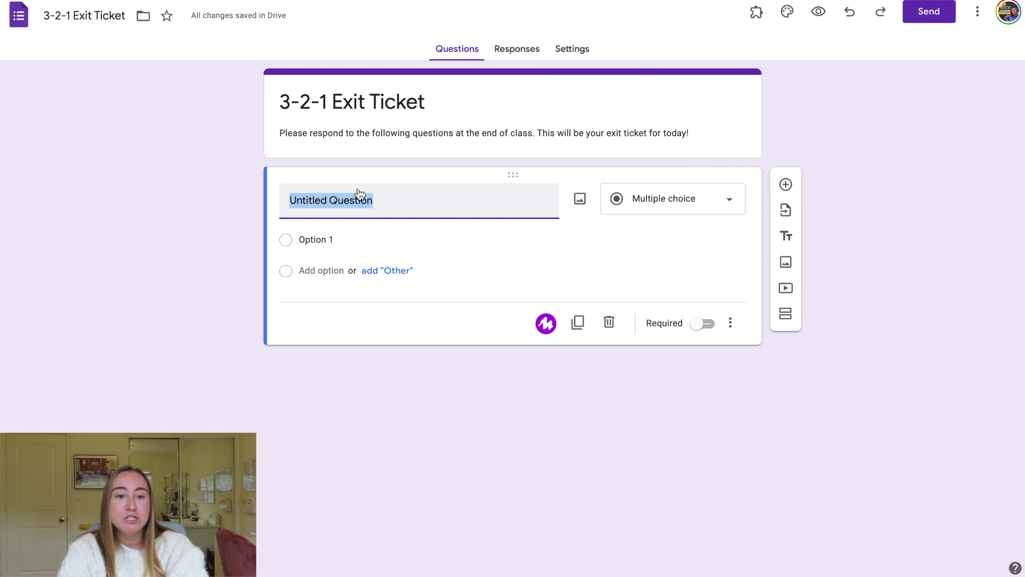
pyautogui.write('3 ')
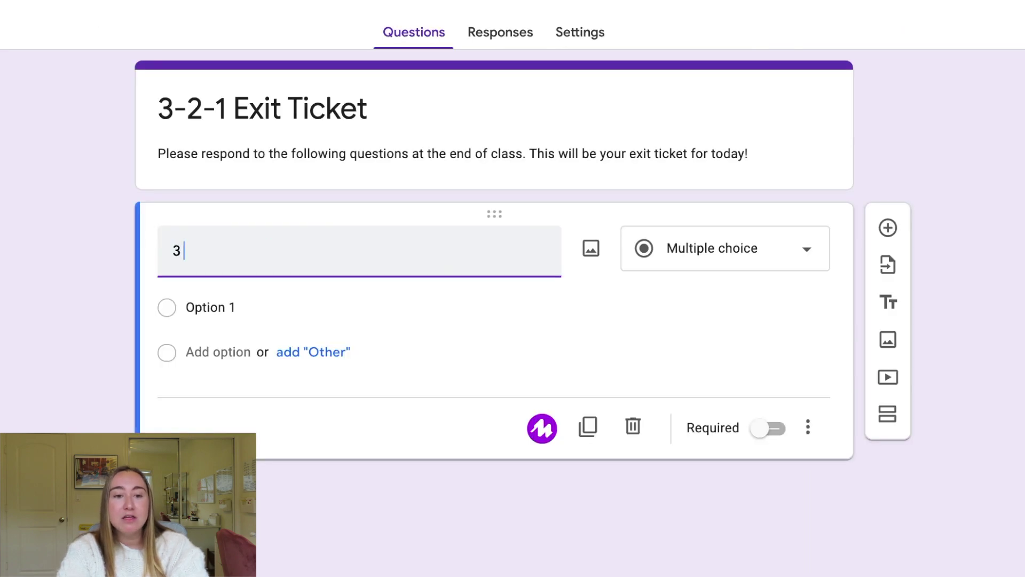
pyautogui.write('things you learned toda')
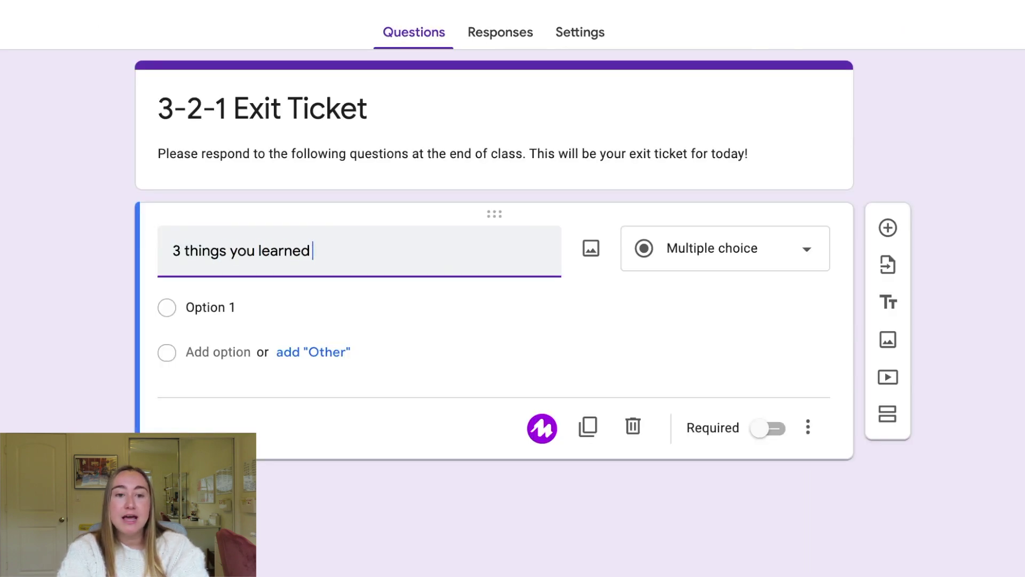
pyautogui.press('BackSpace')
pyautogui.write('day:')
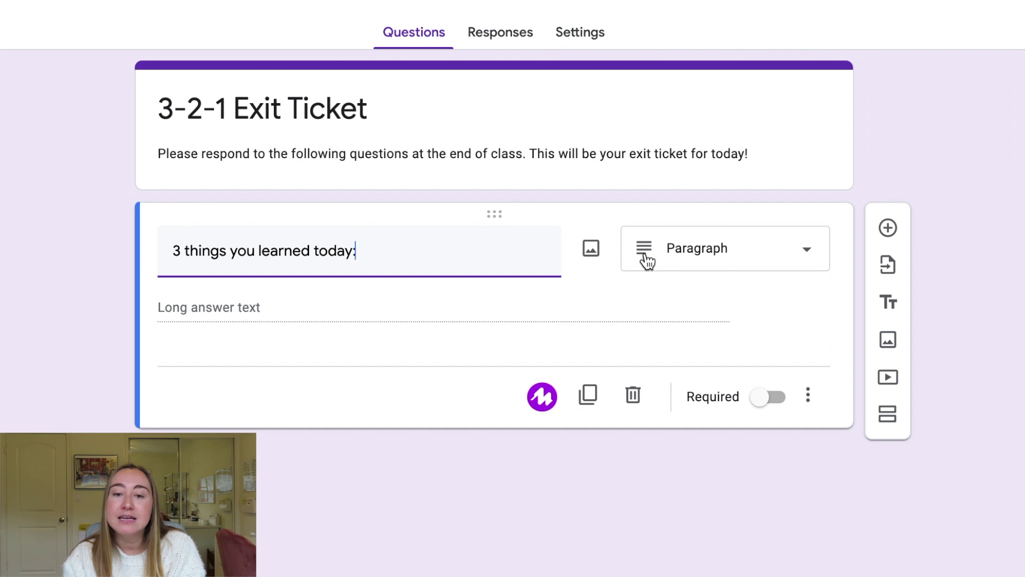
pyautogui.click(746, 251)
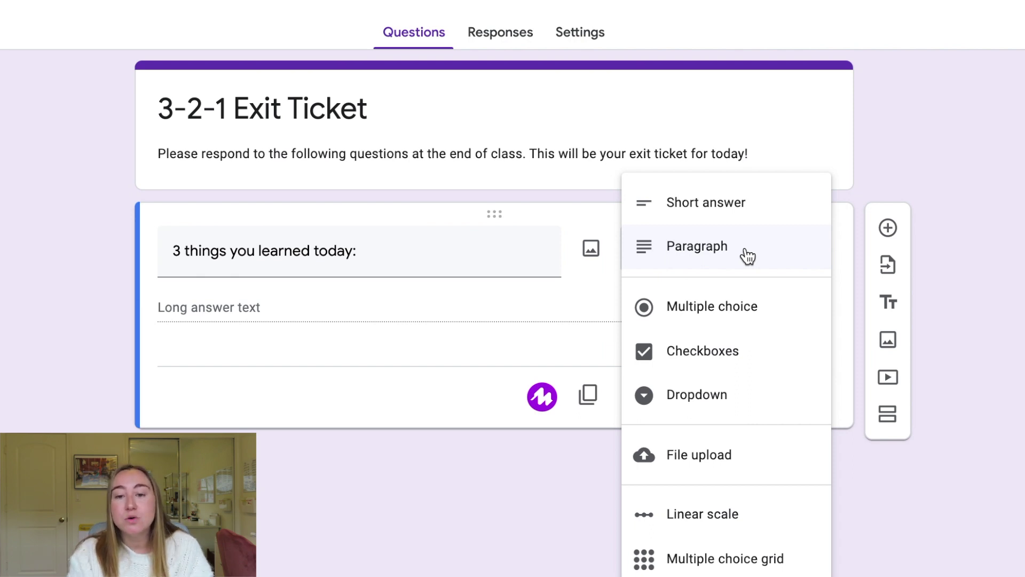
pyautogui.click(747, 257)
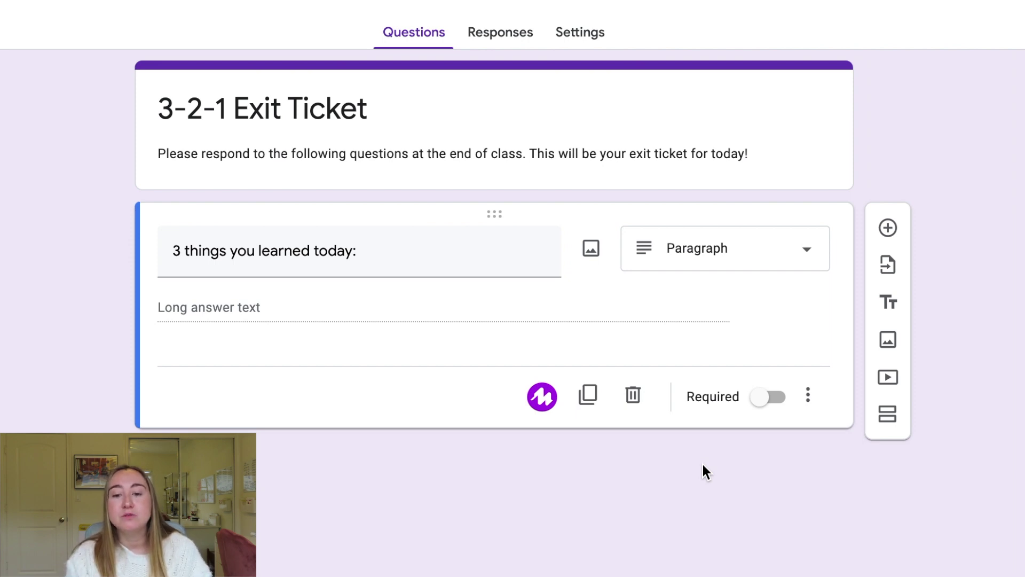
pyautogui.click(761, 402)
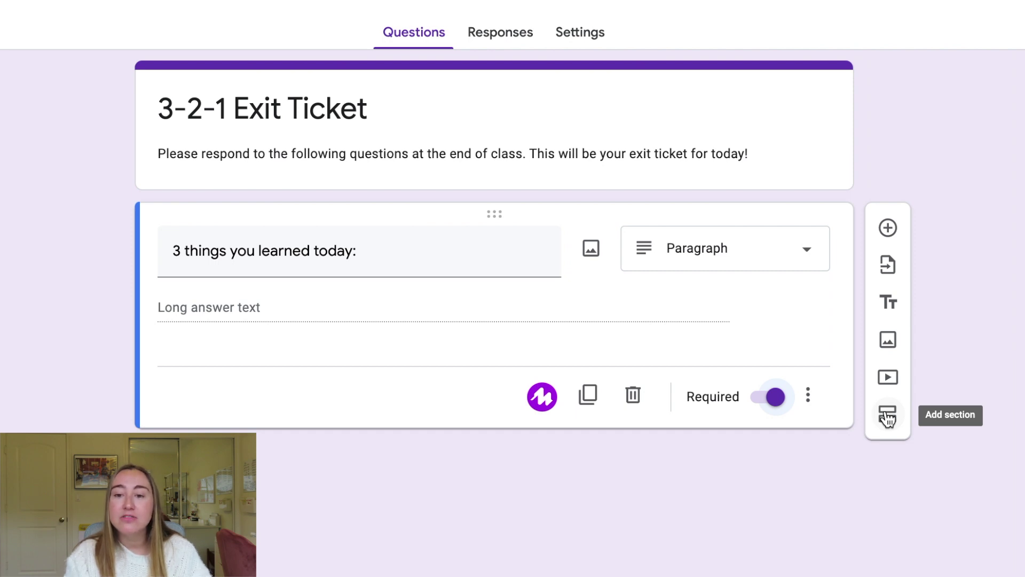
# Add a second question, "2 things you are curious about:", as a required Paragraph question.
pyautogui.click(890, 228)
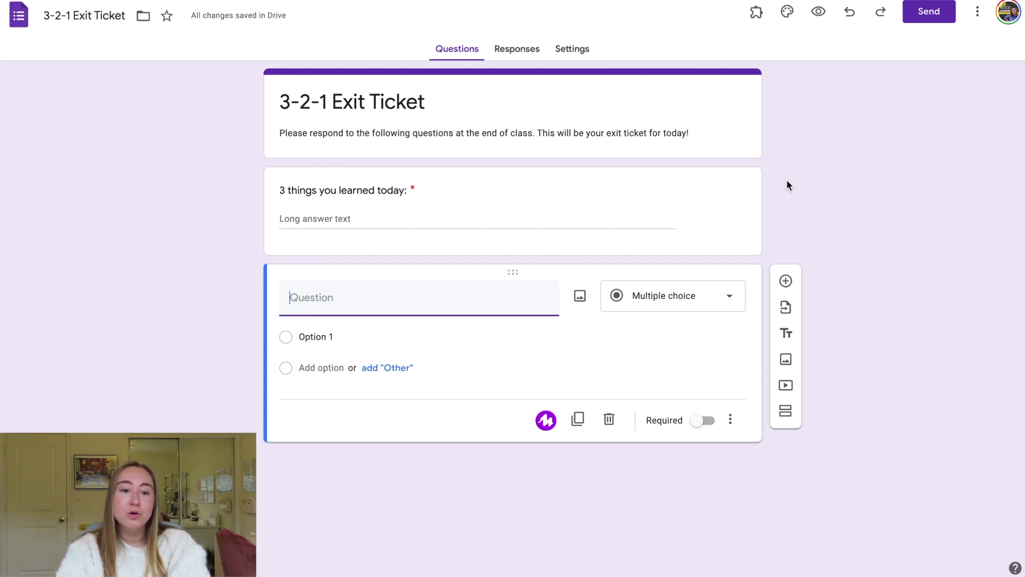
pyautogui.write('2 things you are curious about:')
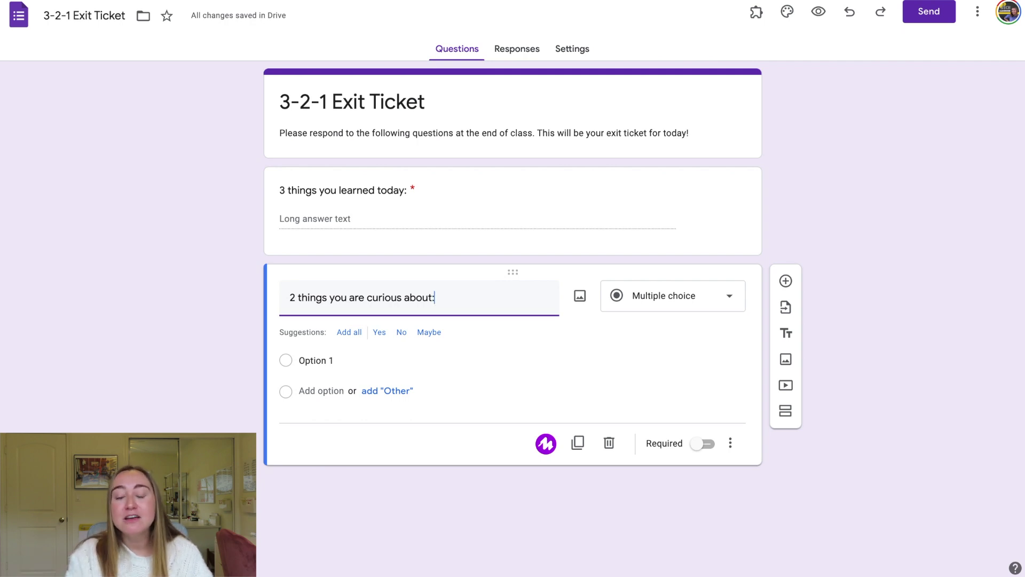
pyautogui.click(696, 295)
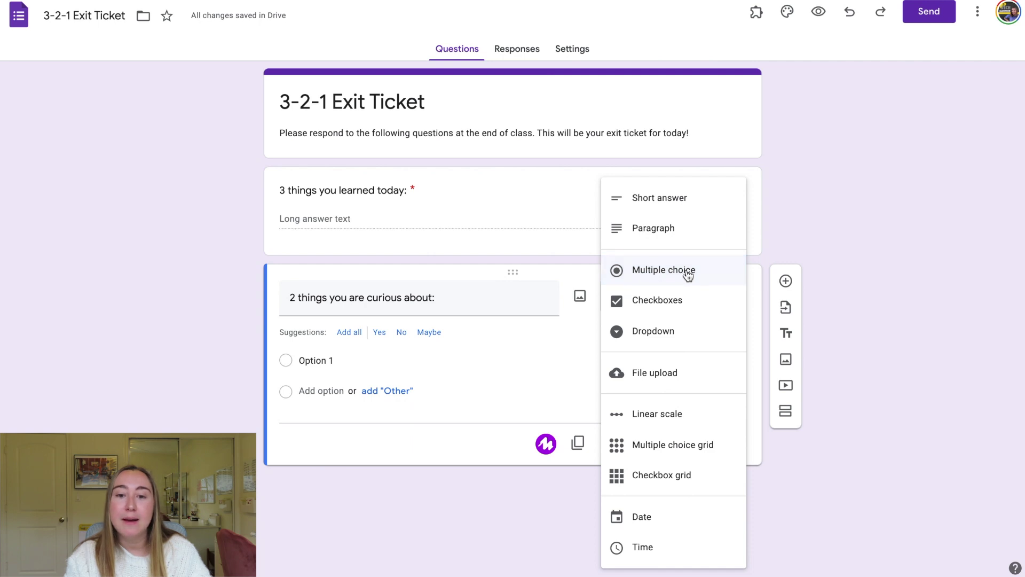
pyautogui.click(682, 241)
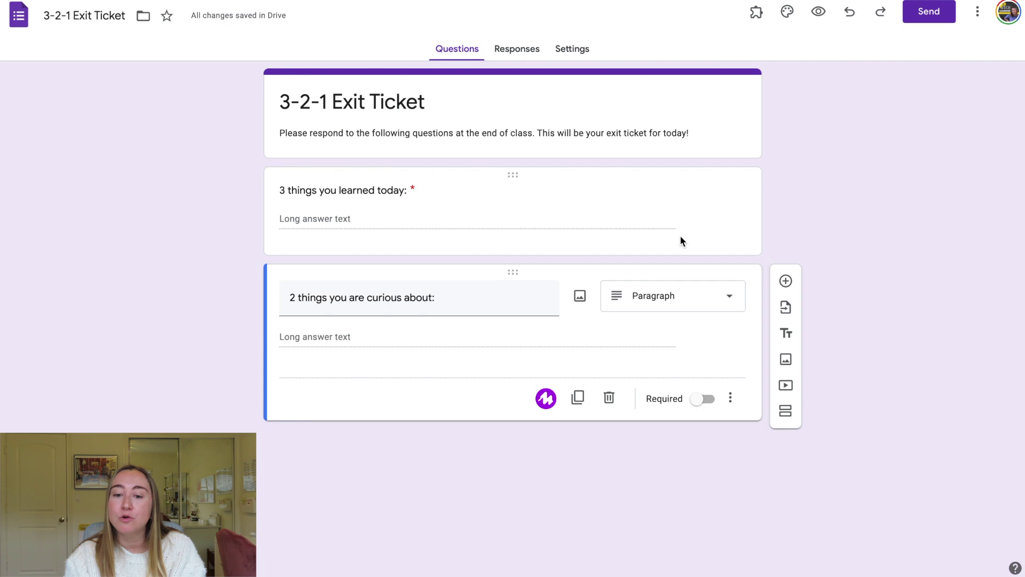
pyautogui.click(700, 400)
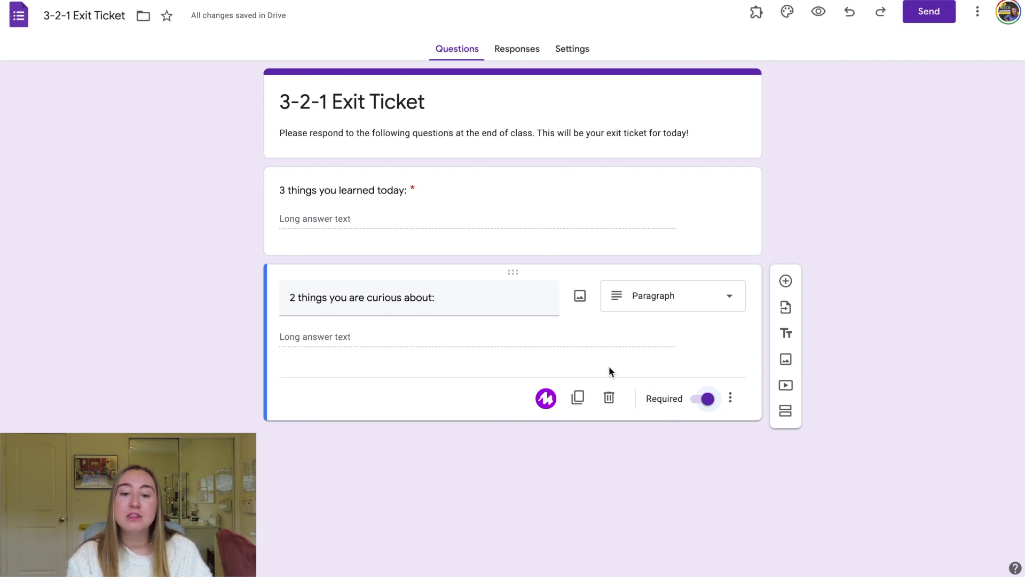
# Duplicate the second question and reword the copy as "1 question you still have:".
pyautogui.click(576, 400)
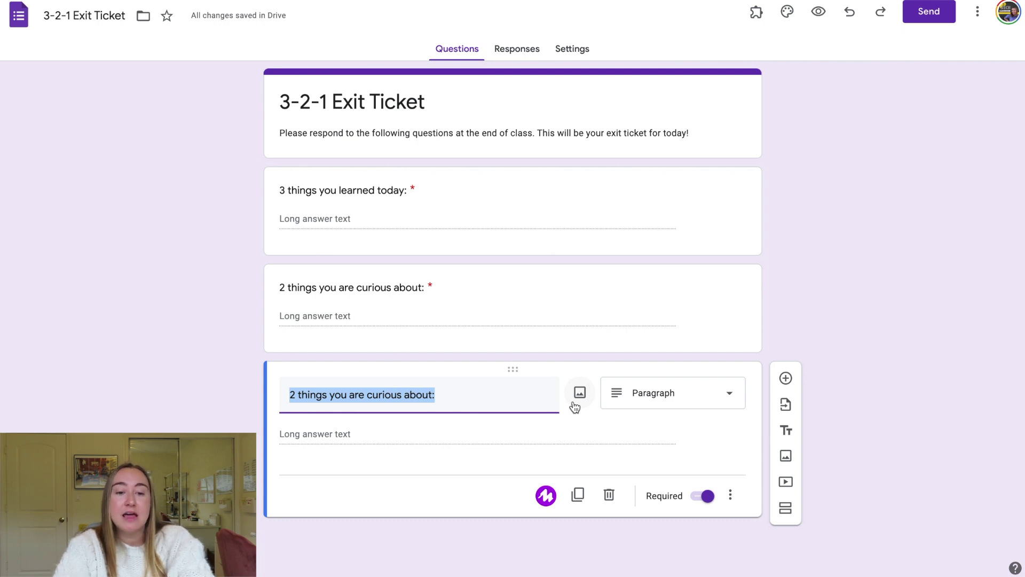
pyautogui.write('1 thing you are still')
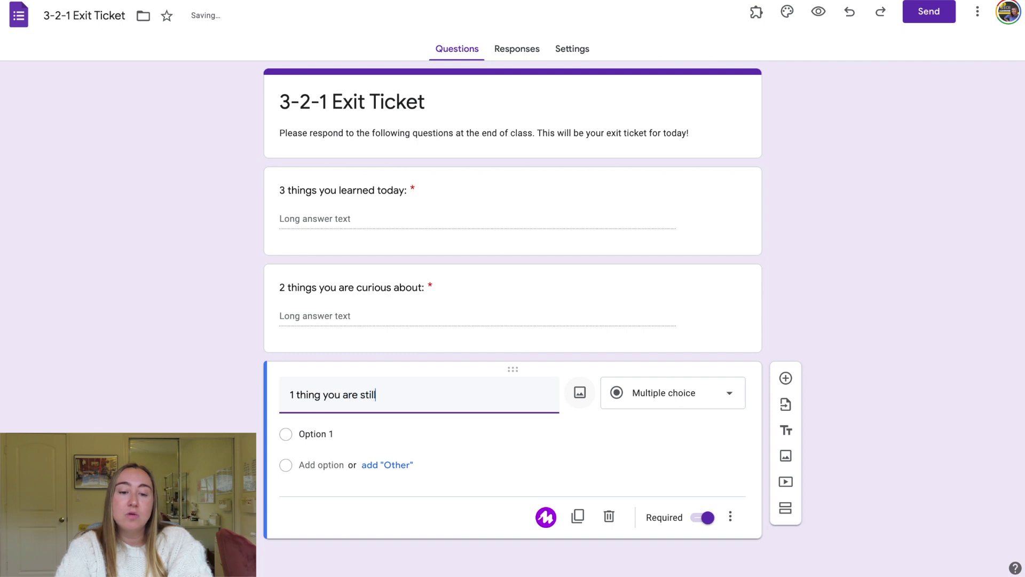
pyautogui.write(' wondering:')
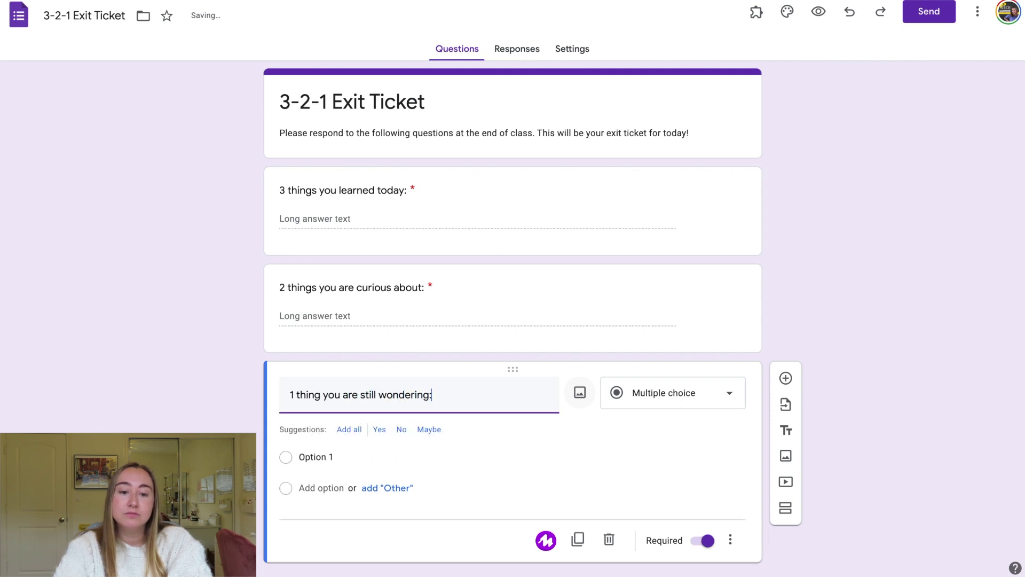
pyautogui.keyDown('shift'); pyautogui.click(295, 394); pyautogui.keyUp('shift')
pyautogui.write('question y')
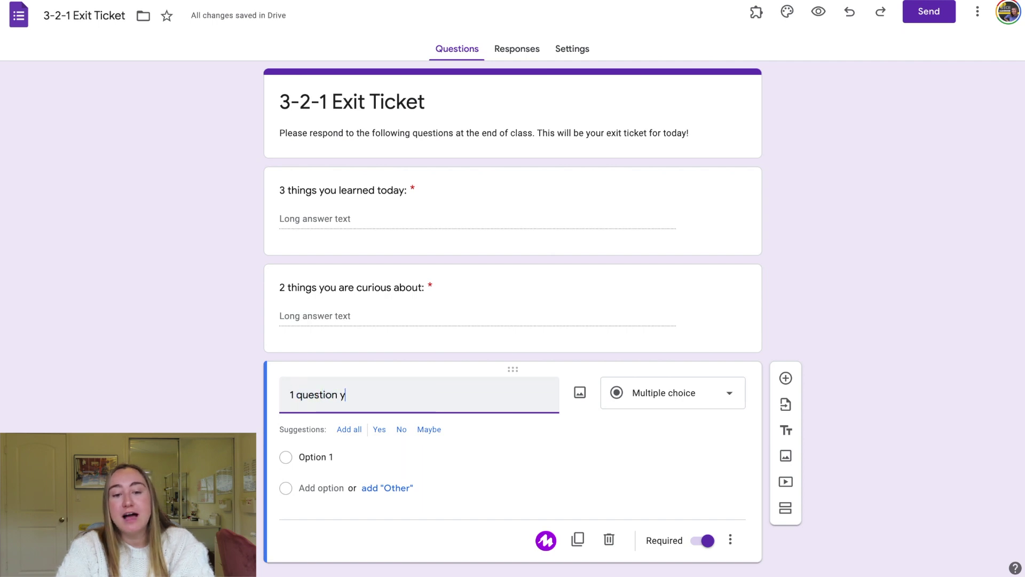
pyautogui.write('ou still have:')
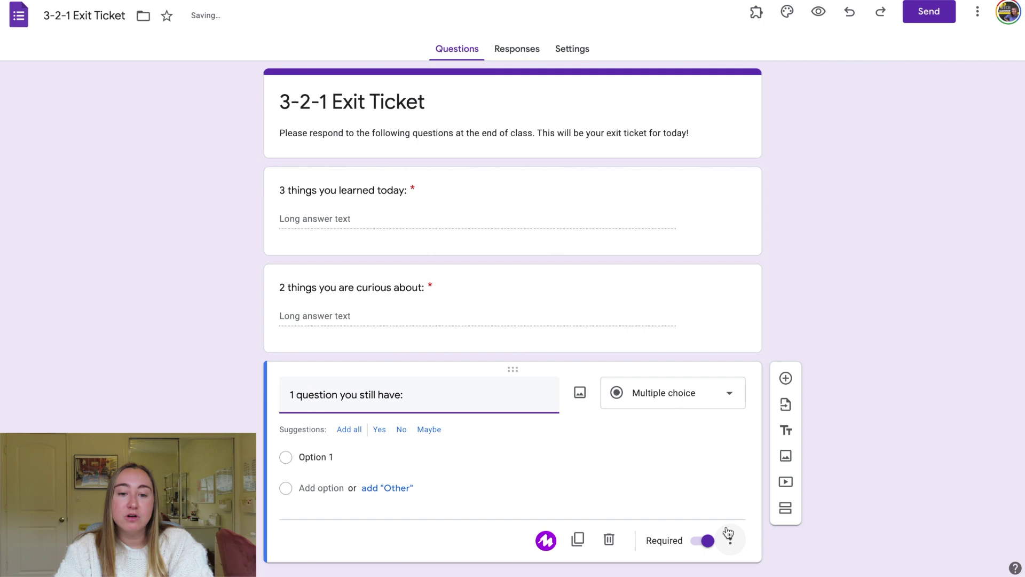
# Change the "1 question you still have:" question's type to Paragraph.
pyautogui.click(701, 400)
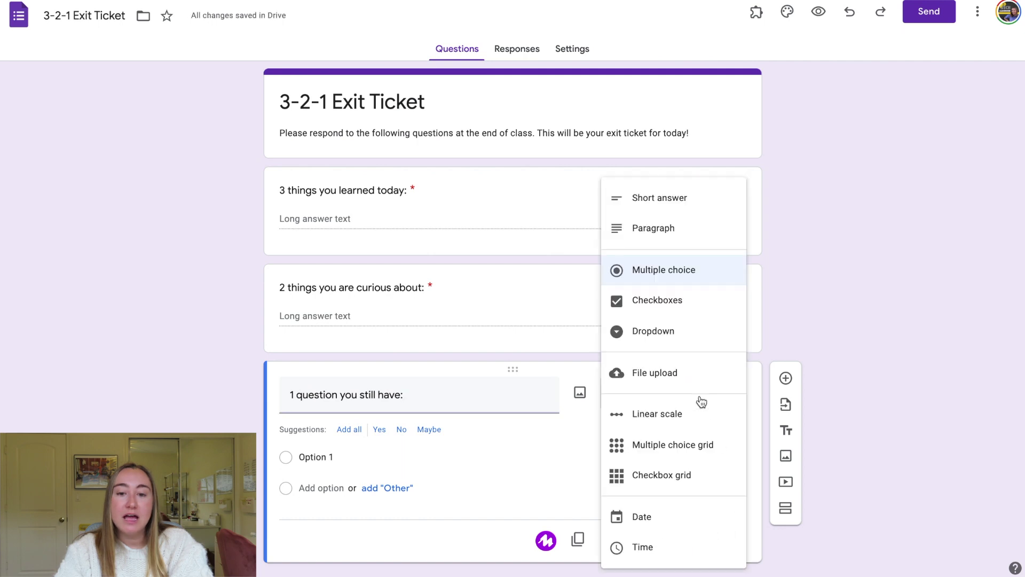
pyautogui.click(666, 231)
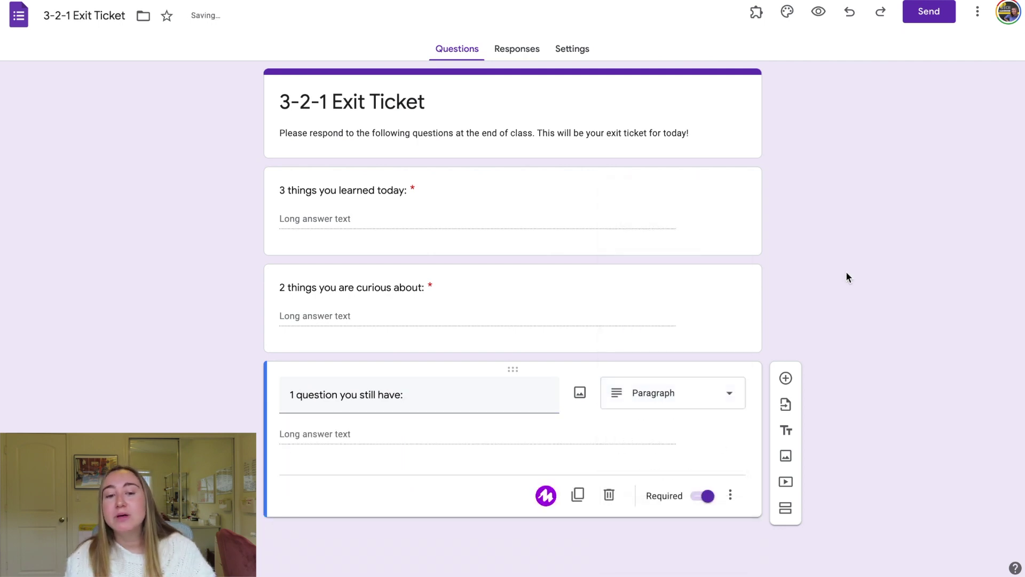
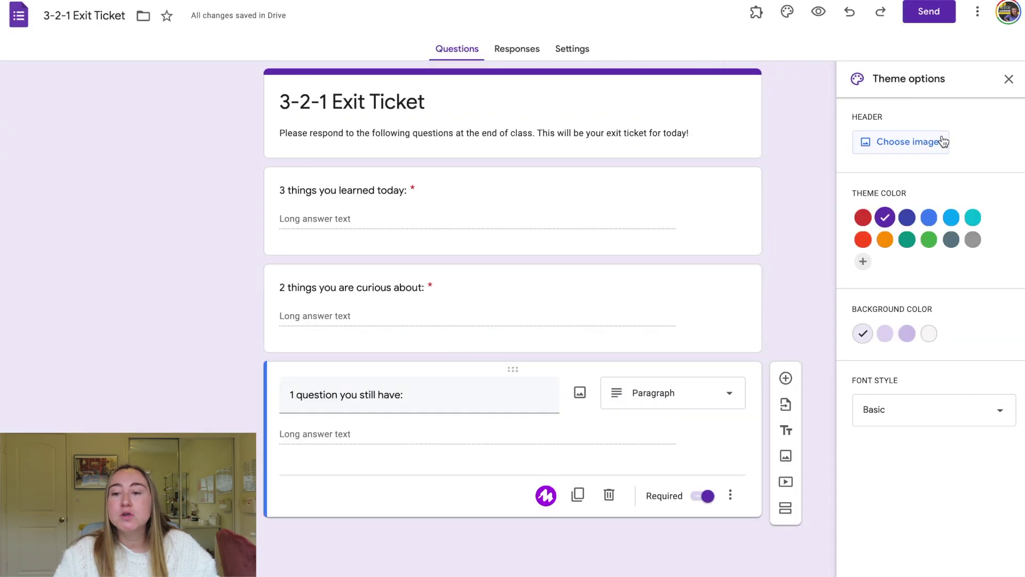
# Browse the ready-made header images in the Work and School, Illustrations, Birthday, Food and dining, Party and Just kids themes.
pyautogui.click(943, 142)
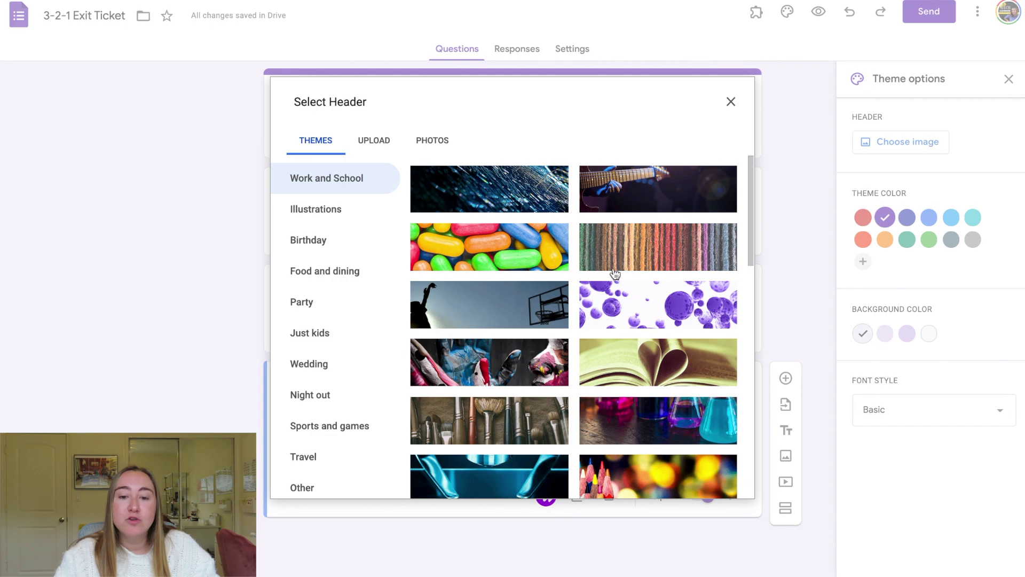
pyautogui.scroll(-8, 615, 273)
pyautogui.scroll(-5, 616, 273)
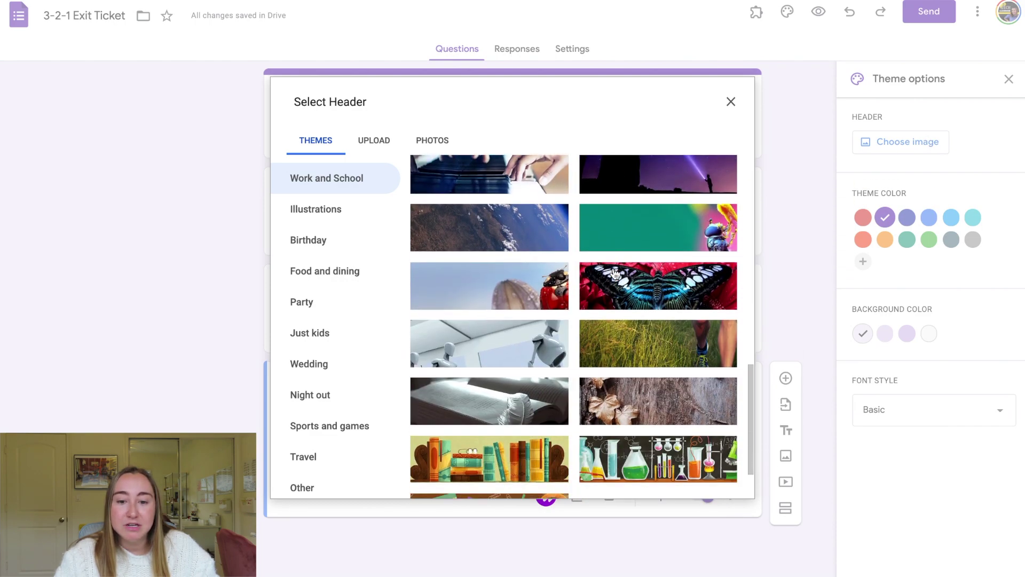
pyautogui.scroll(10, 615, 273)
pyautogui.scroll(-10, 615, 273)
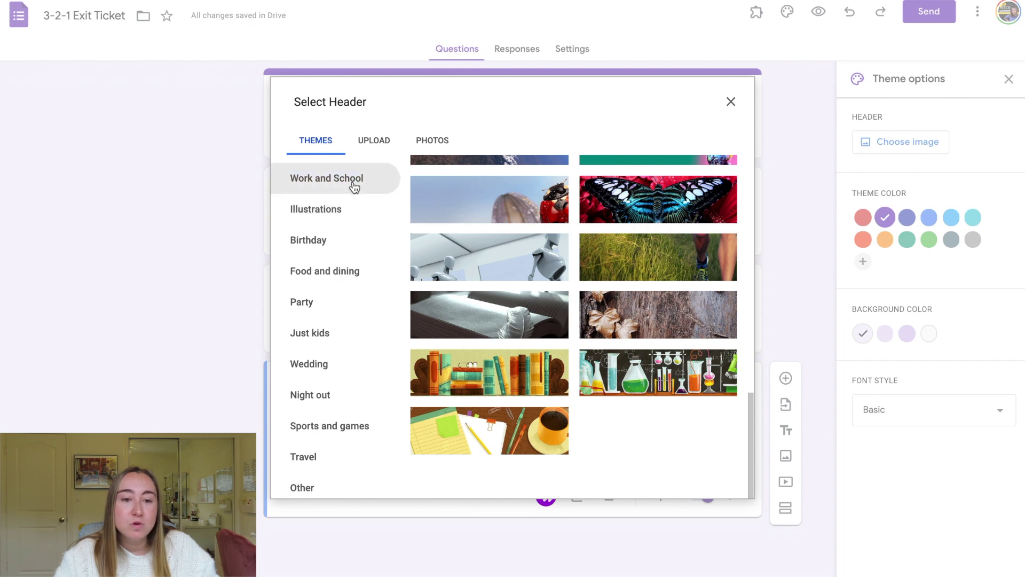
pyautogui.click(346, 213)
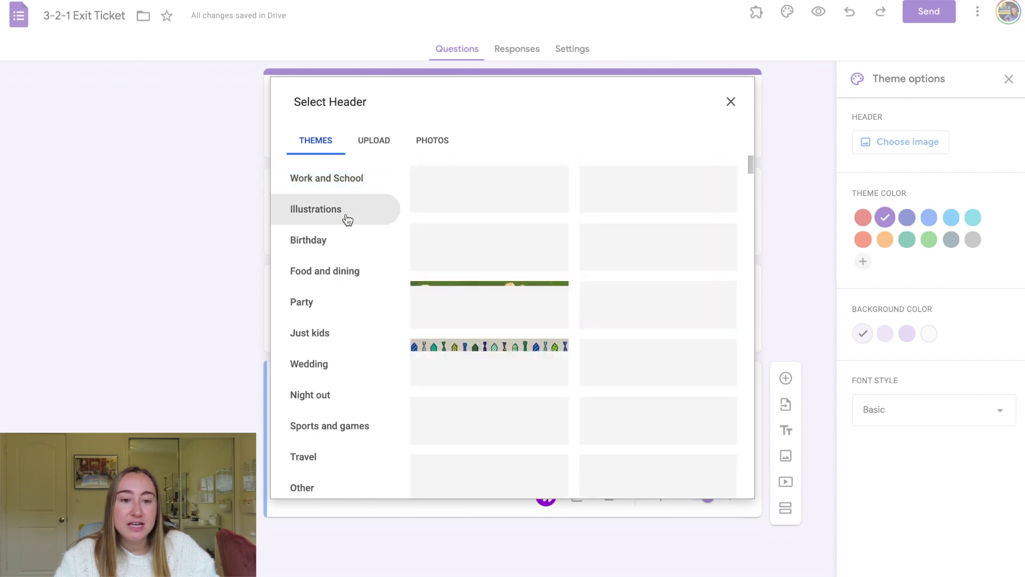
pyautogui.click(342, 243)
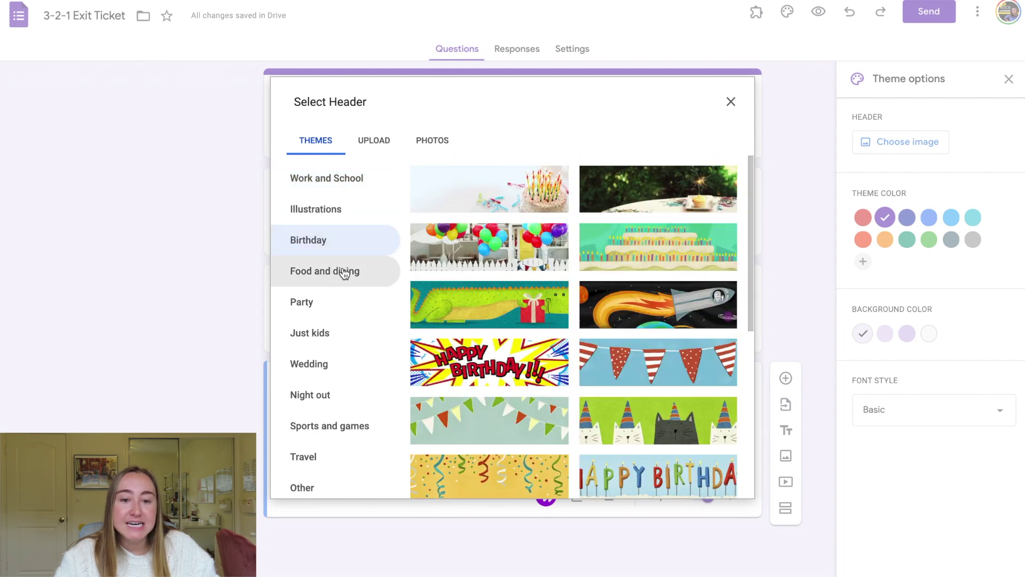
pyautogui.click(344, 272)
pyautogui.click(331, 305)
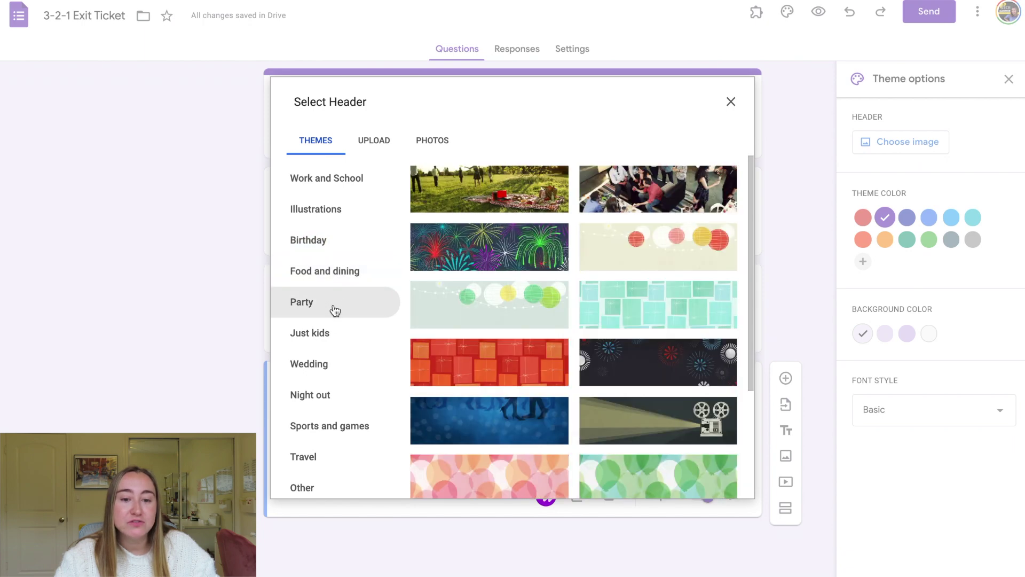
pyautogui.click(332, 342)
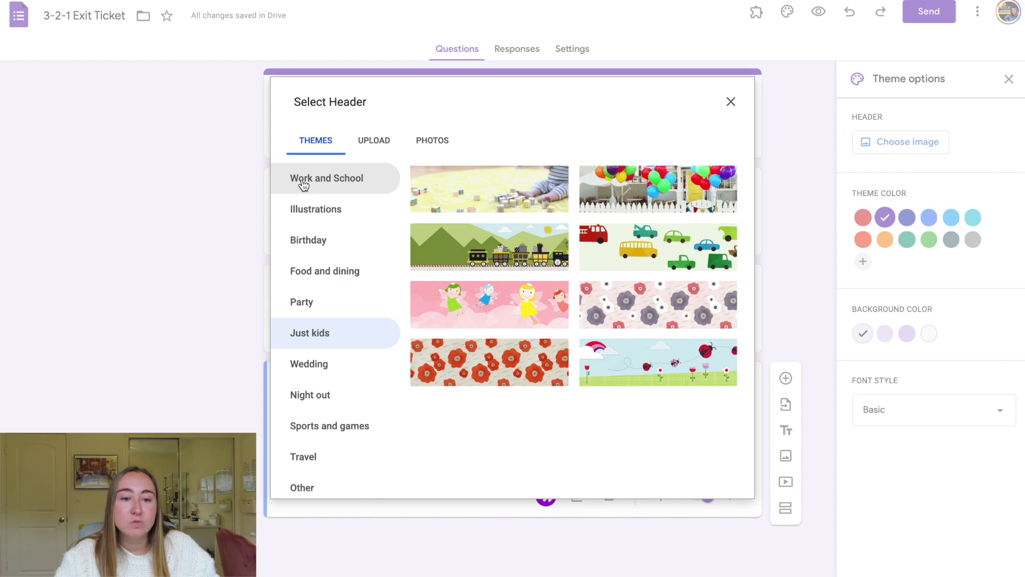
# Insert the notepad, pencil and coffee cup illustration from the Work and School theme as the form's header image.
pyautogui.click(355, 179)
pyautogui.scroll(-10, 454, 304)
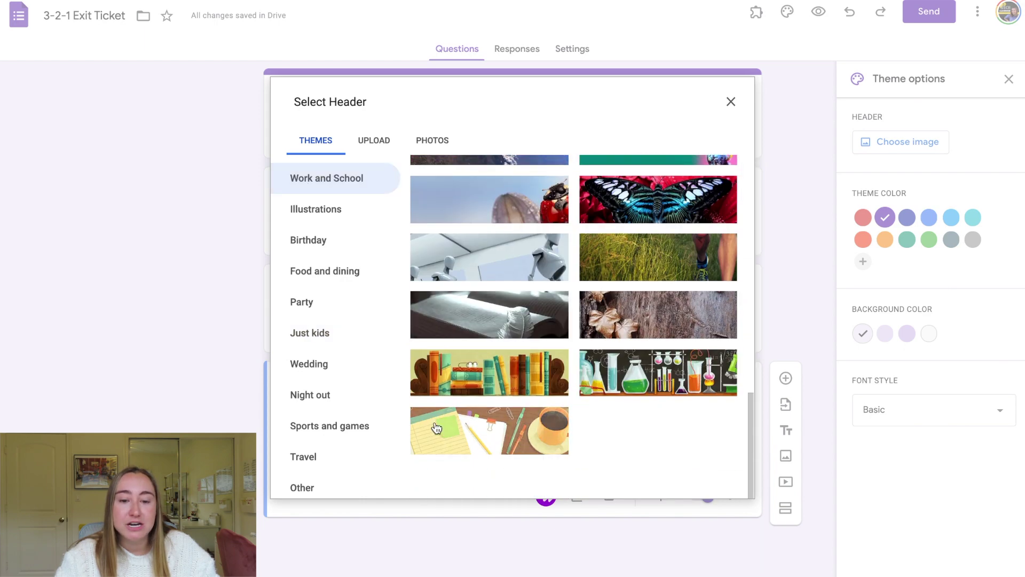
pyautogui.click(559, 435)
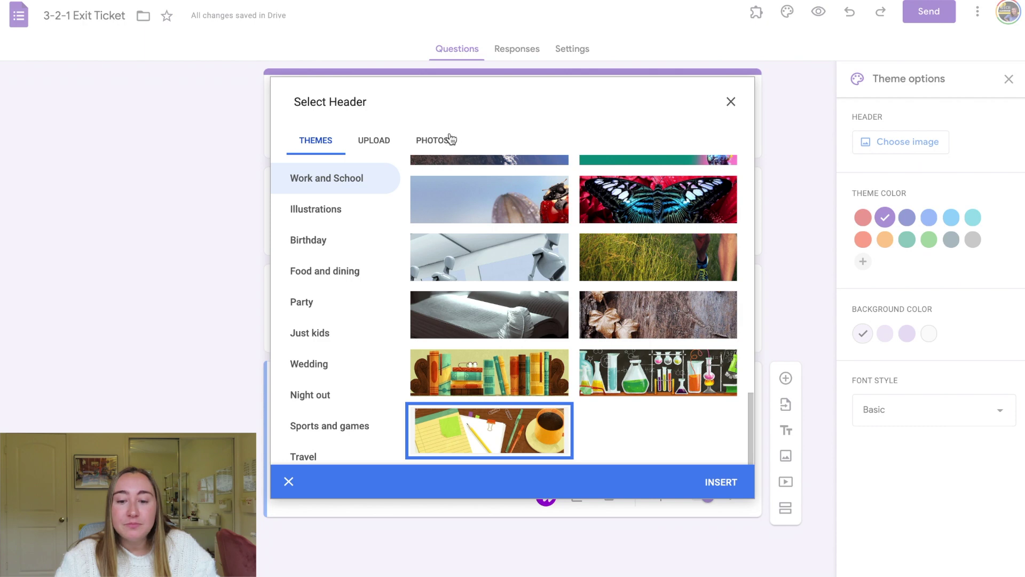
pyautogui.click(715, 483)
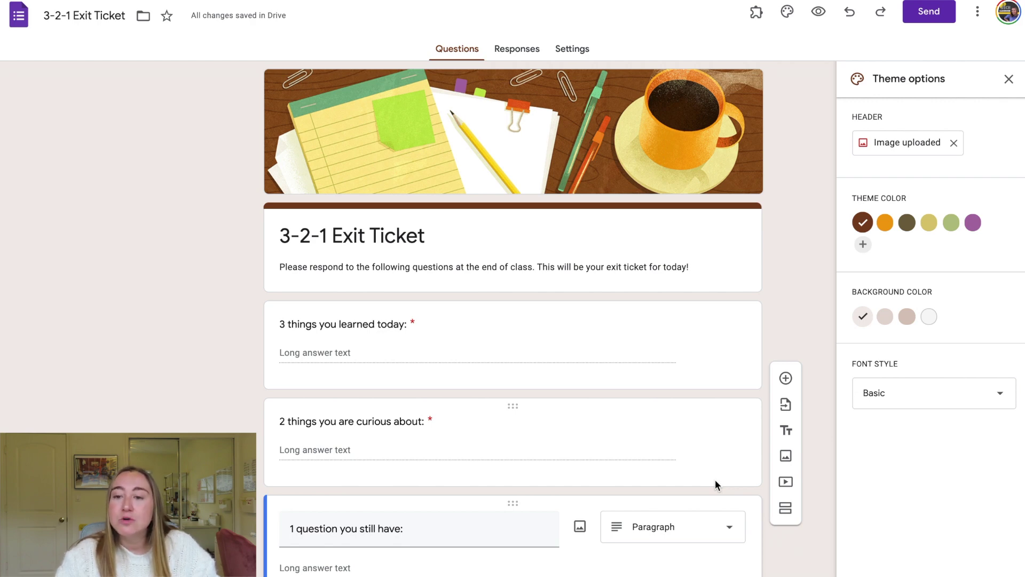
# Try the suggested green and purple theme colors, settle on orange, and open the custom color picker without adding a color.
pyautogui.click(885, 222)
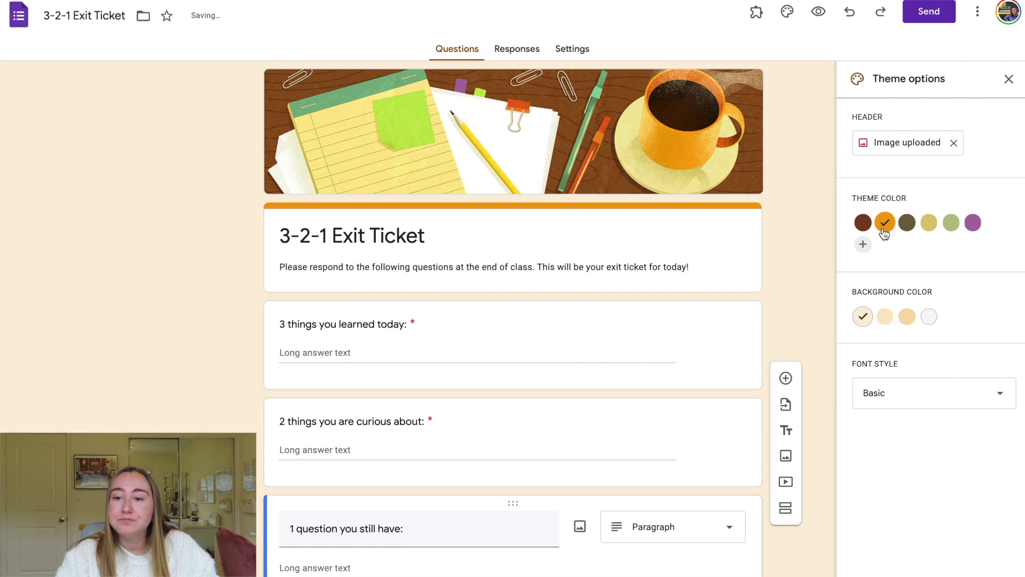
pyautogui.click(951, 223)
pyautogui.click(980, 223)
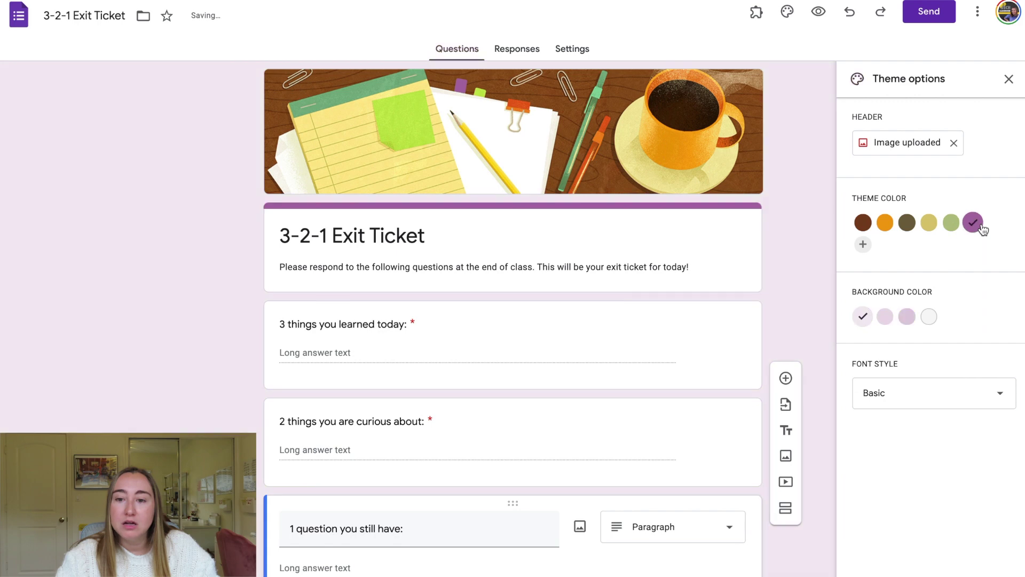
pyautogui.click(883, 226)
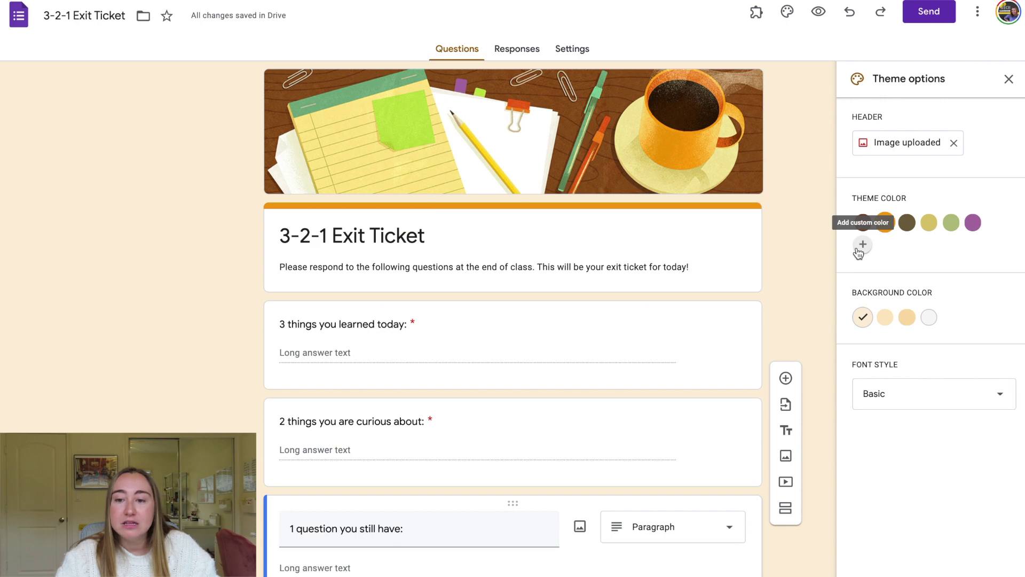
pyautogui.click(862, 247)
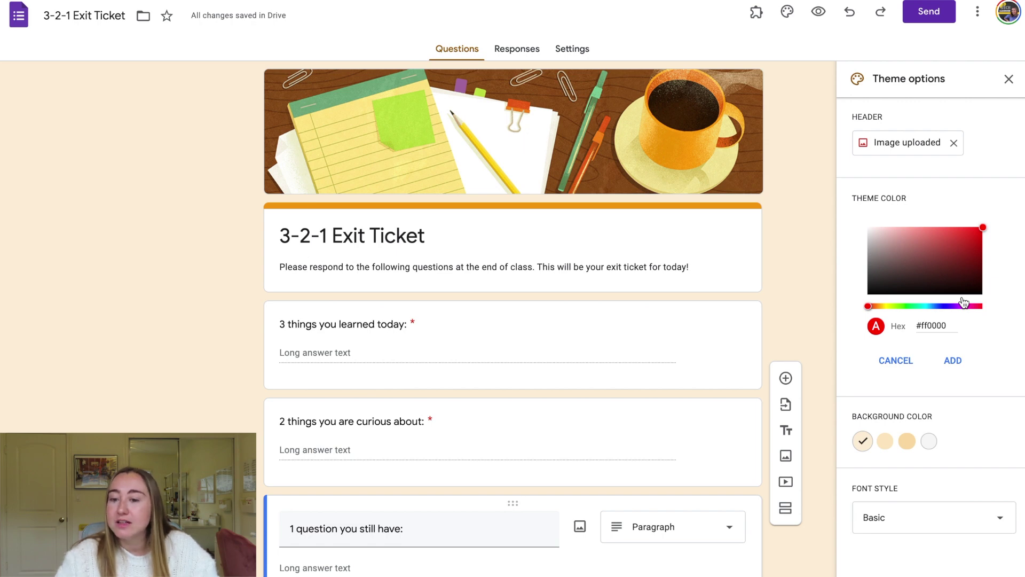
pyautogui.click(905, 360)
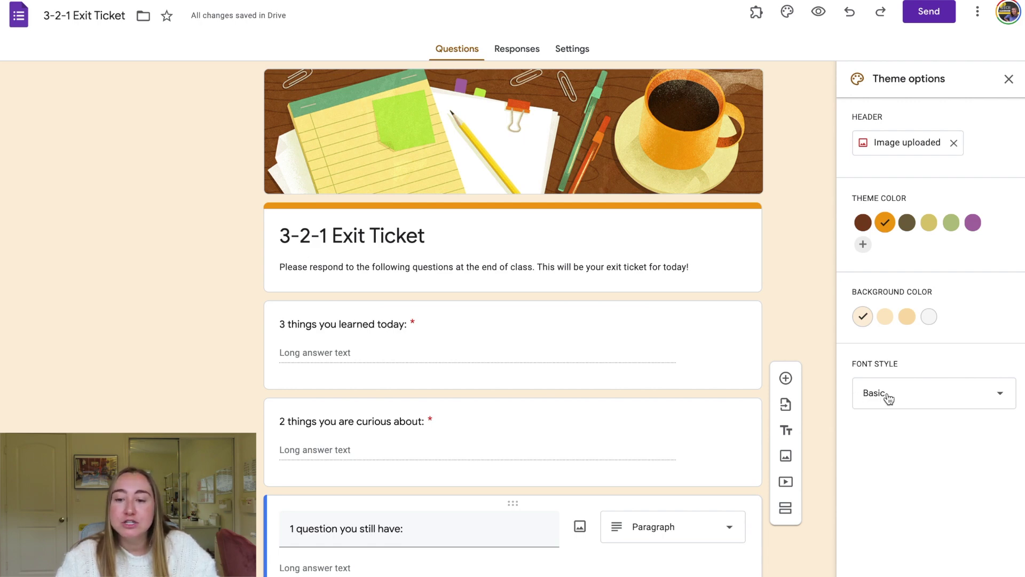
# Try the Decorative font style on the form and settle on Playful.
pyautogui.click(967, 402)
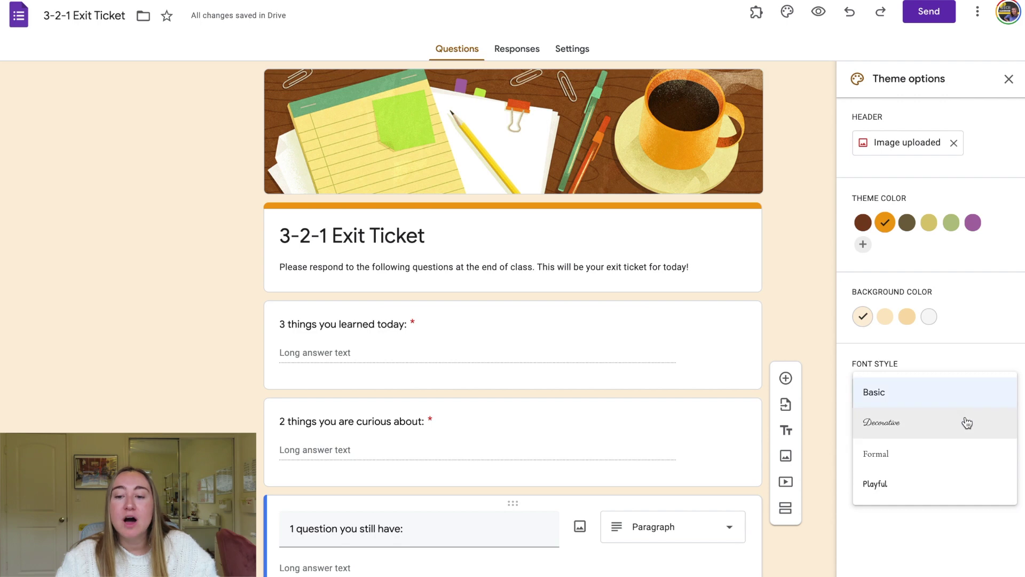
pyautogui.click(967, 422)
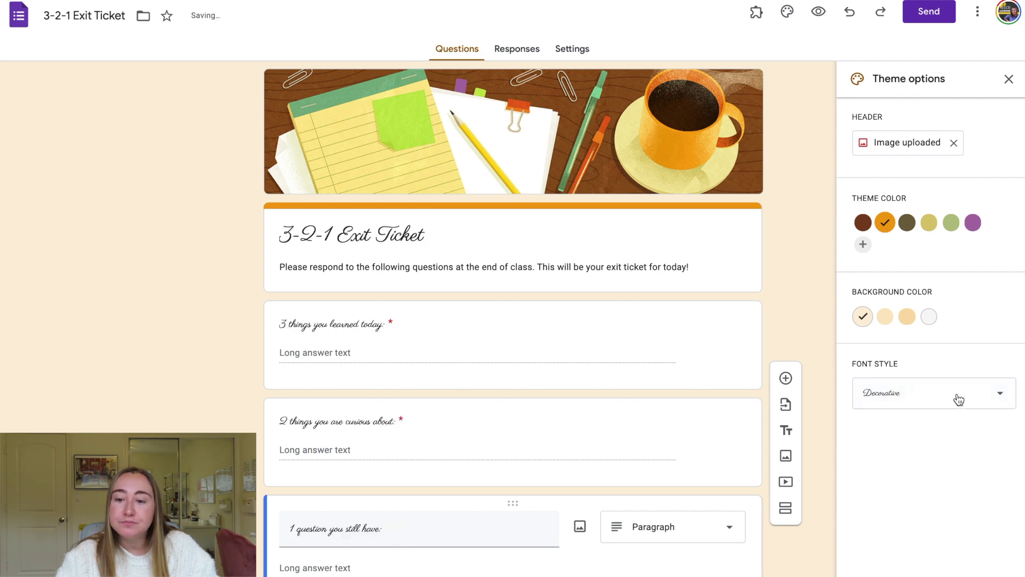
pyautogui.click(960, 399)
pyautogui.click(957, 426)
pyautogui.click(954, 401)
pyautogui.click(950, 431)
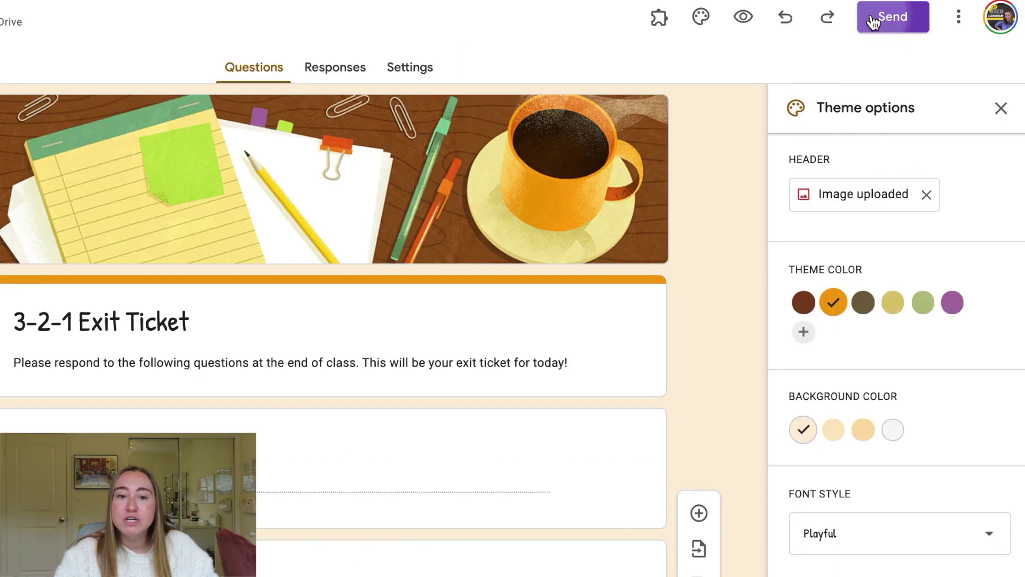
# Copy the exit ticket form's full shareable link from the send options and close them.
pyautogui.click(873, 21)
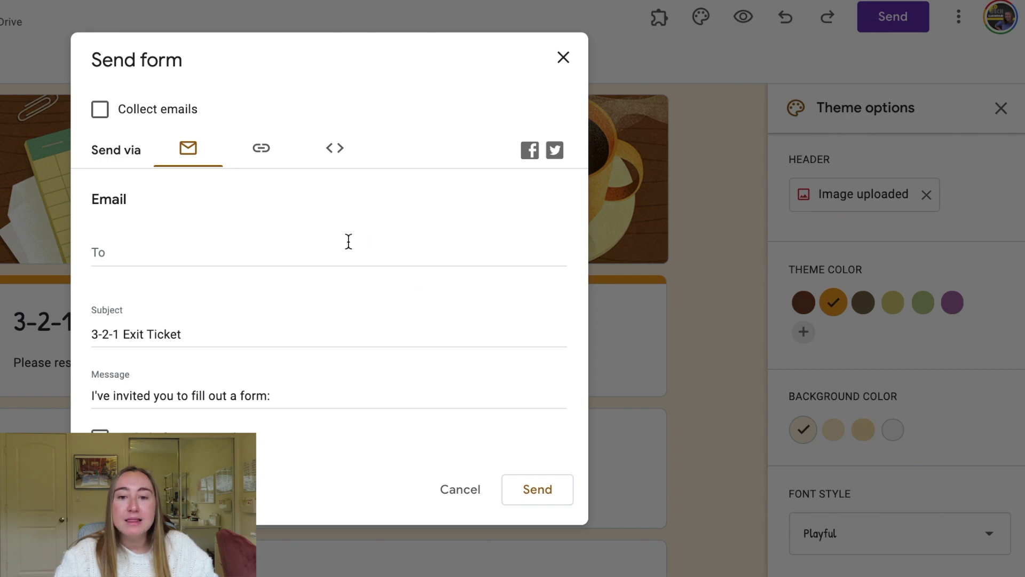
pyautogui.click(262, 160)
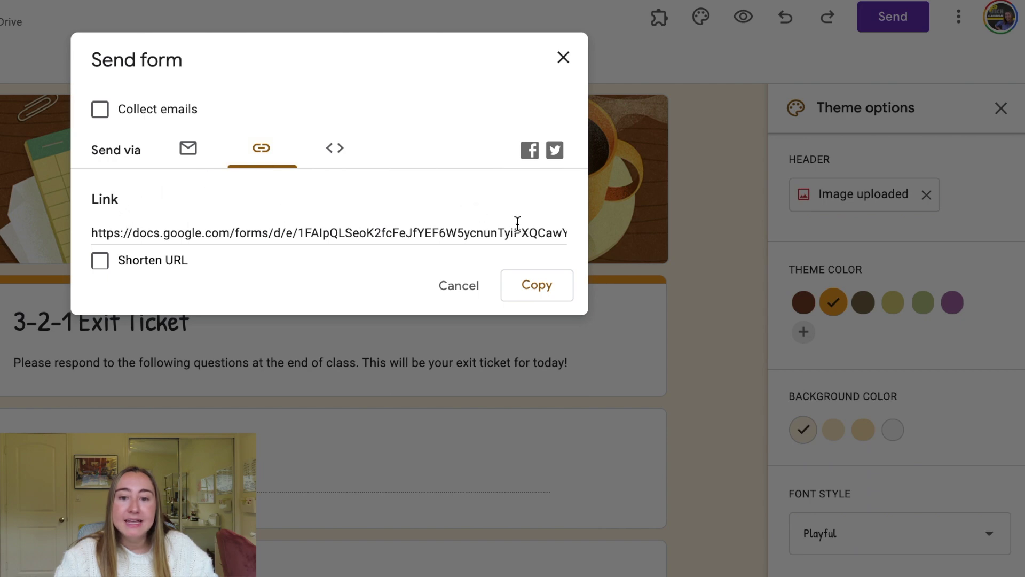
pyautogui.click(533, 283)
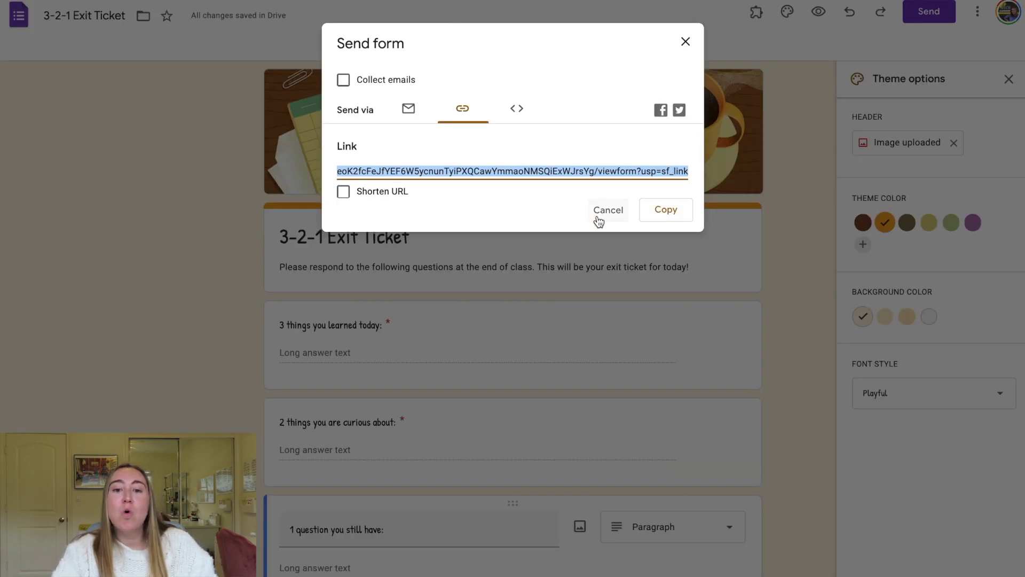
pyautogui.click(451, 291)
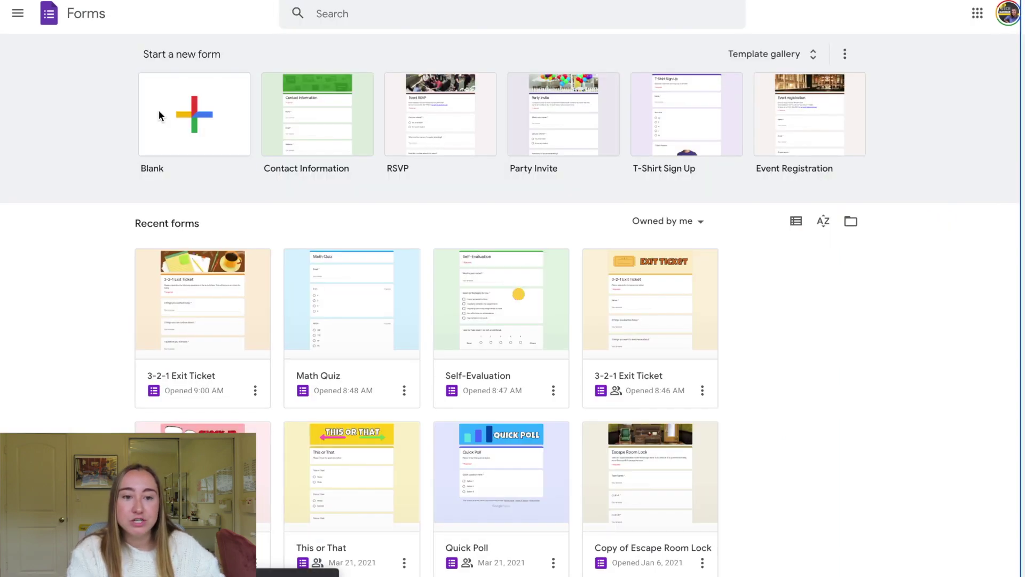
# Create a new blank form titled "Math Quiz" with the description "Please fill out the quiz below.".
pyautogui.click(160, 115)
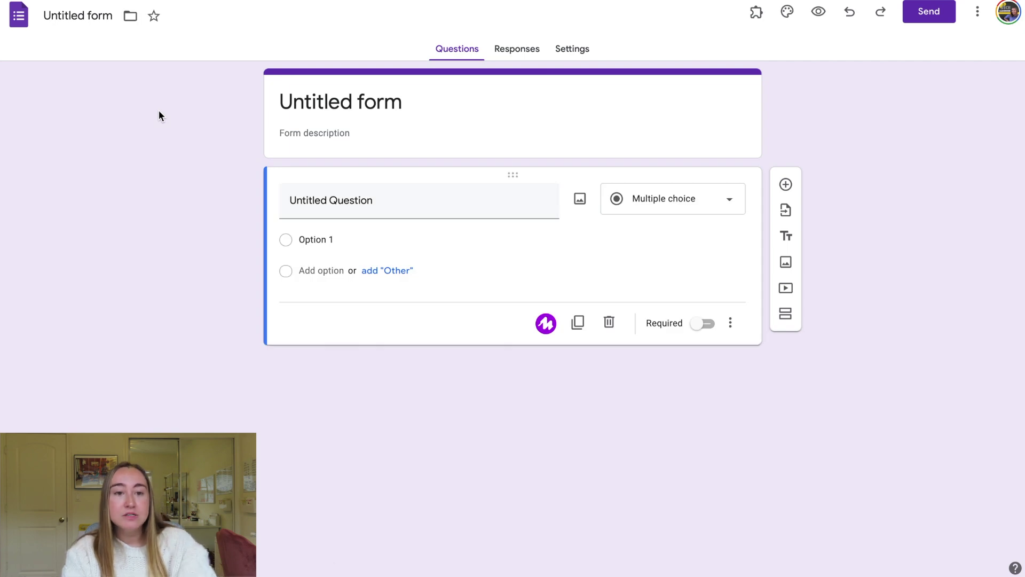
pyautogui.click(305, 97)
pyautogui.tripleClick(305, 98)
pyautogui.write('Math Quiz')
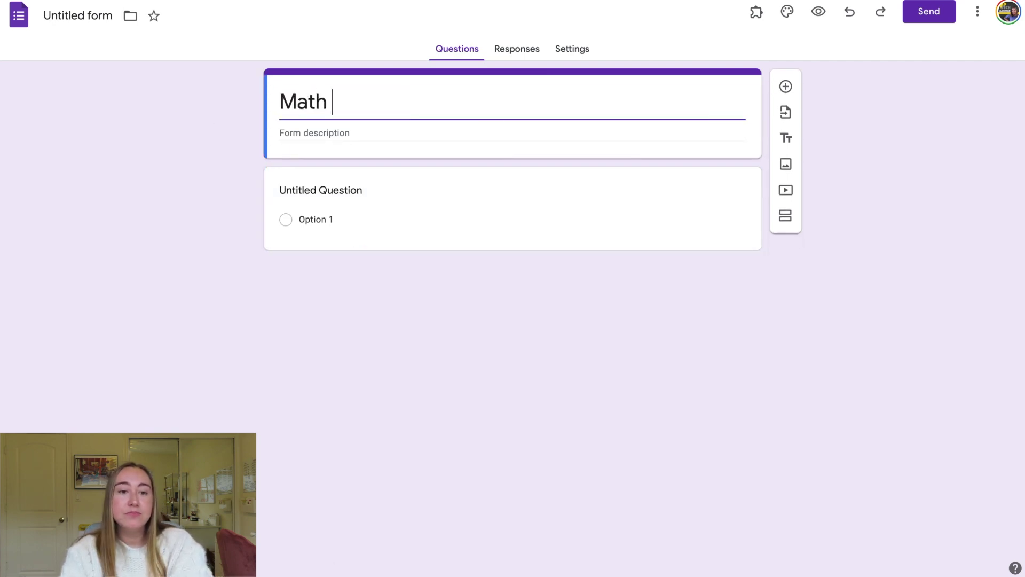
pyautogui.click(331, 131)
pyautogui.write('Please fill out ')
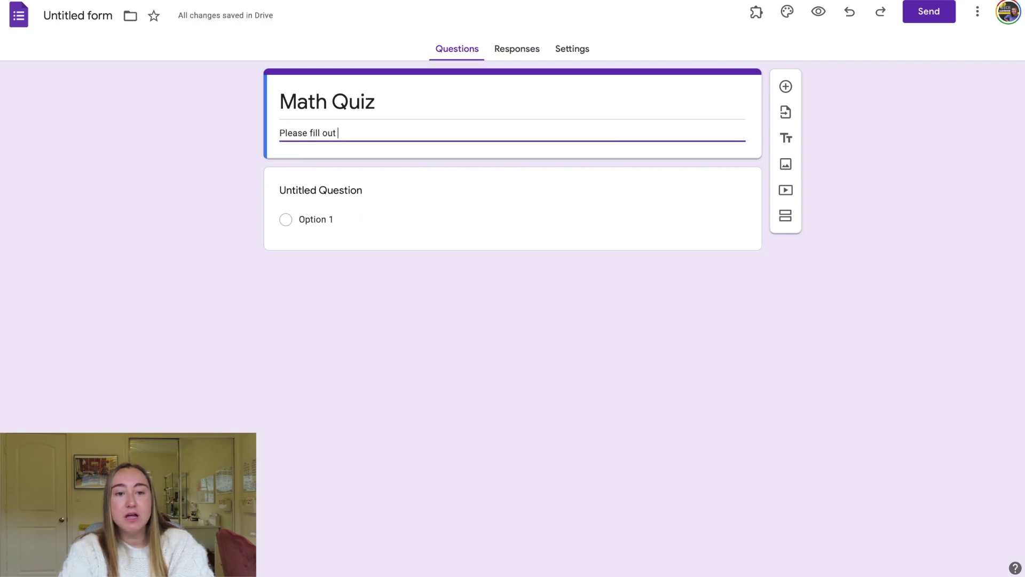
pyautogui.write('the quiz below.')
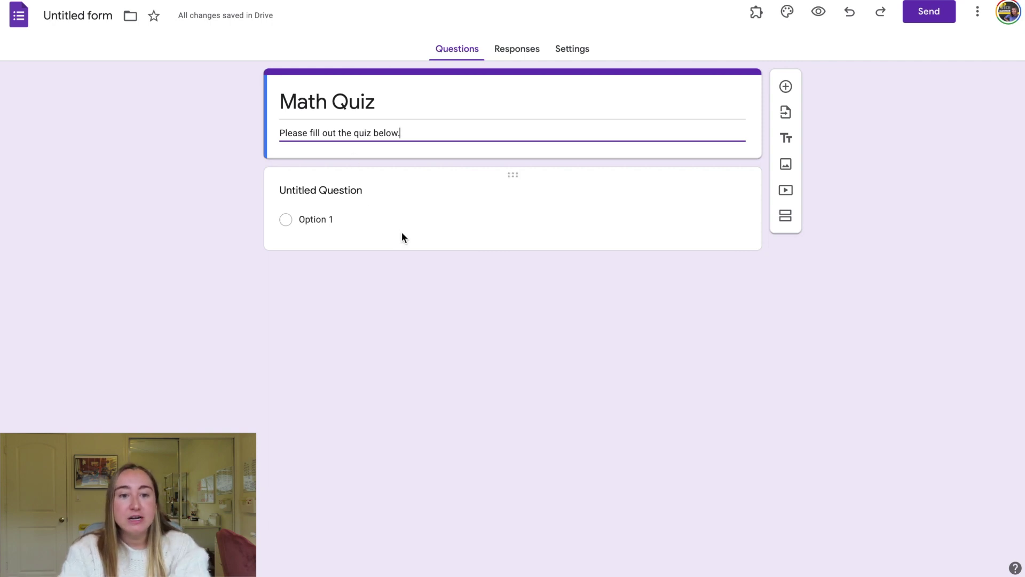
# Word the first question "Name:" as a Short answer question and make it required.
pyautogui.click(342, 191)
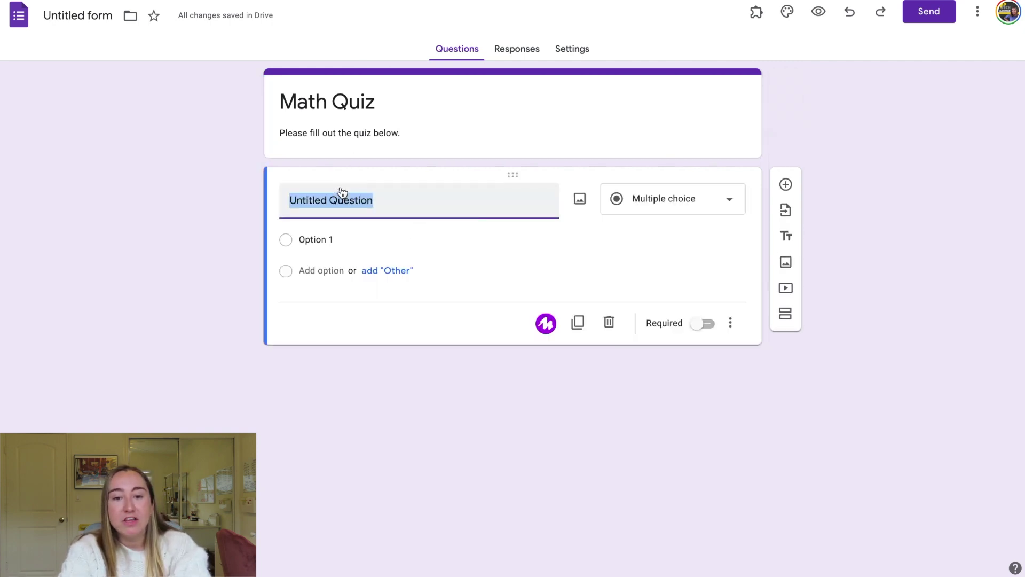
pyautogui.write('Name:')
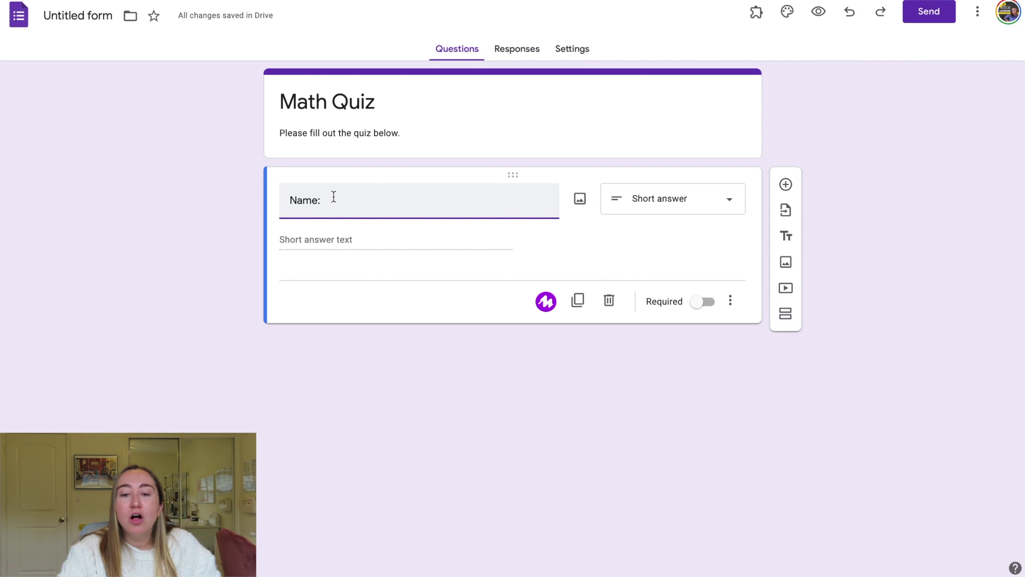
pyautogui.click(704, 301)
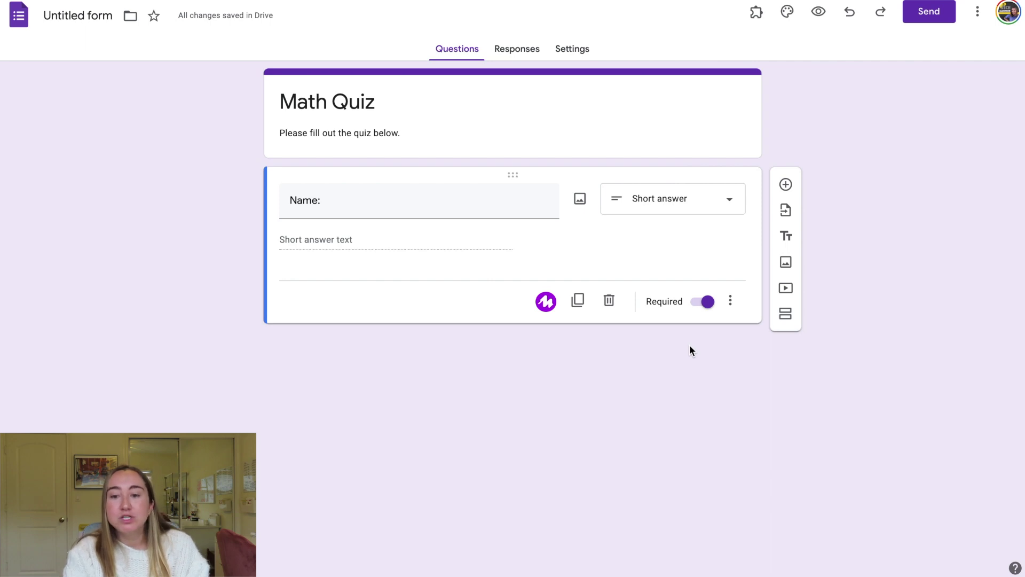
# Add a title and description block below the name question, reading "Addition" and "Please complete the following multiplication questions.".
pyautogui.click(788, 241)
pyautogui.write('Addition')
pyautogui.click(412, 333)
pyautogui.write('Please complete the following')
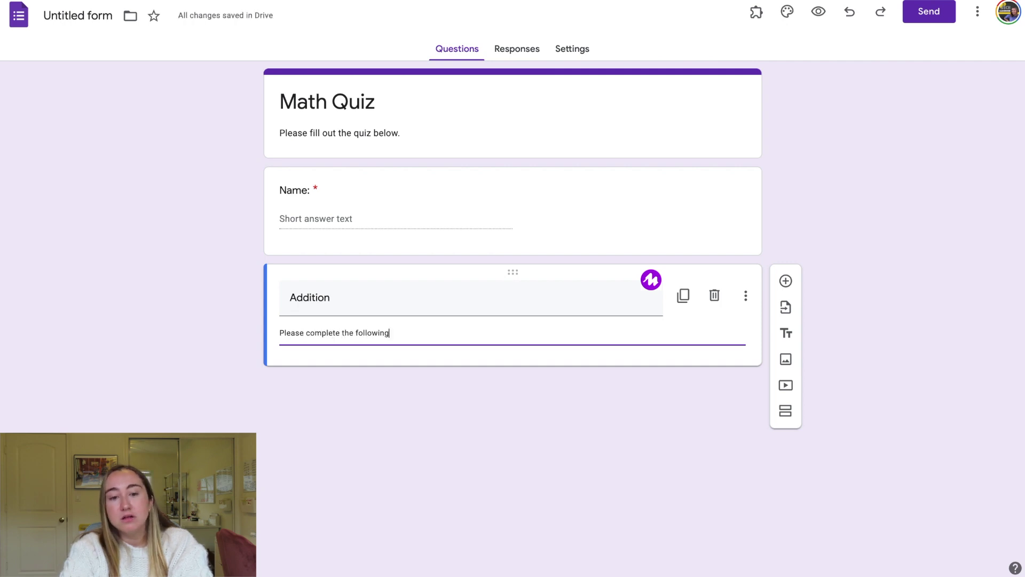
pyautogui.write(' multiplication questions.')
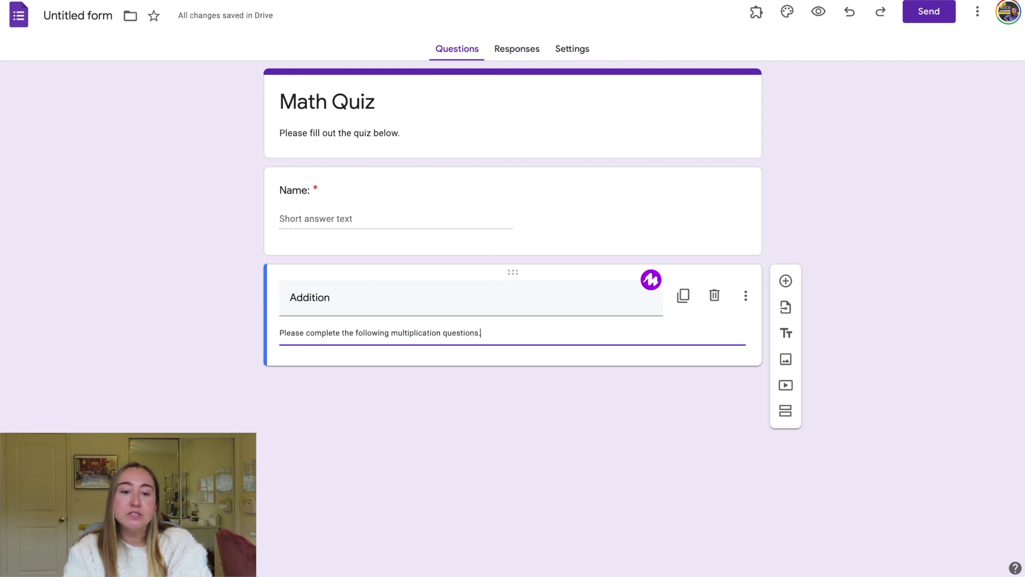
pyautogui.click(395, 426)
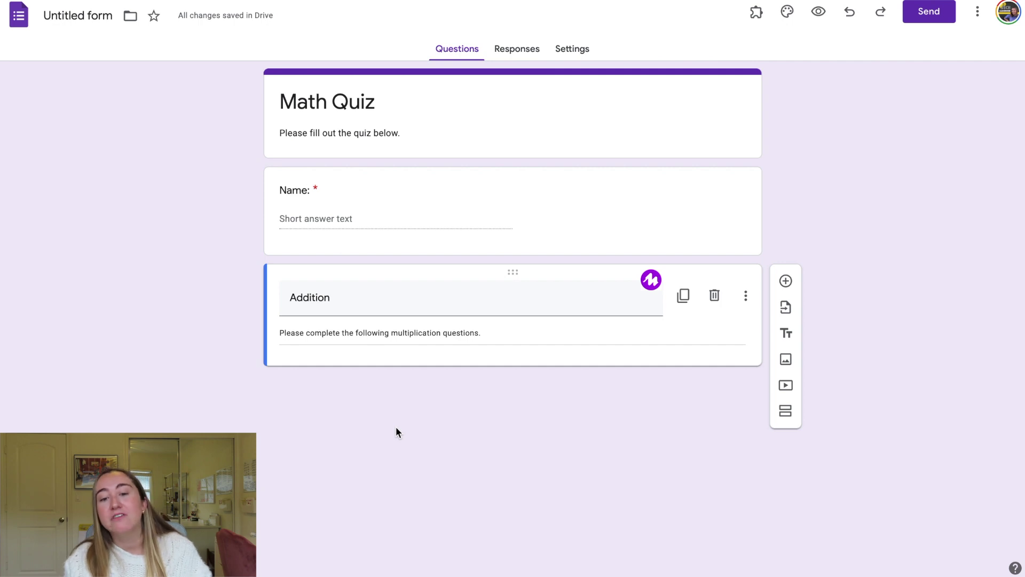
# Make the Math Quiz form a quiz in its settings and set the default question point value to 10.
pyautogui.scroll(-1, 396, 426)
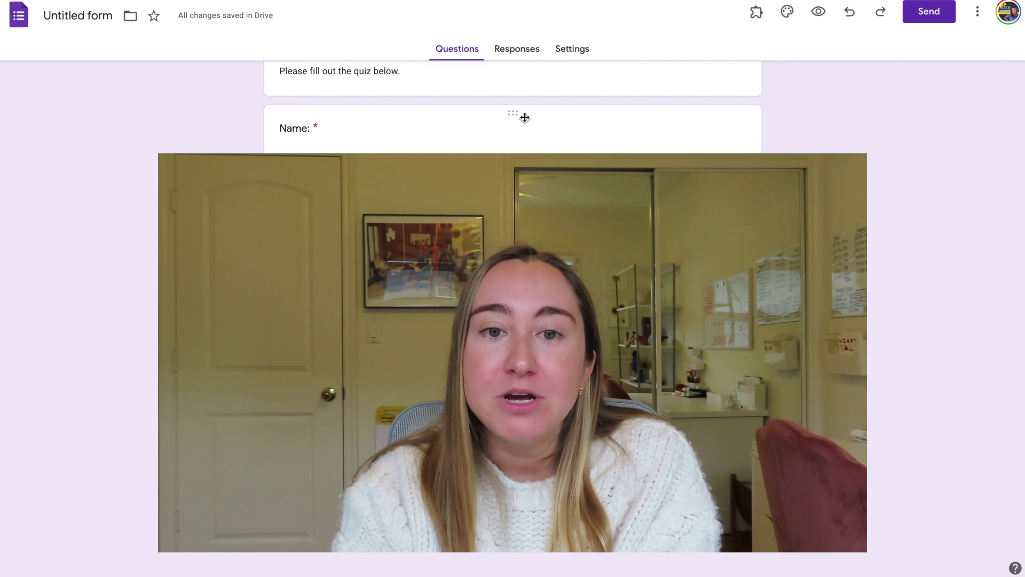
pyautogui.click(571, 53)
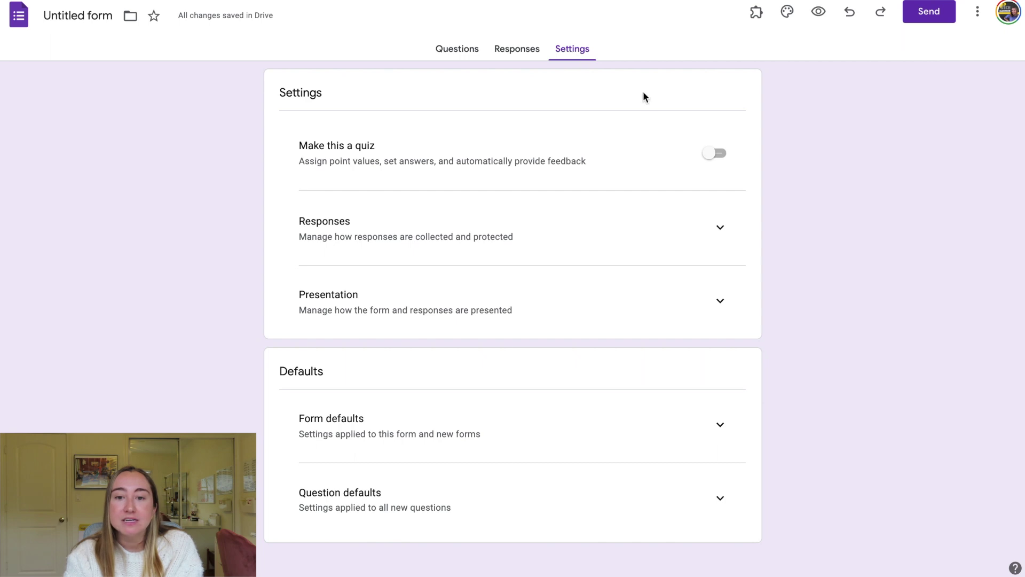
pyautogui.click(710, 156)
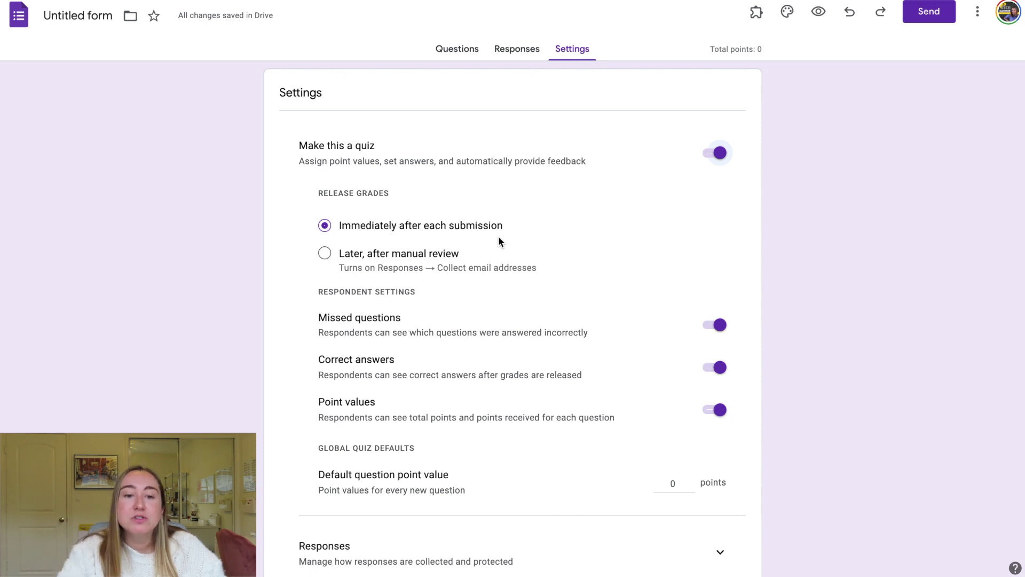
pyautogui.scroll(-2, 498, 235)
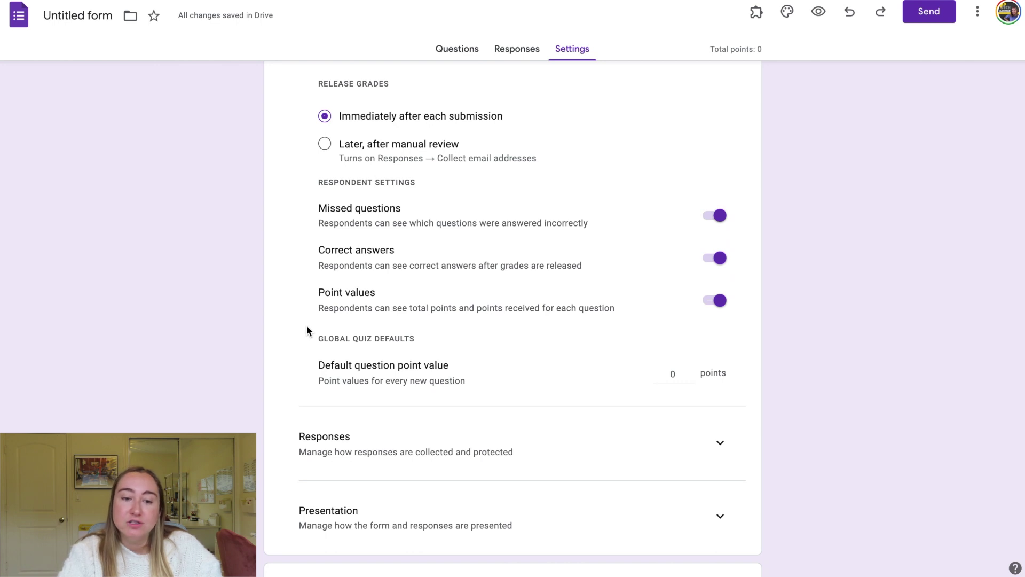
pyautogui.scroll(-2, 307, 327)
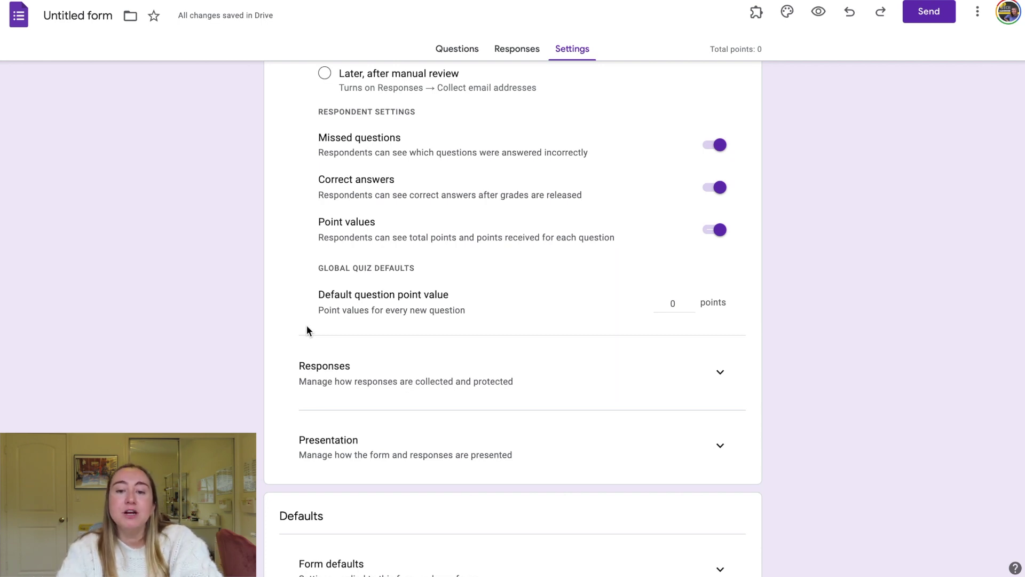
pyautogui.click(672, 303)
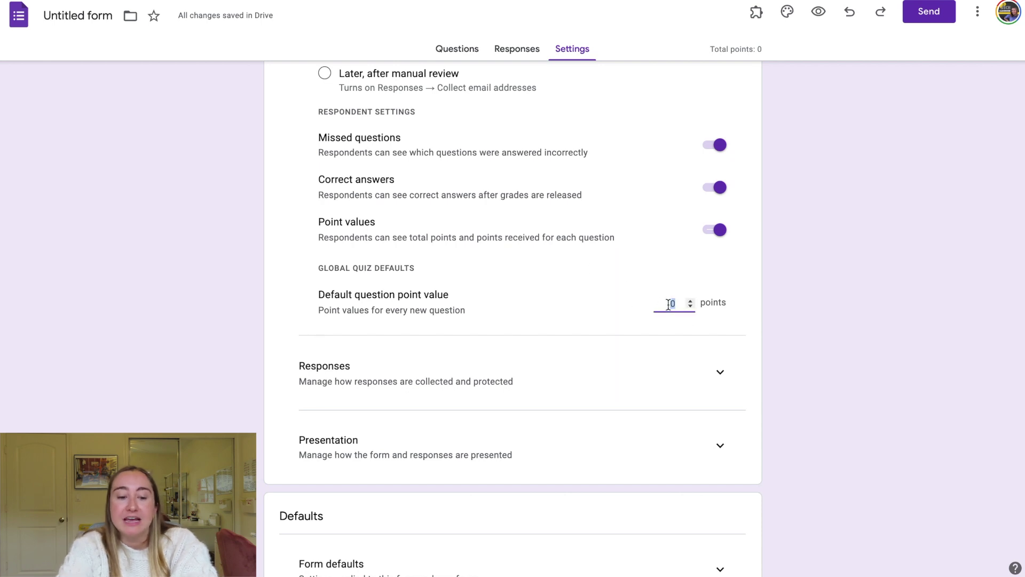
pyautogui.write('10')
pyautogui.click(793, 324)
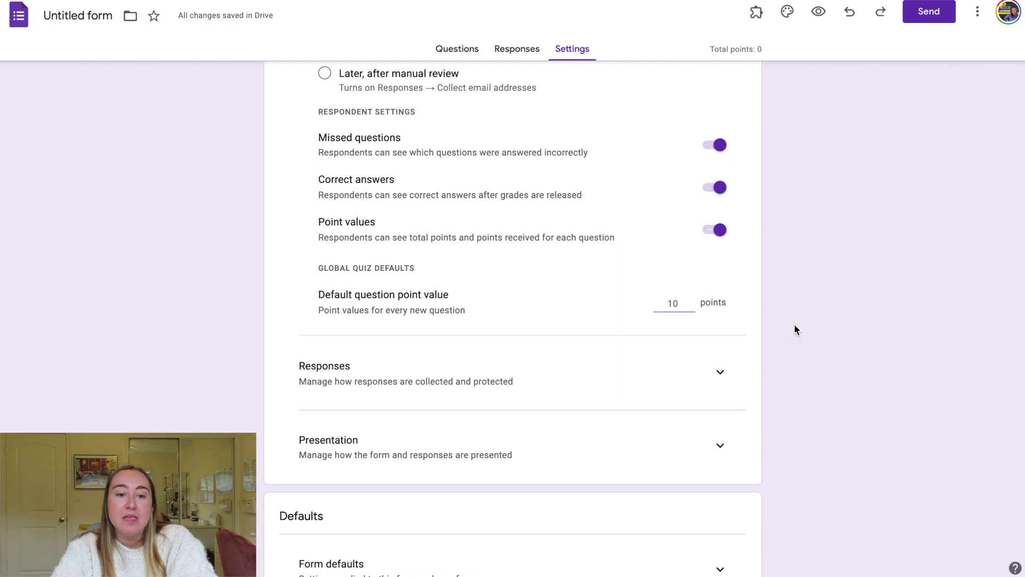
# Try collecting email addresses in the response settings, view the options for sending responders a copy, and turn collection back off.
pyautogui.scroll(-3, 795, 329)
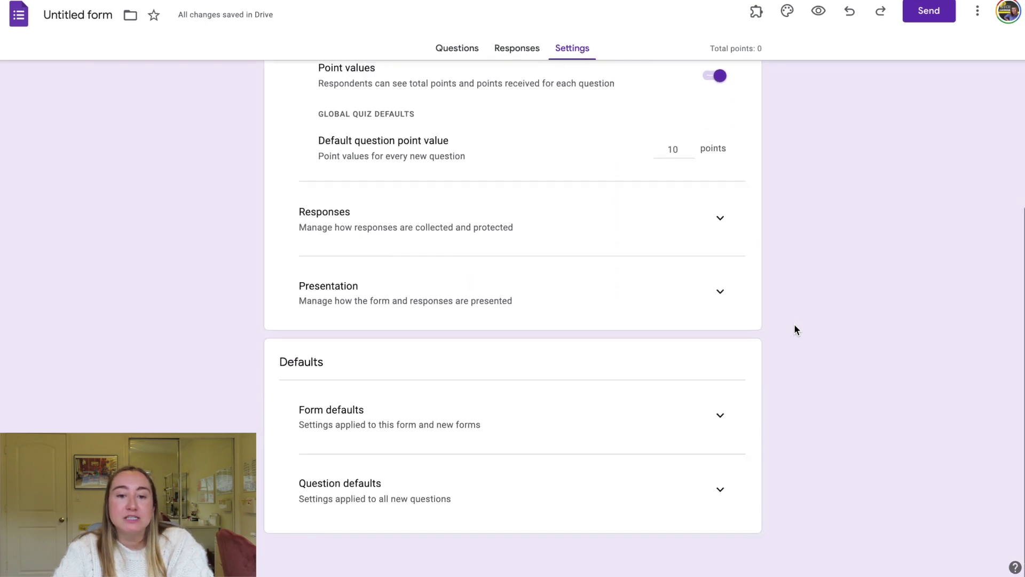
pyautogui.click(720, 220)
pyautogui.scroll(-1, 722, 221)
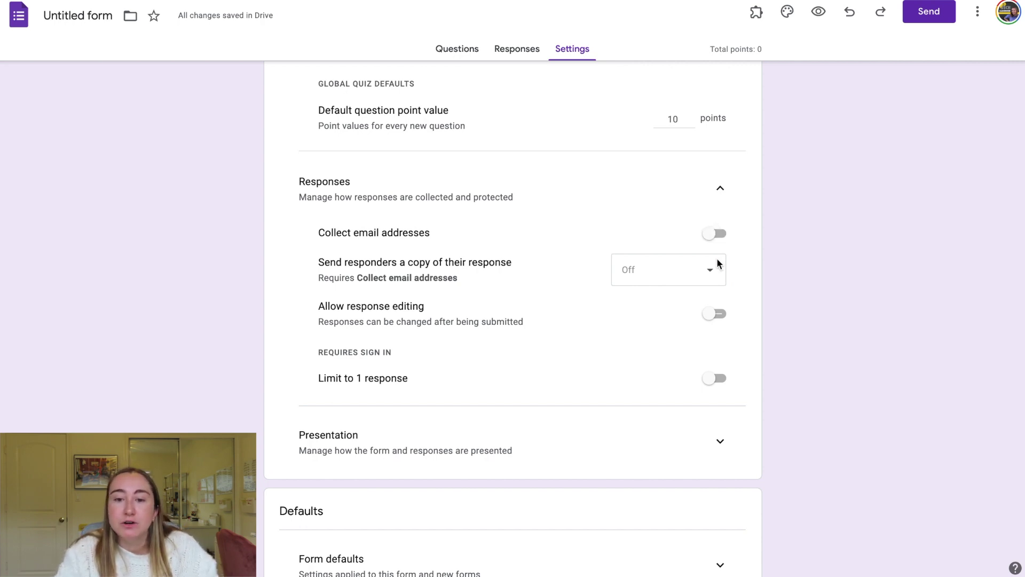
pyautogui.click(719, 241)
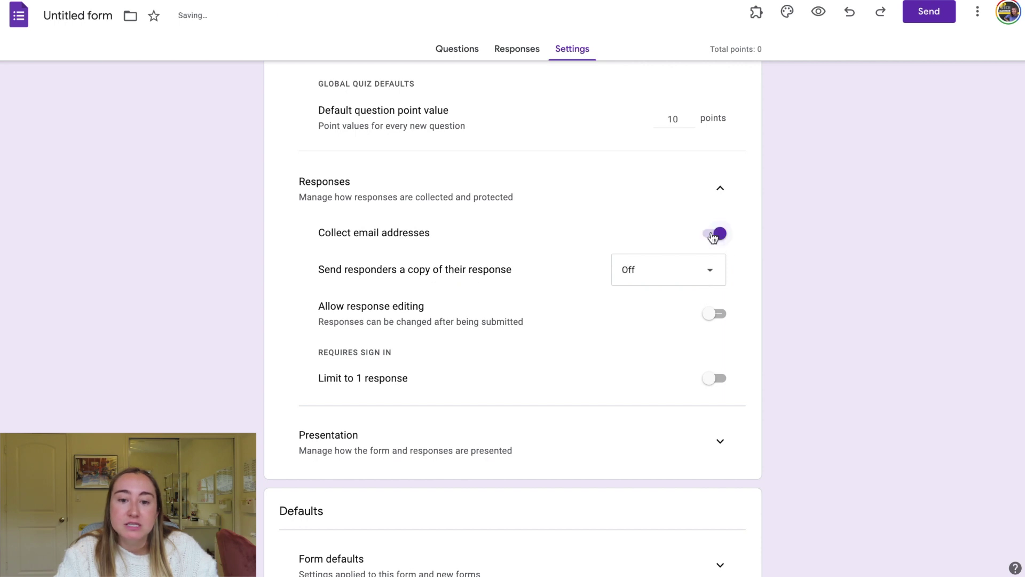
pyautogui.click(694, 282)
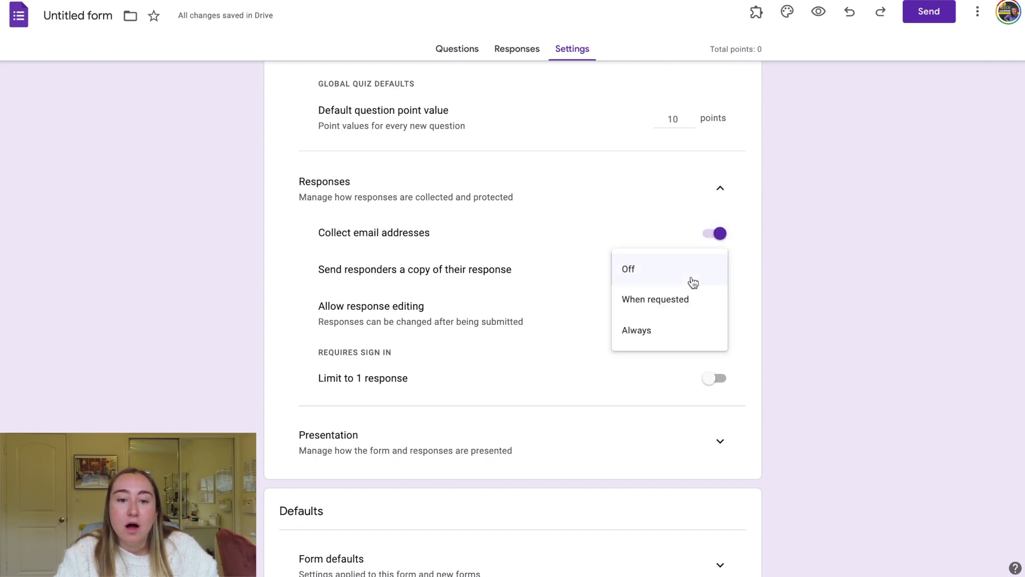
pyautogui.click(693, 282)
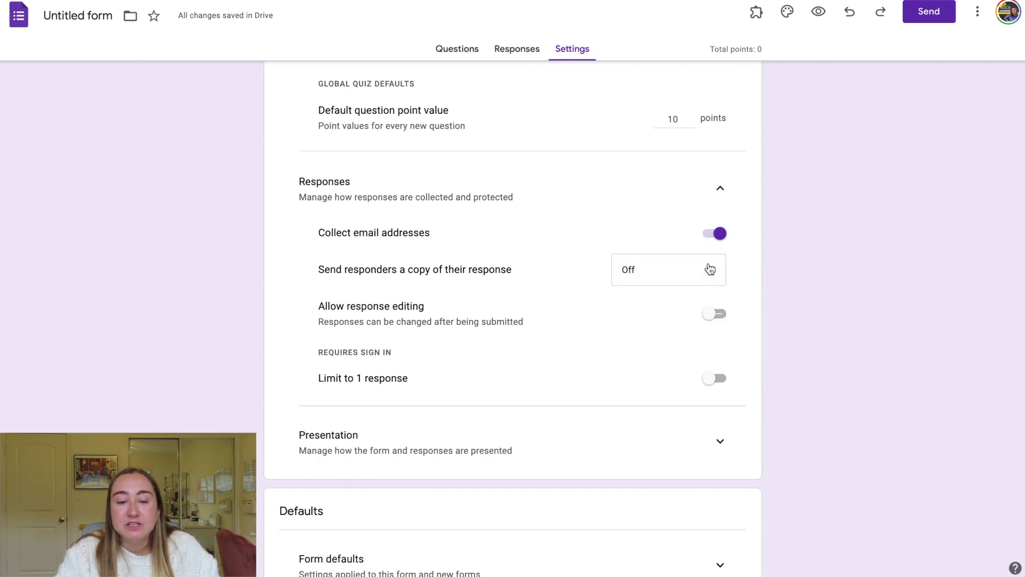
pyautogui.click(715, 269)
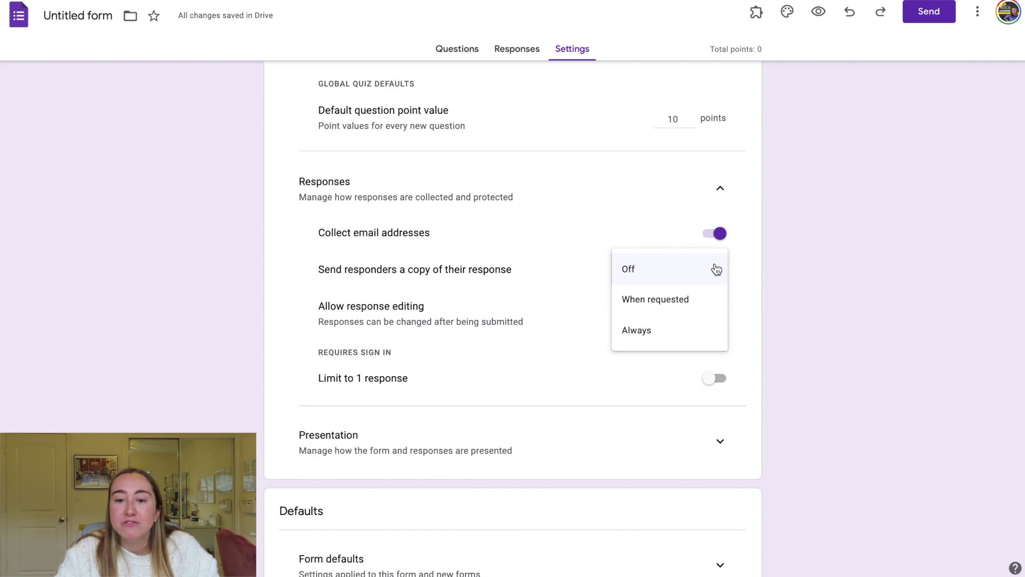
pyautogui.click(717, 268)
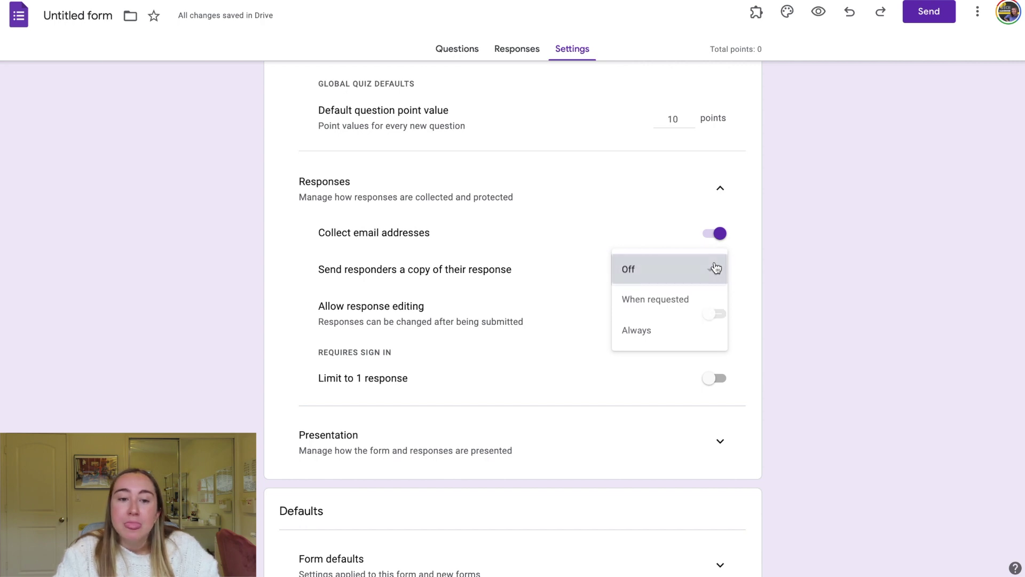
pyautogui.click(717, 234)
# Review the remaining response settings and the presentation settings, including form presentation, after-submission options and restrictions.
pyautogui.scroll(-1, 739, 303)
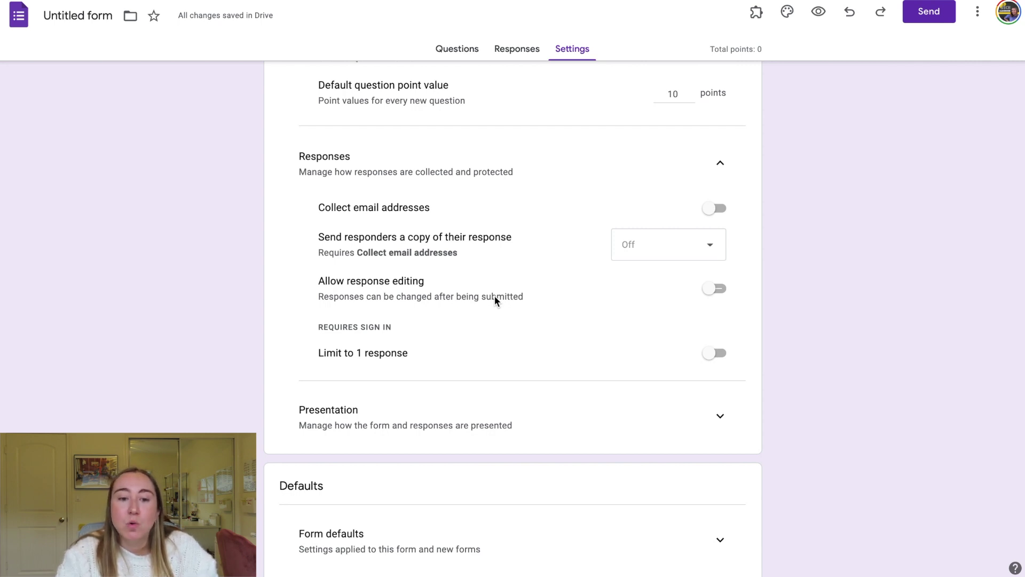
pyautogui.scroll(-2, 495, 299)
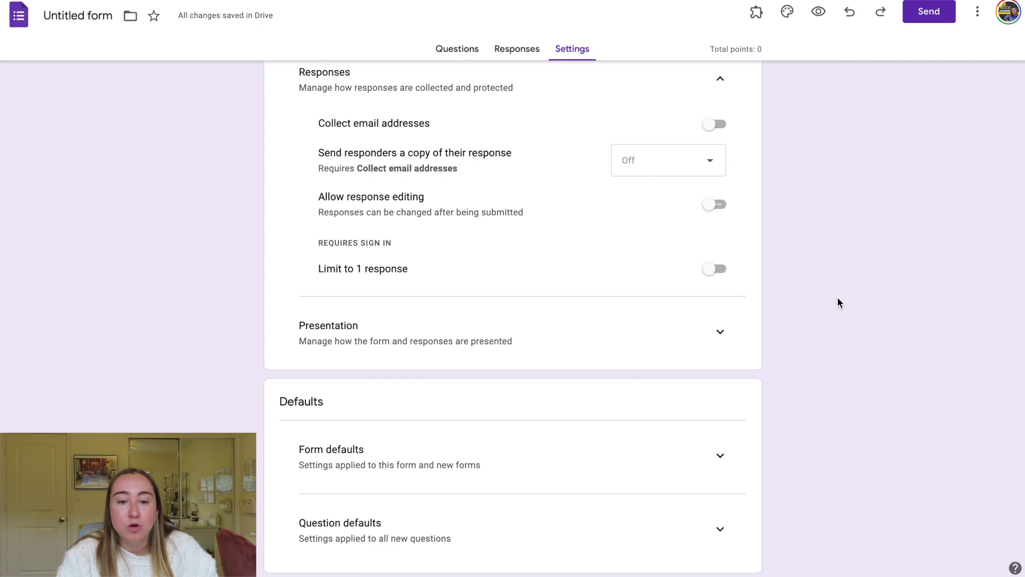
pyautogui.scroll(-1, 837, 296)
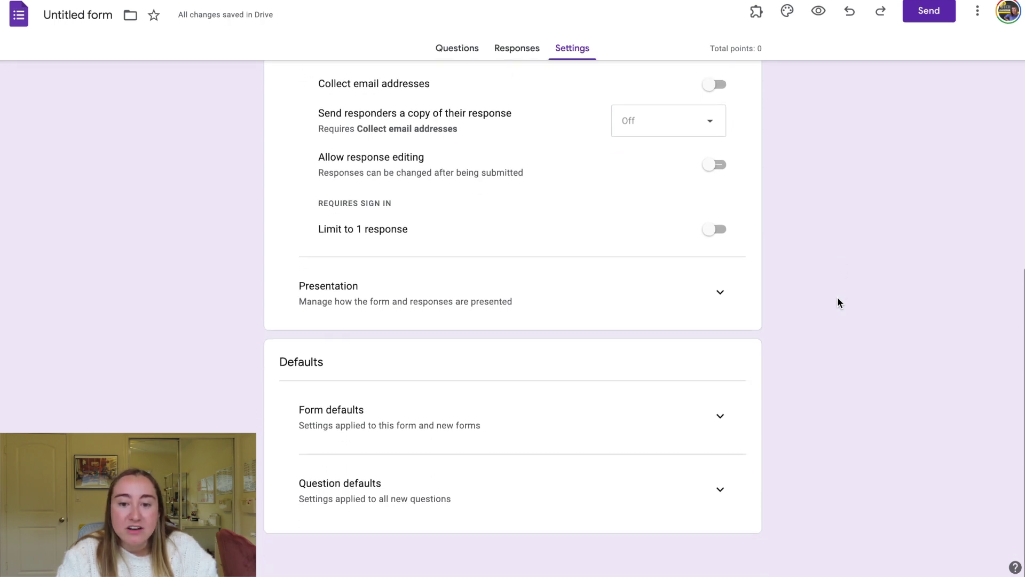
pyautogui.click(721, 293)
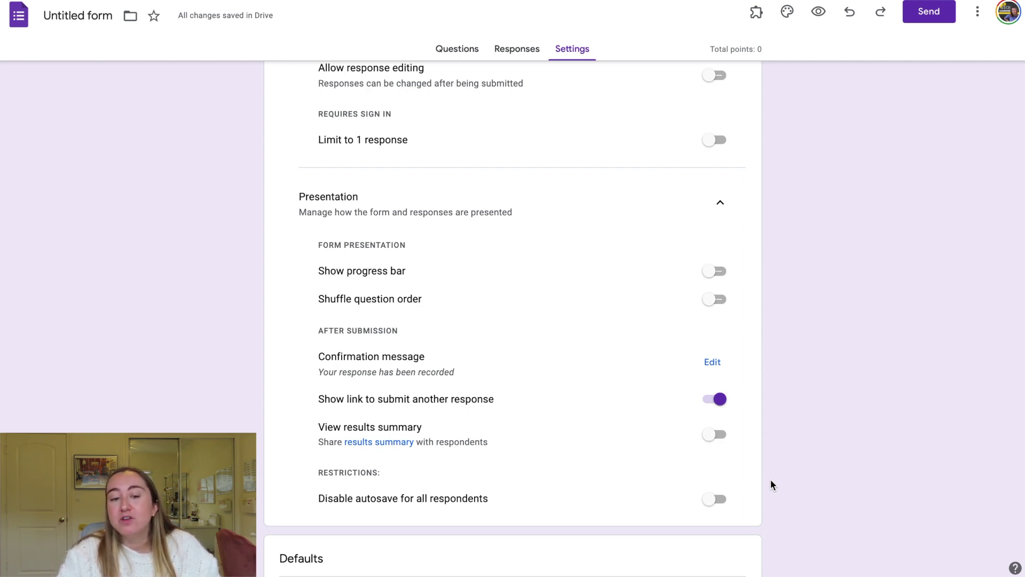
pyautogui.scroll(-4, 771, 484)
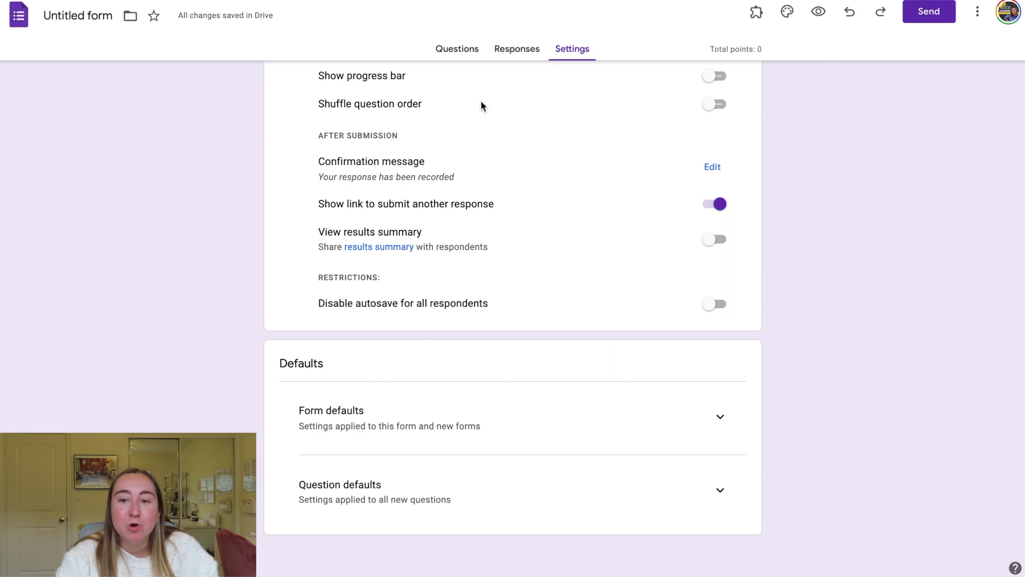
# Add a multiple choice question "2+2 =" below the Addition block with the options 6, 5, 4 and 3.
pyautogui.click(475, 52)
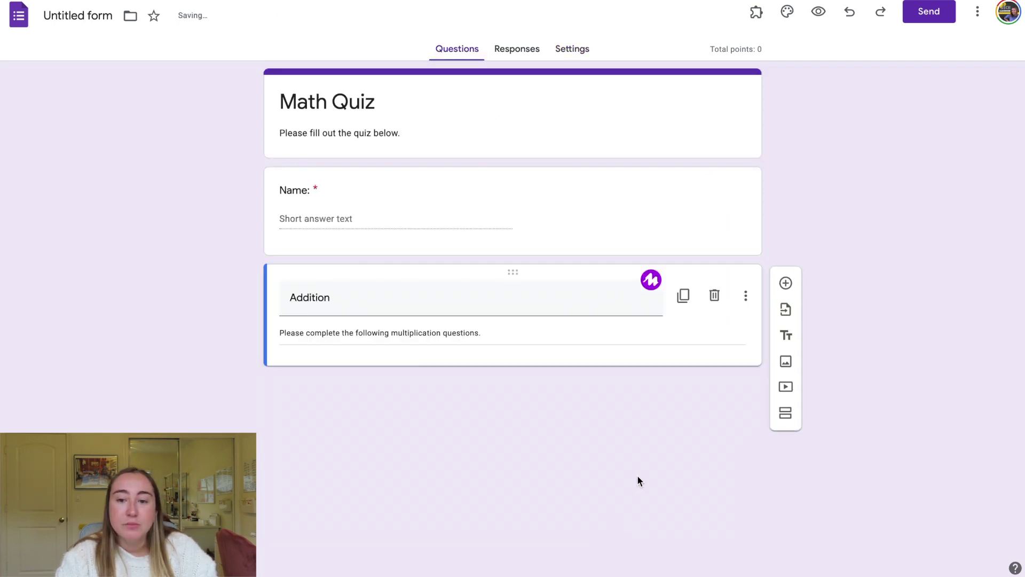
pyautogui.click(785, 282)
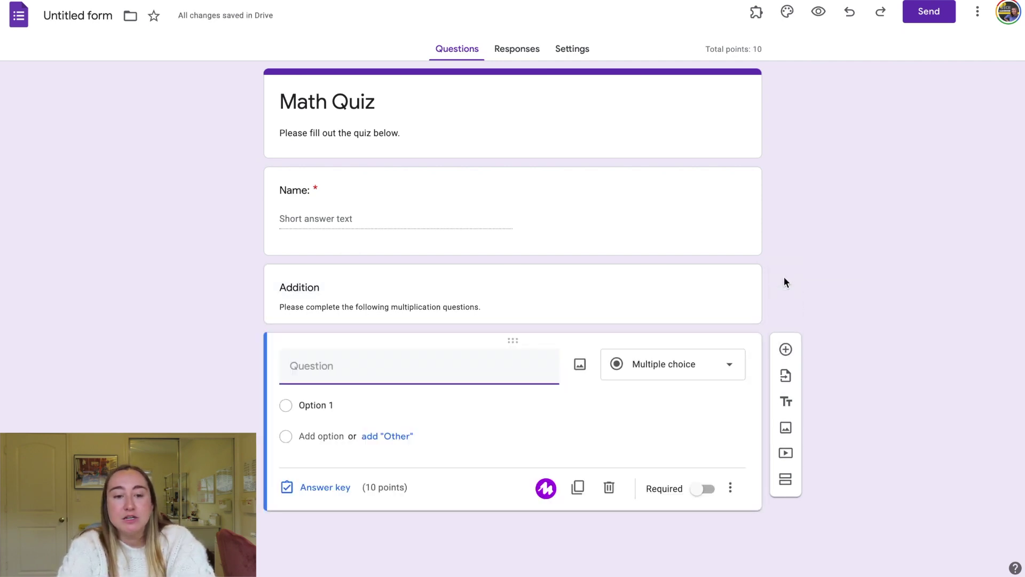
pyautogui.write('2')
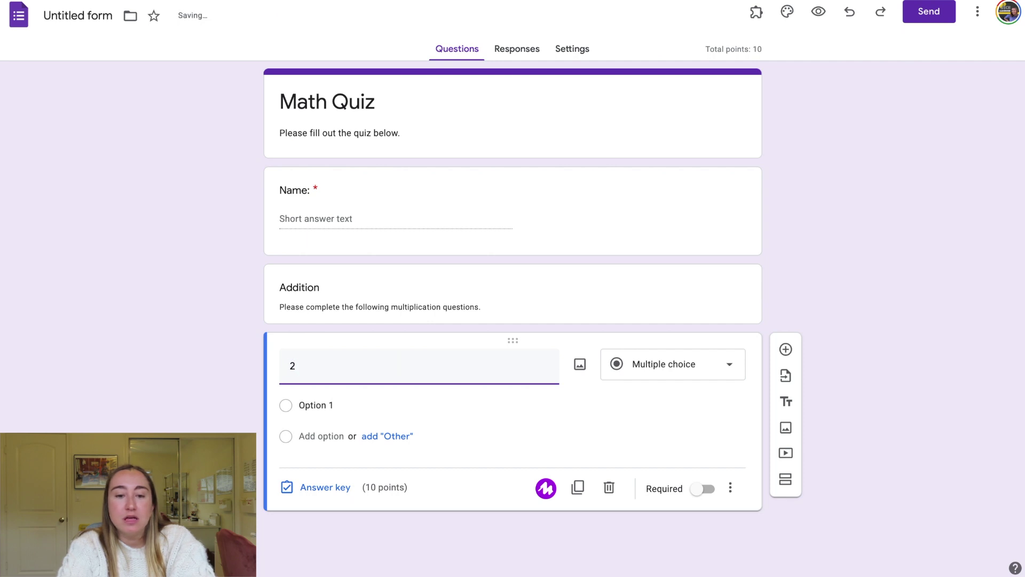
pyautogui.write('+2 =')
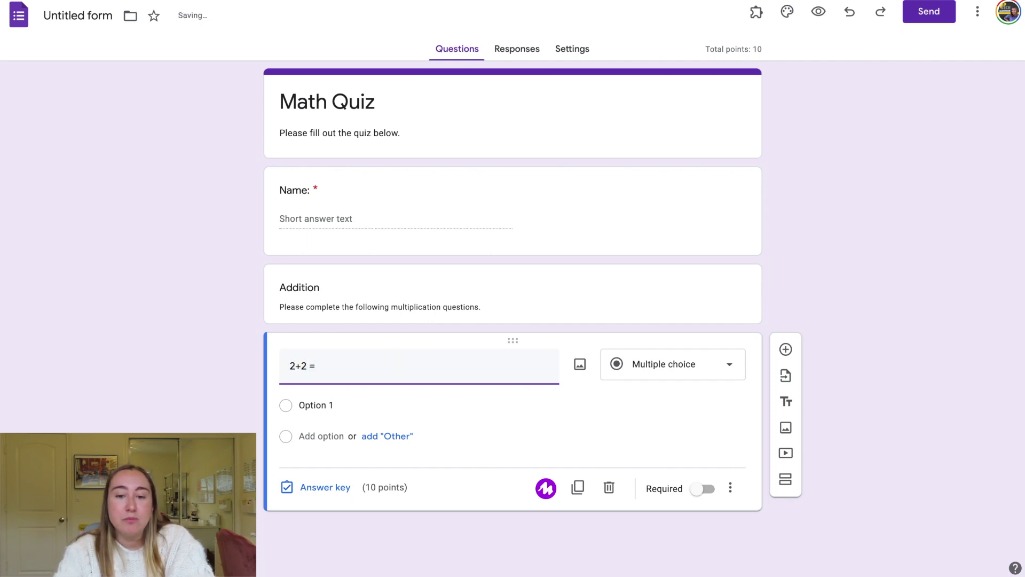
pyautogui.click(329, 406)
pyautogui.write('6')
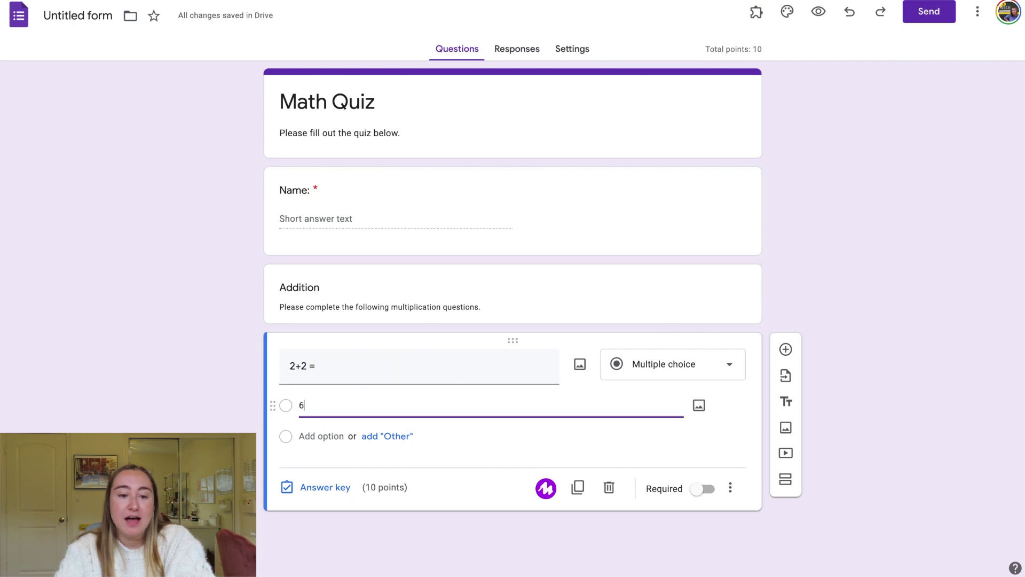
pyautogui.click(315, 437)
pyautogui.write('5')
pyautogui.click(312, 470)
pyautogui.write('4')
pyautogui.click(318, 499)
pyautogui.write('3')
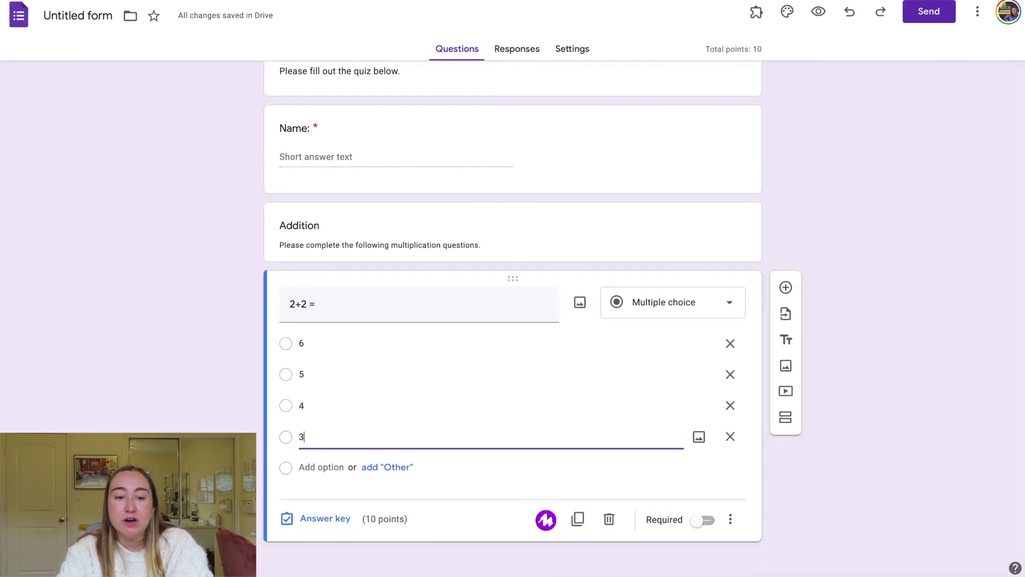
# Mark 4 as the correct answer in the answer key of the "2+2 =" question.
pyautogui.click(341, 513)
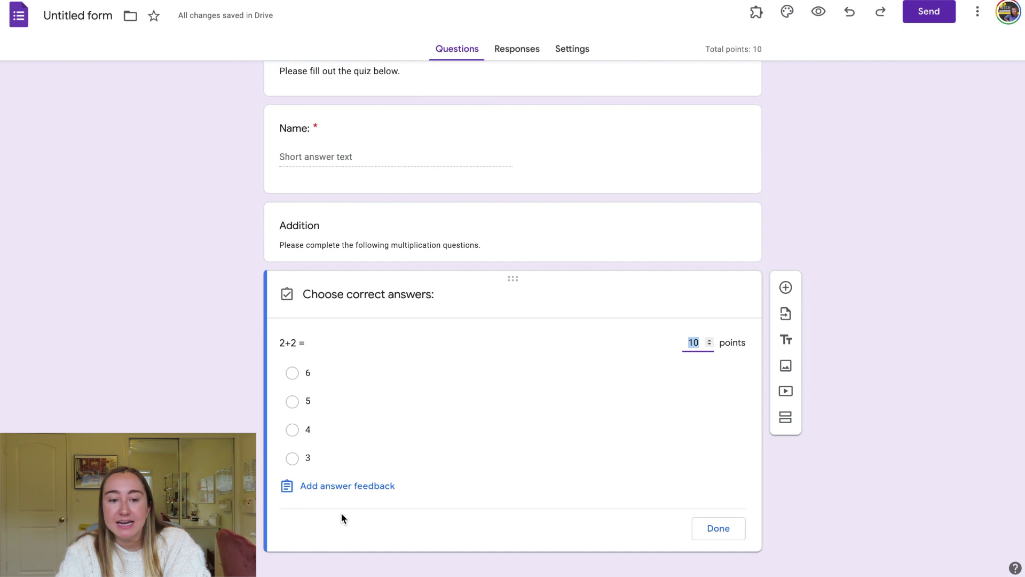
pyautogui.click(292, 430)
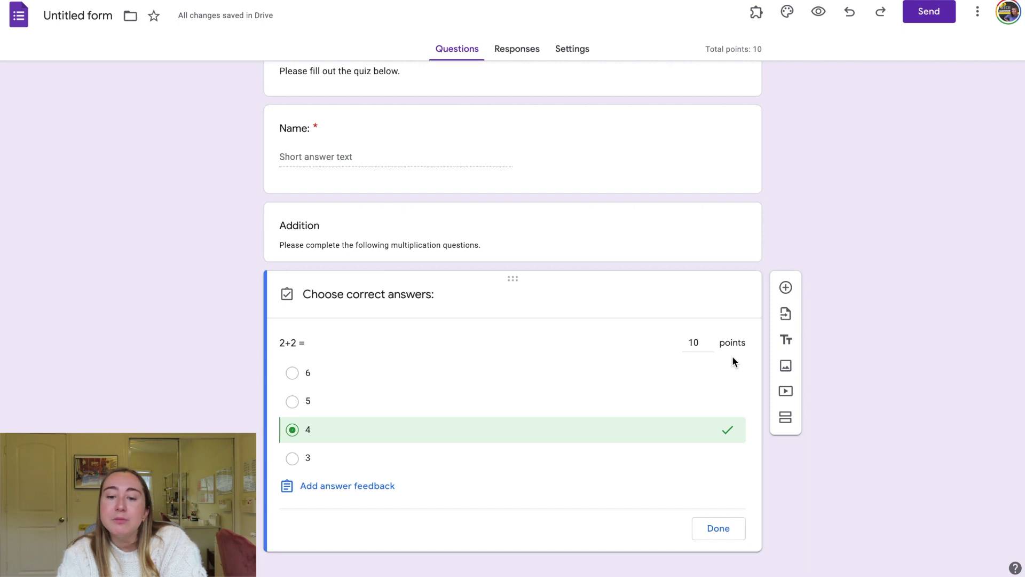
pyautogui.click(719, 536)
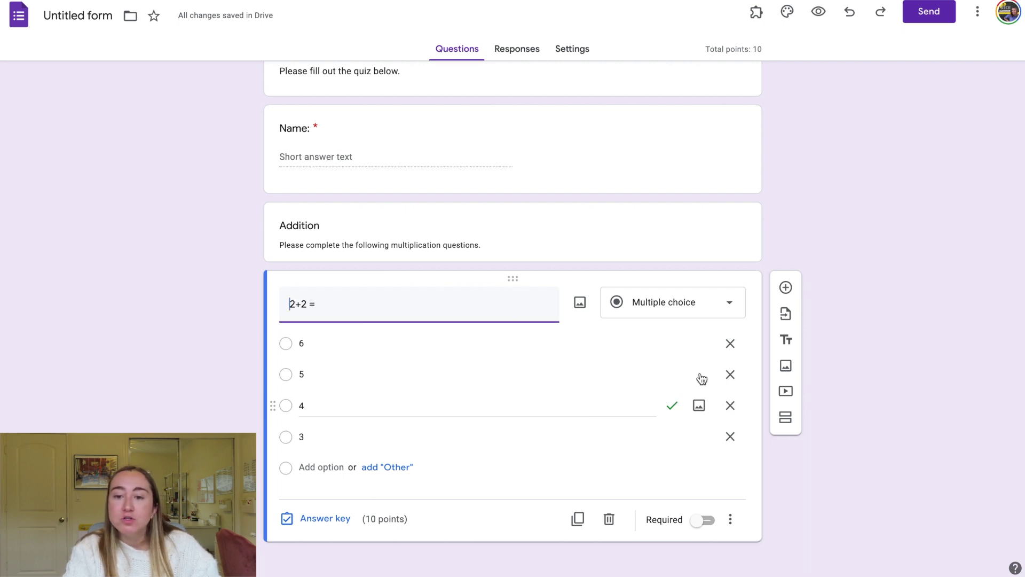
# Add a second multiple choice question "2+3 =" after the first with the options 6, 5, 4 and 3.
pyautogui.click(785, 291)
pyautogui.write('2+3')
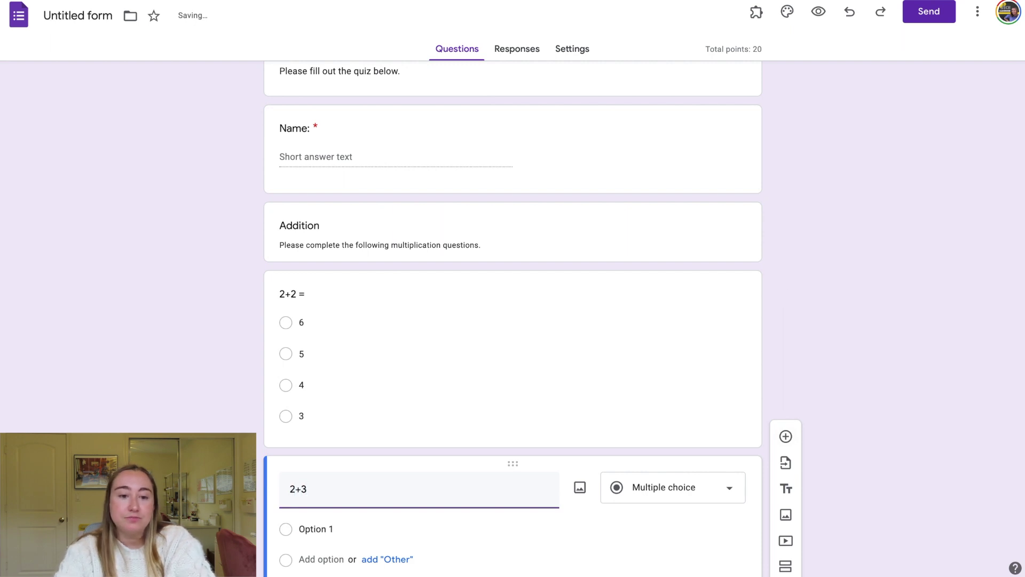
pyautogui.write(' =')
pyautogui.scroll(-2, 320, 438)
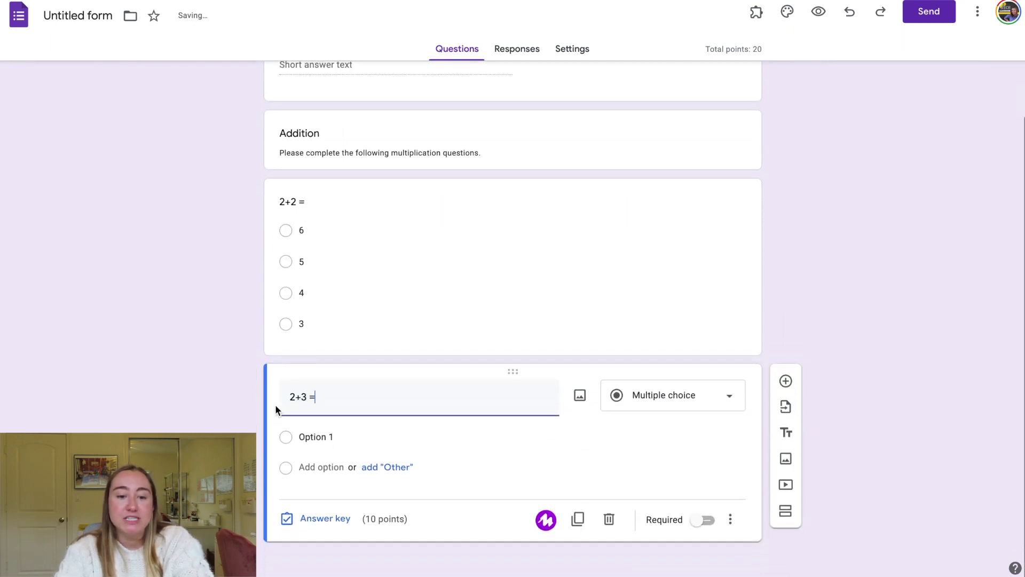
pyautogui.click(321, 438)
pyautogui.write('6')
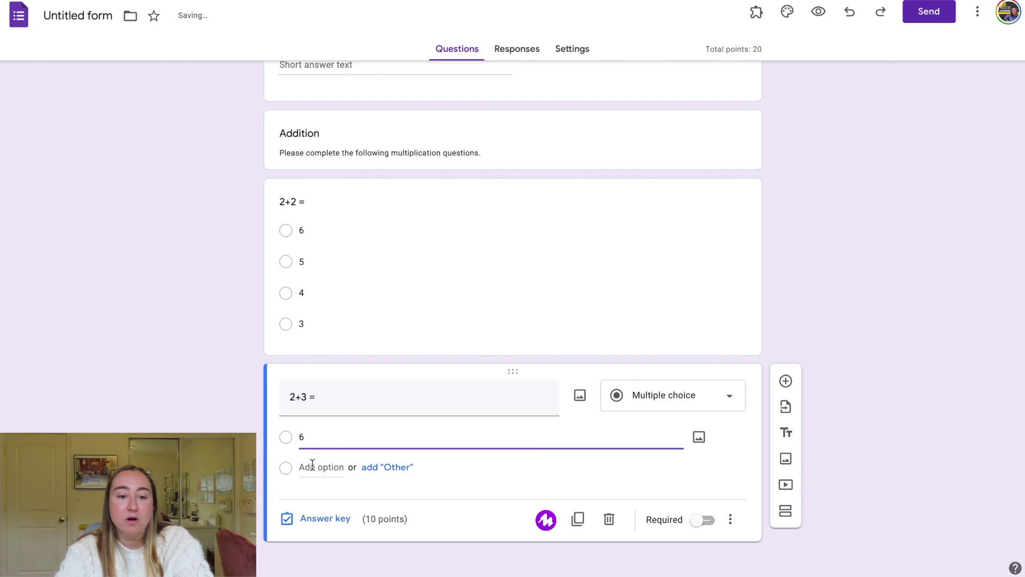
pyautogui.click(315, 467)
pyautogui.write('5')
pyautogui.click(314, 496)
pyautogui.write('4')
pyautogui.click(317, 528)
pyautogui.write('3')
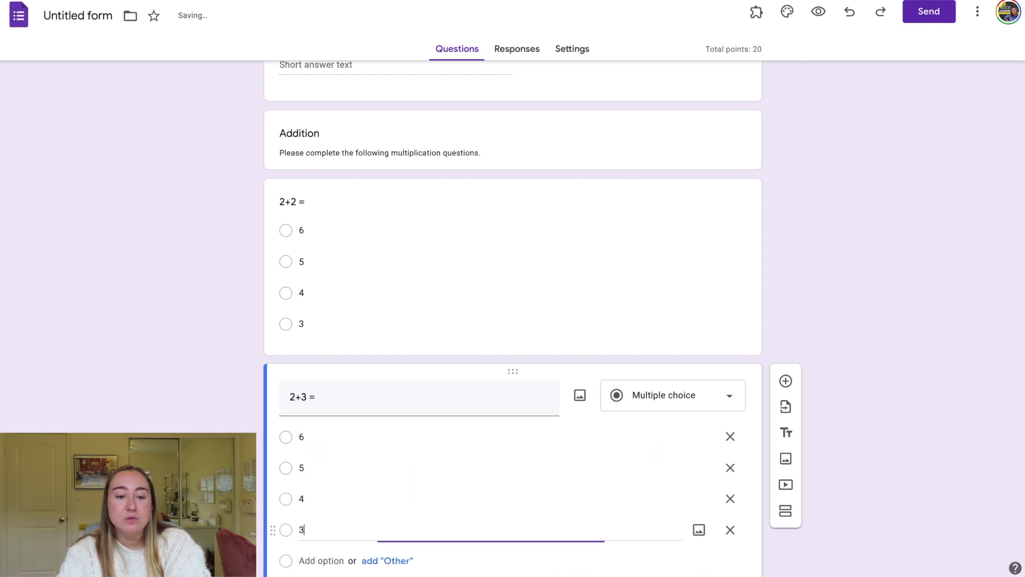
# Mark 5 as the correct answer in the answer key of the "2+3 =" question.
pyautogui.scroll(-2, 283, 540)
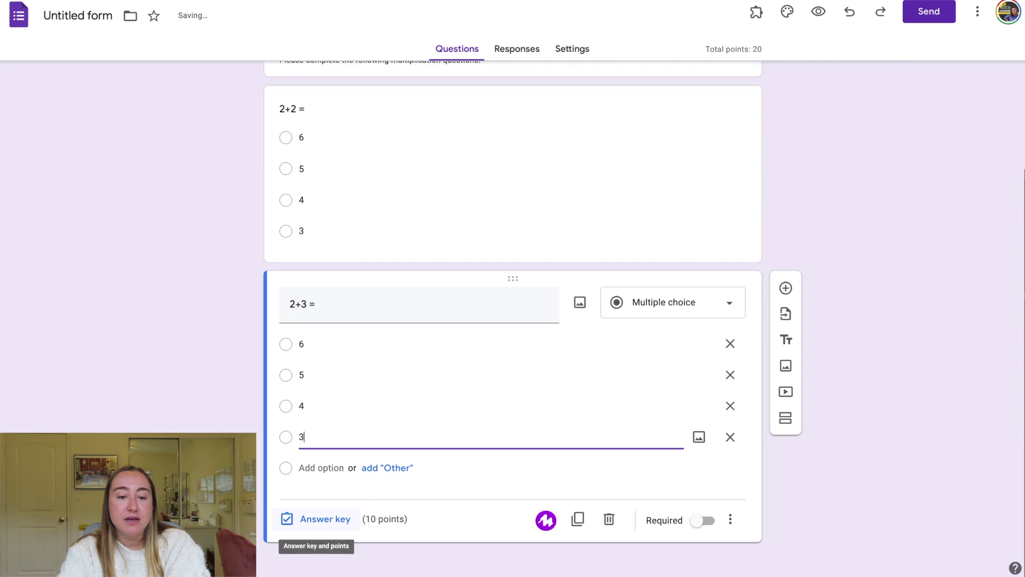
pyautogui.click(341, 521)
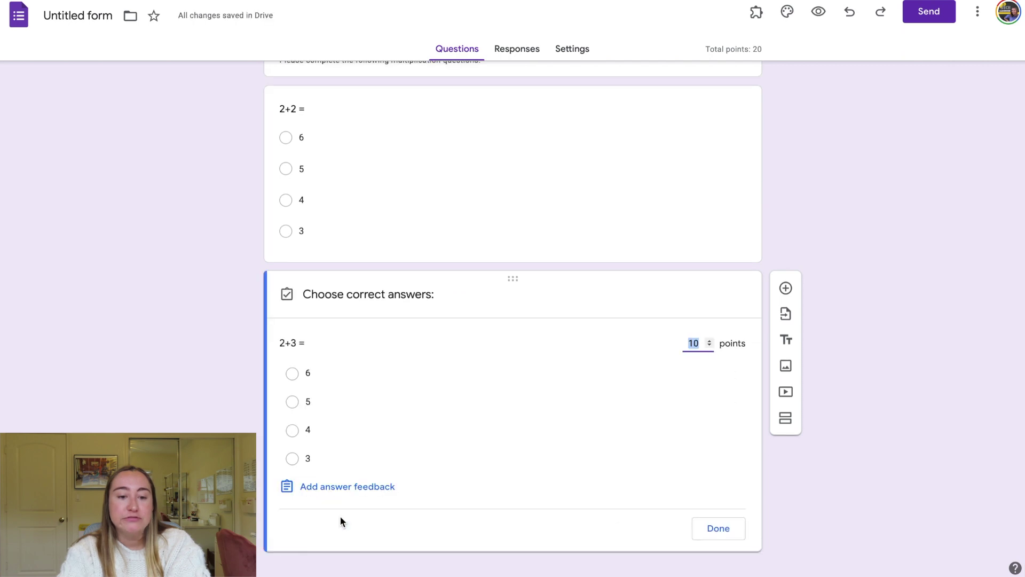
pyautogui.click(293, 403)
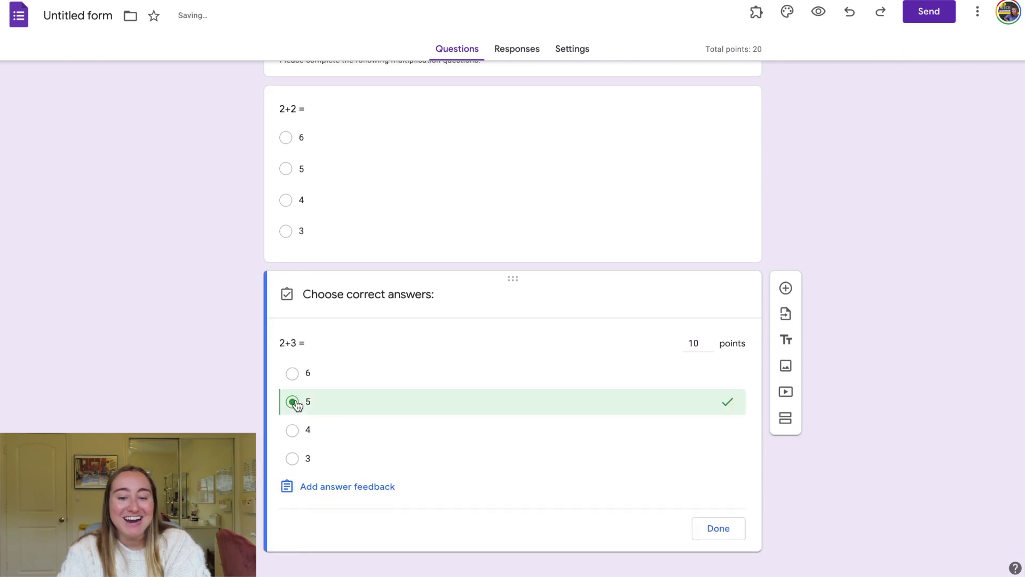
pyautogui.click(719, 528)
pyautogui.click(803, 508)
# Add a new section after the "2+3 =" question and title it "Multiplication".
pyautogui.scroll(2, 804, 512)
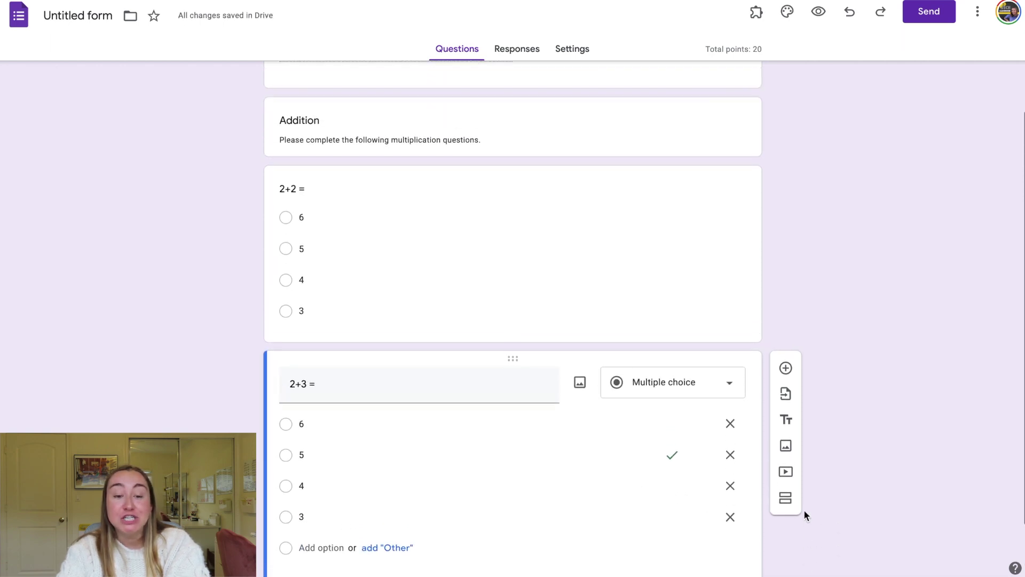
pyautogui.scroll(2, 804, 512)
pyautogui.scroll(-4, 804, 512)
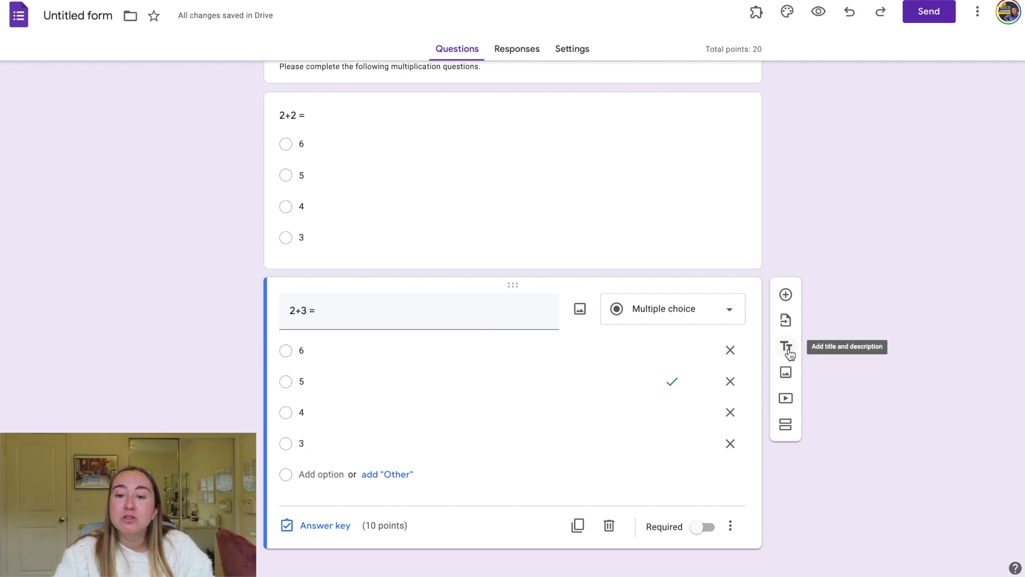
pyautogui.click(786, 426)
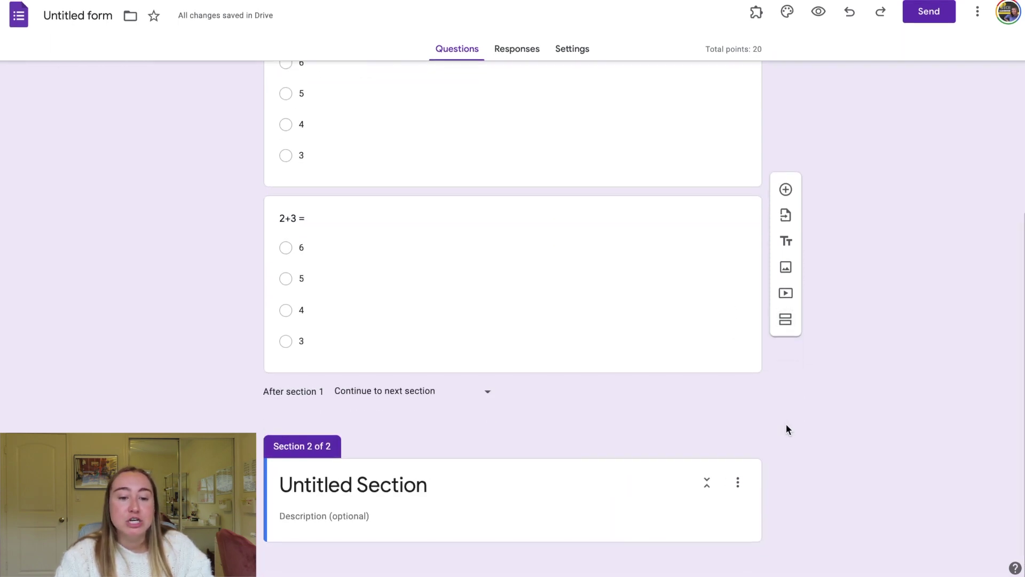
pyautogui.click(381, 485)
pyautogui.click(429, 487)
pyautogui.hotkey('ctrl', 'a')
pyautogui.write('Mul')
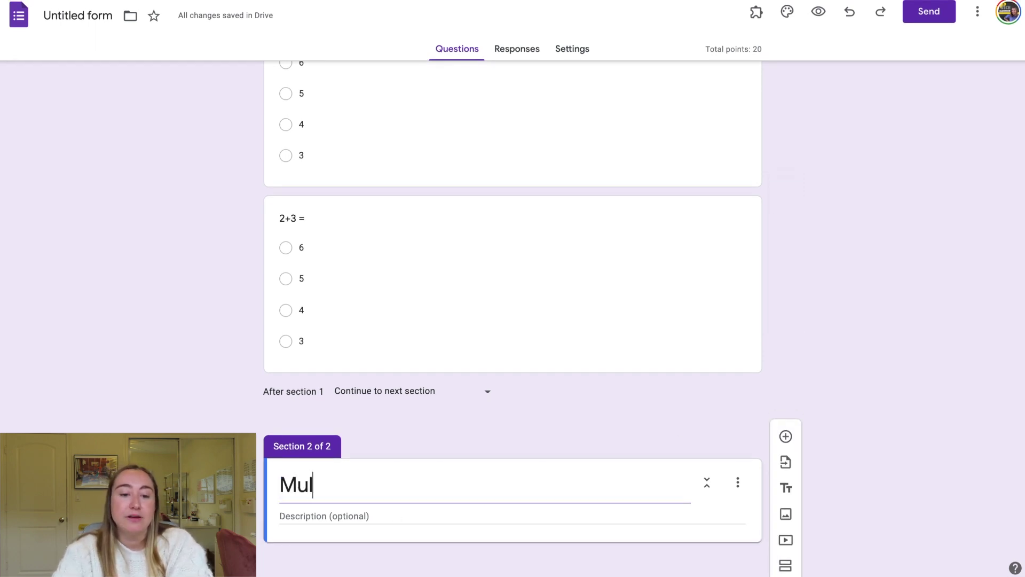
pyautogui.write('tiplication')
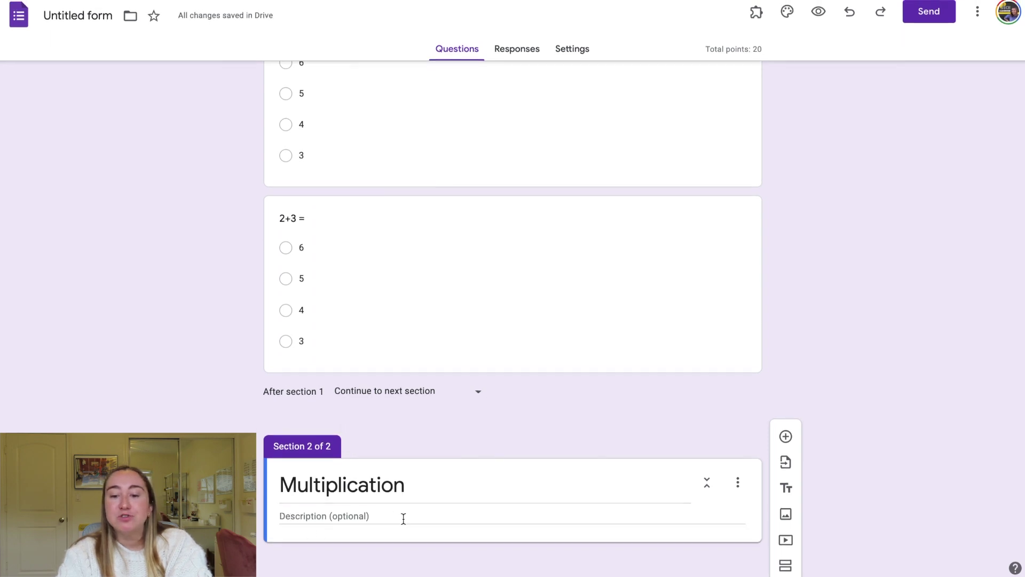
# Add a multiple choice question "10x3 =" to the Multiplication section with the options 30, 33, 10 and 13.
pyautogui.click(785, 437)
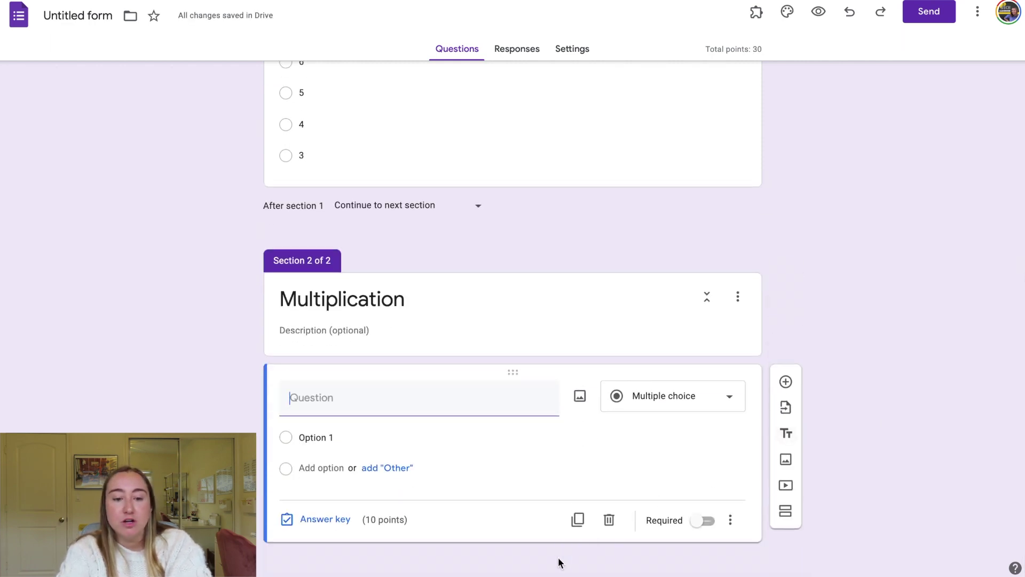
pyautogui.write('10')
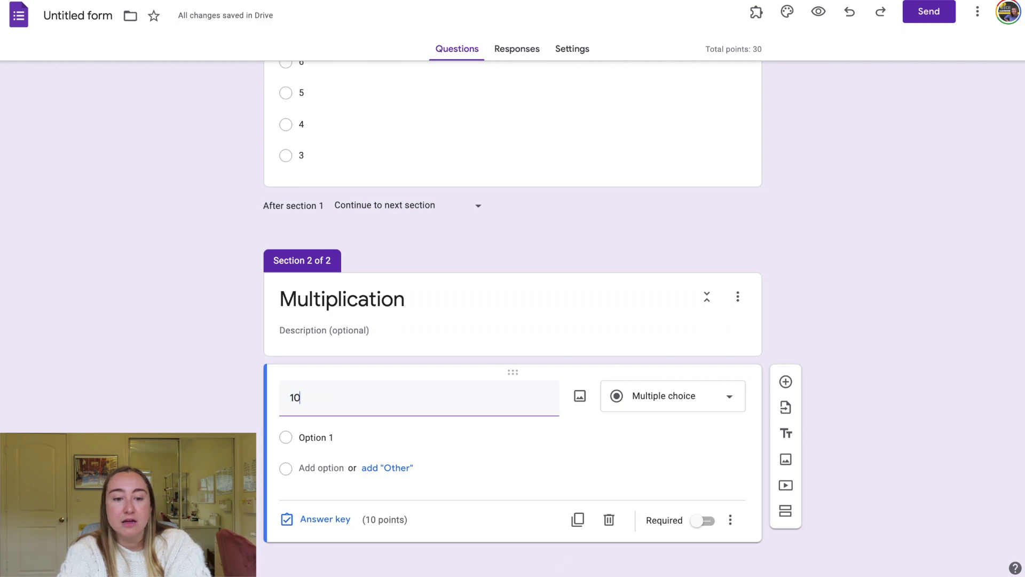
pyautogui.write('x3 =')
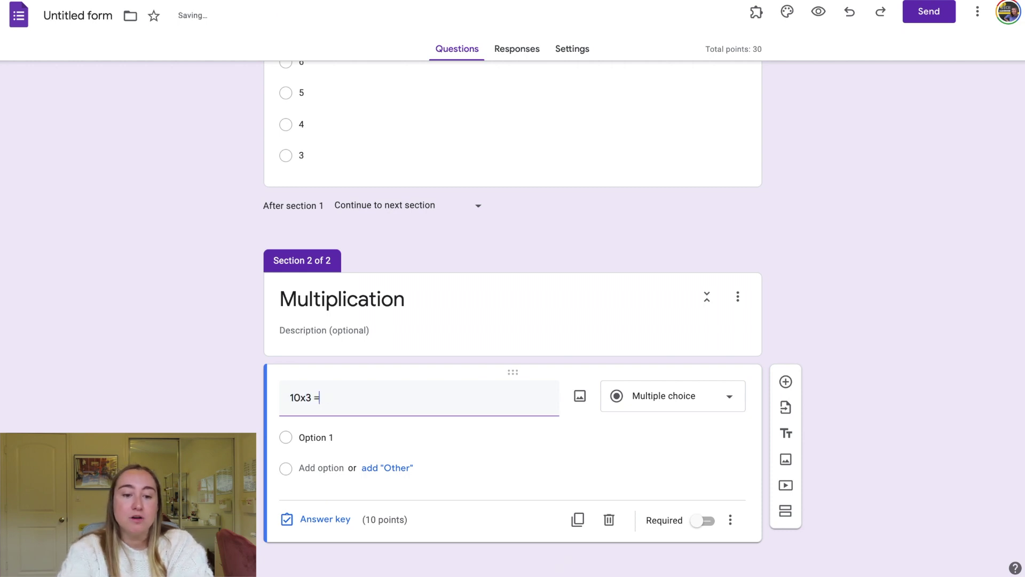
pyautogui.click(316, 438)
pyautogui.write('30')
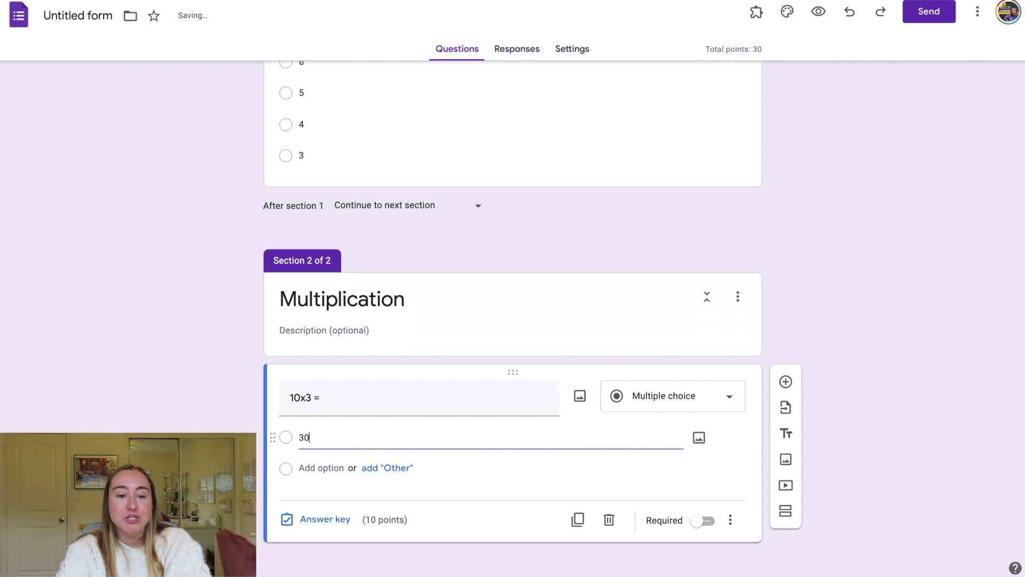
pyautogui.click(315, 474)
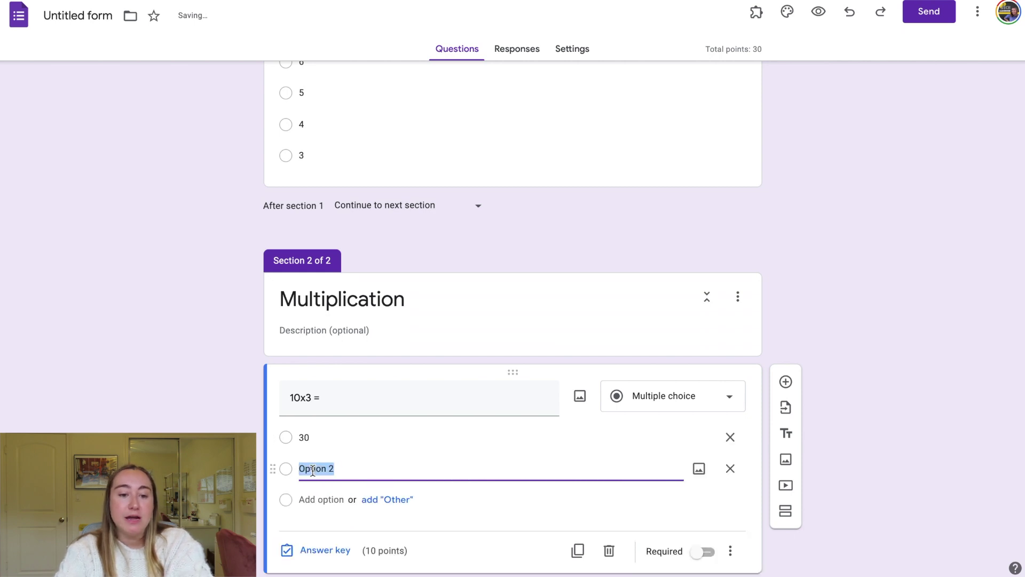
pyautogui.write('33')
pyautogui.click(315, 499)
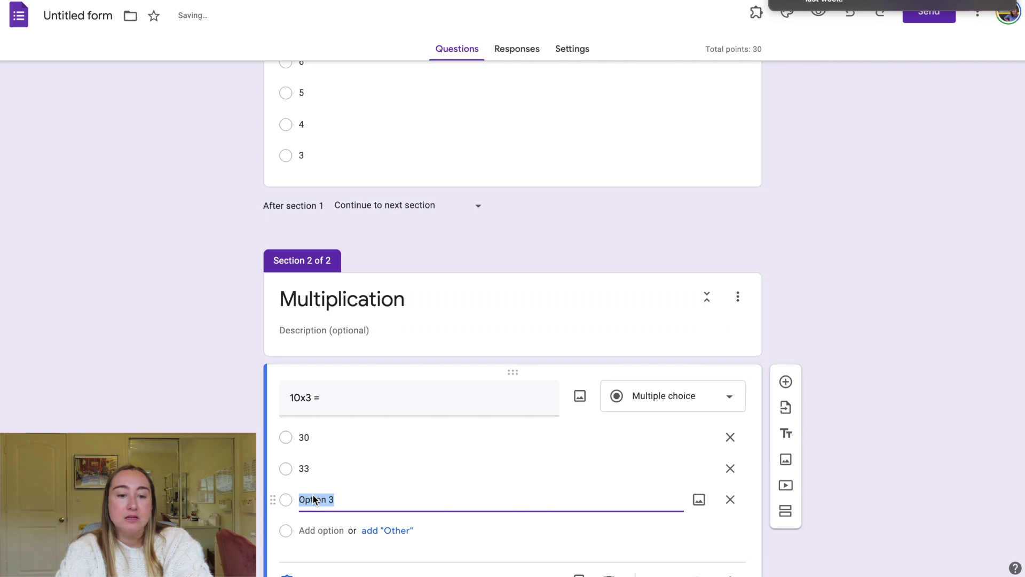
pyautogui.write('10')
pyautogui.click(311, 531)
pyautogui.write('13')
# Mark 30 as the correct answer in the answer key of the "10x3 =" question.
pyautogui.scroll(-1, 309, 528)
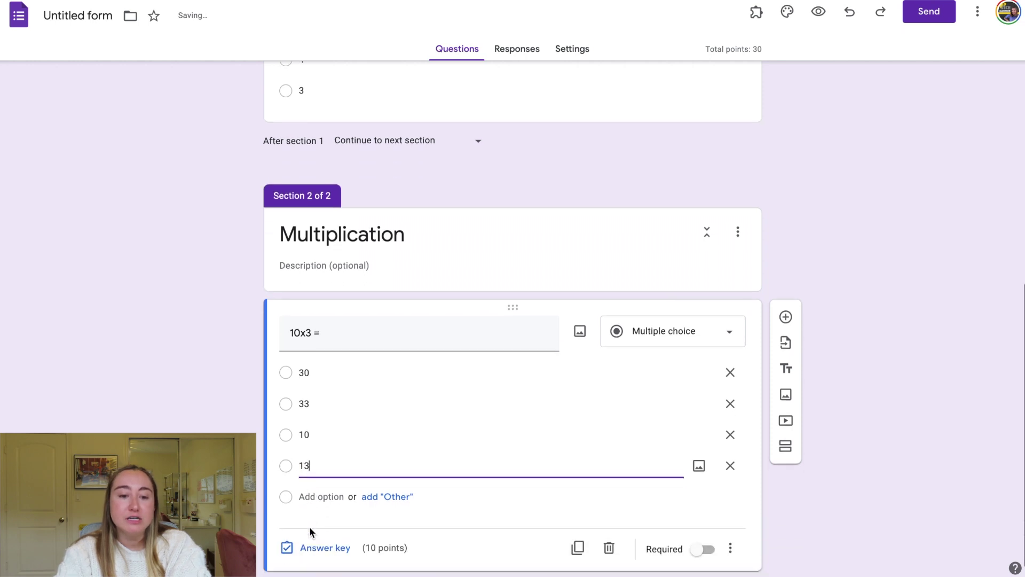
pyautogui.click(308, 525)
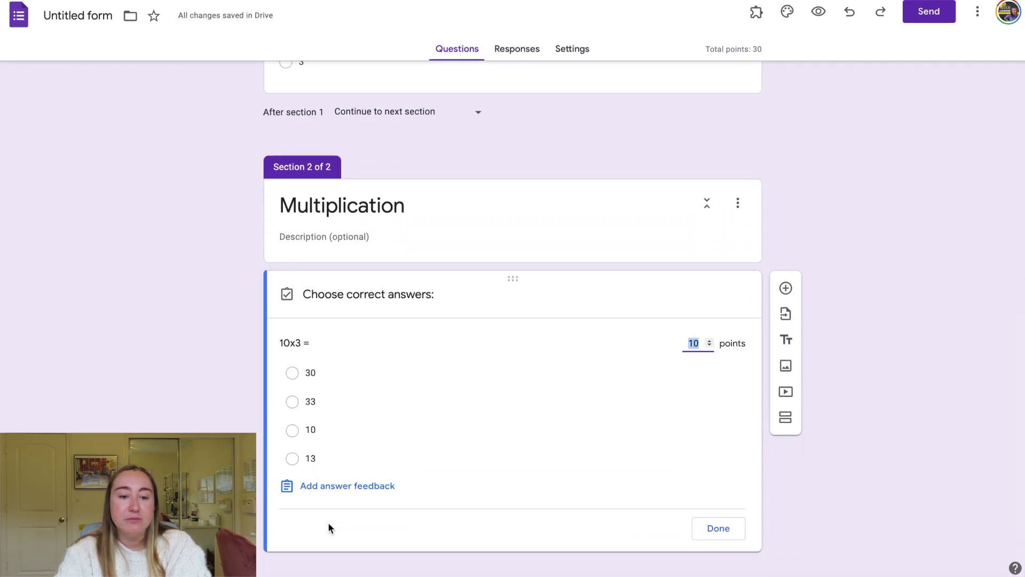
pyautogui.click(292, 374)
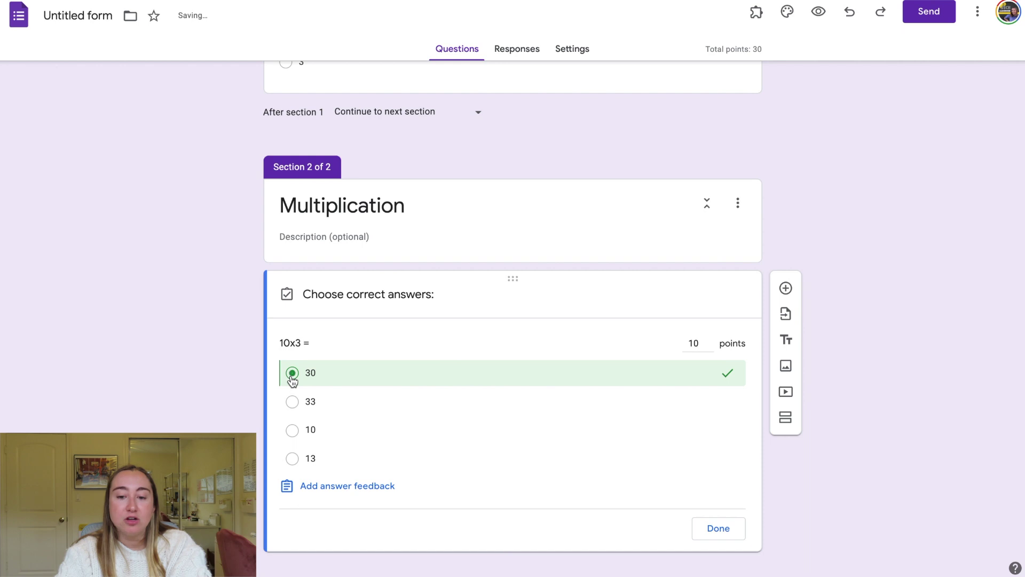
pyautogui.click(731, 535)
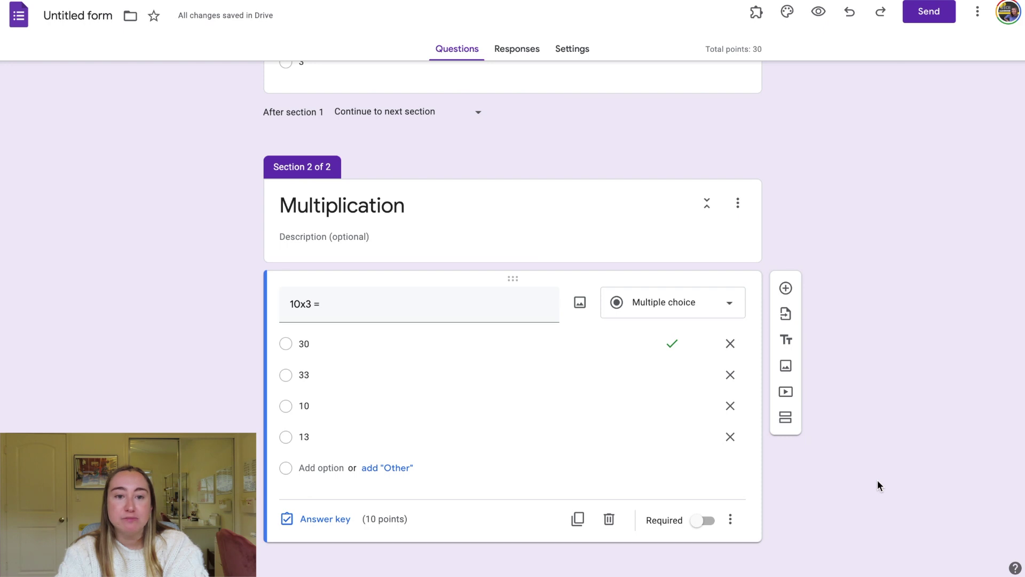
# Open the Math Quiz preview, dismiss the autosave notice and fill in the respondent's name.
pyautogui.scroll(10, 878, 481)
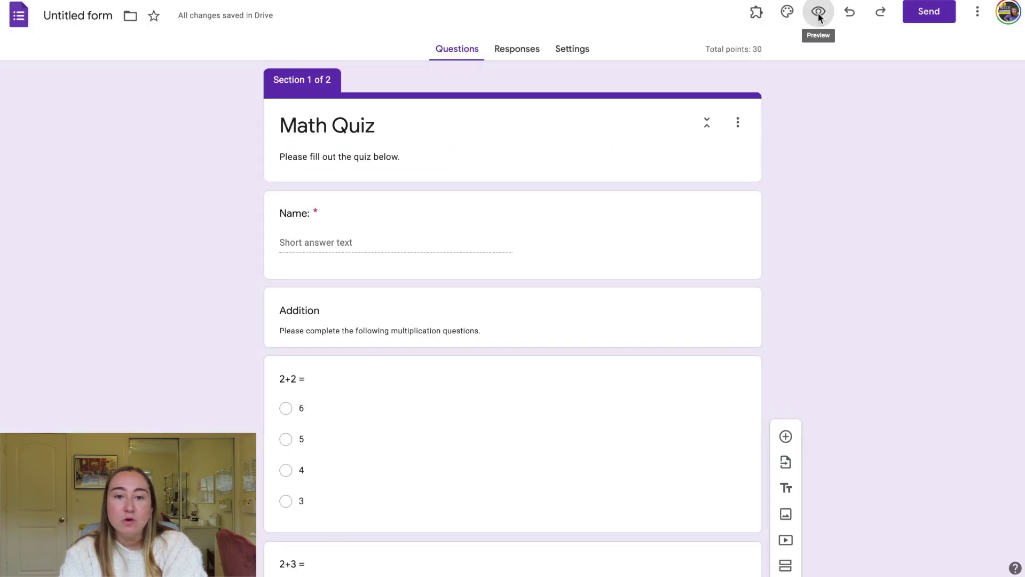
pyautogui.click(818, 12)
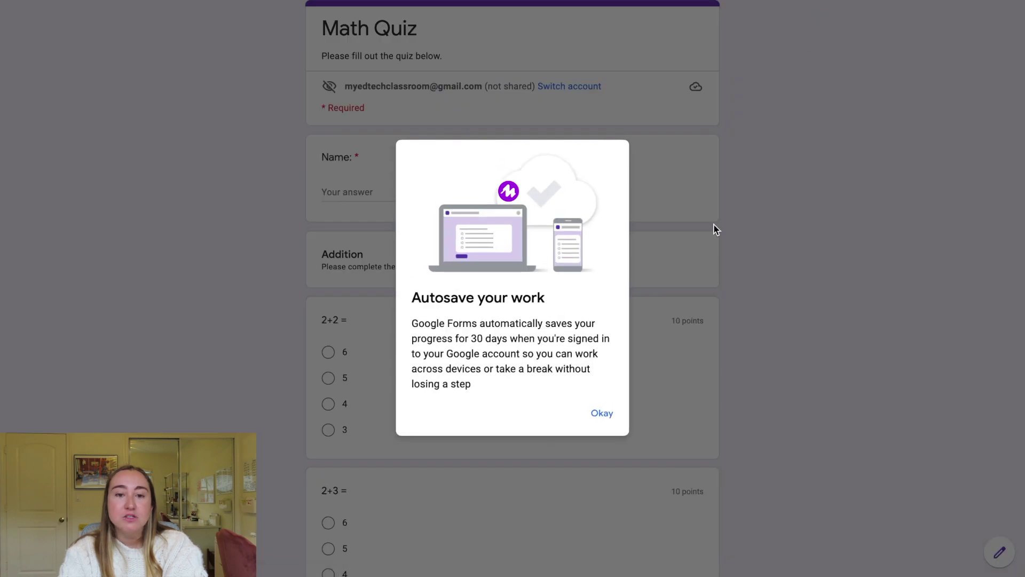
pyautogui.click(602, 414)
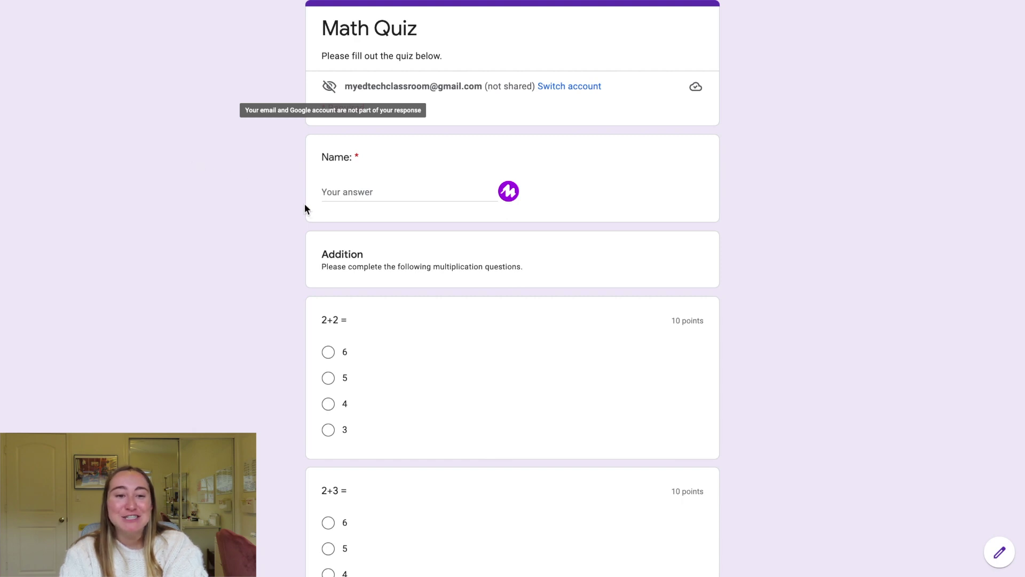
pyautogui.click(345, 190)
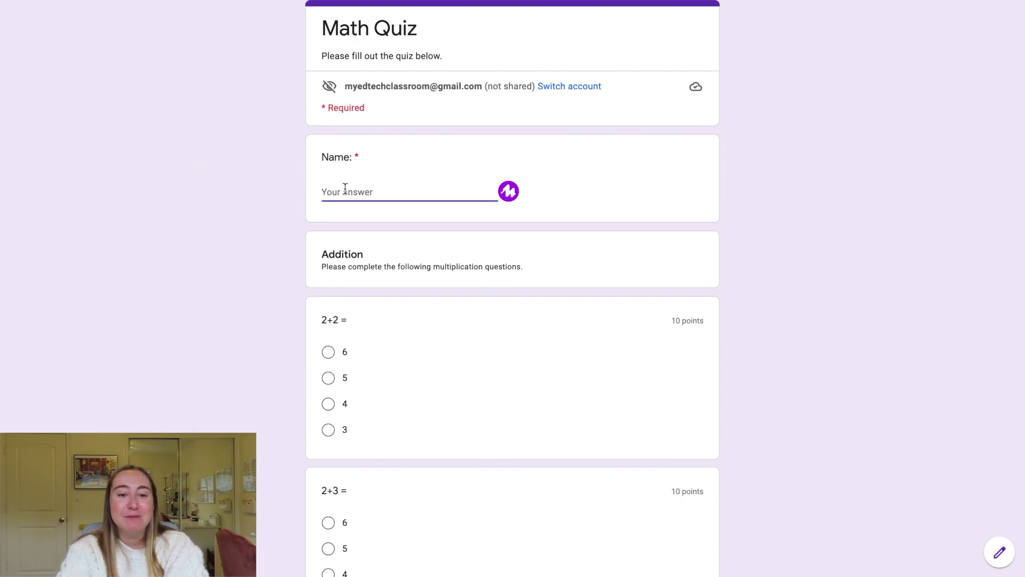
pyautogui.write('MF')
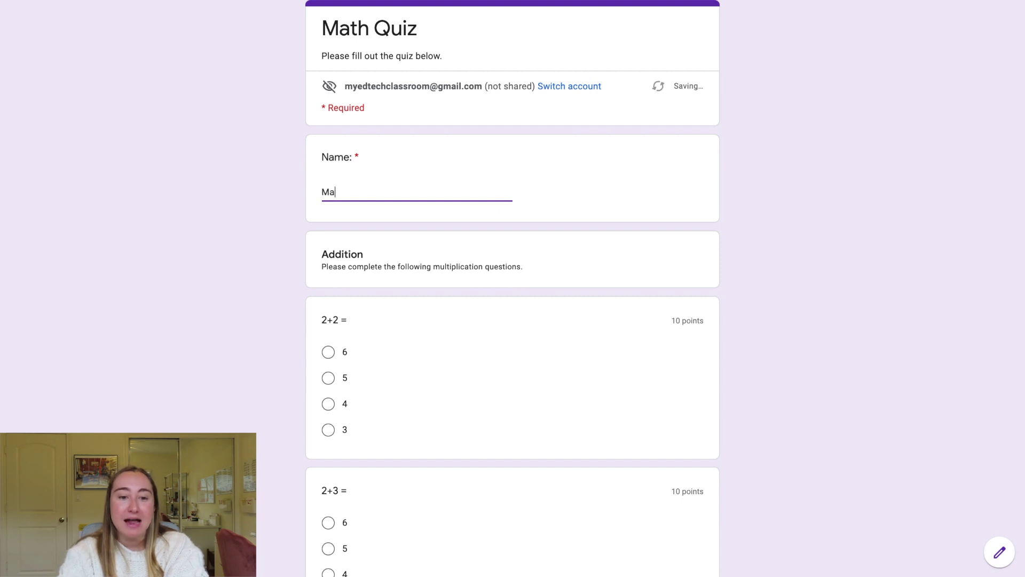
pyautogui.write('ddie')
pyautogui.click(257, 264)
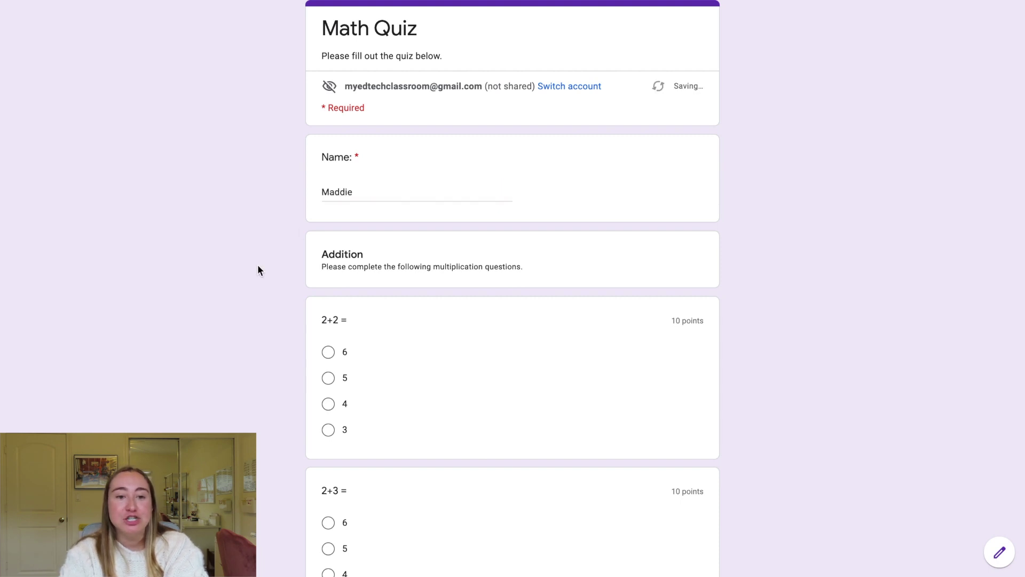
# Answer "2+2 =" with 4, "2+3 =" with 6 and "10x3 =" with 30 in the preview, and submit the quiz.
pyautogui.scroll(-3, 257, 264)
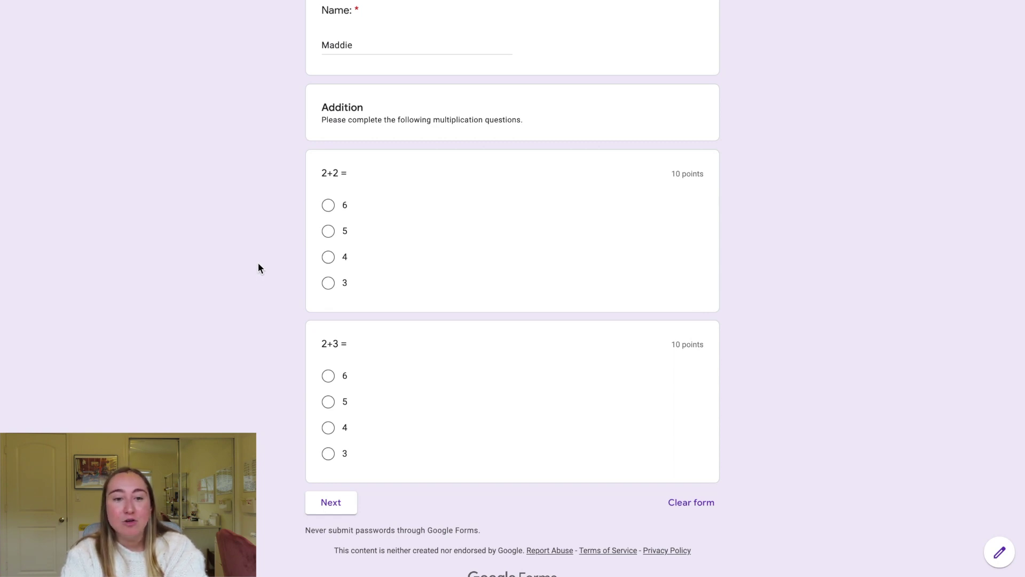
pyautogui.click(329, 258)
pyautogui.scroll(-1, 330, 261)
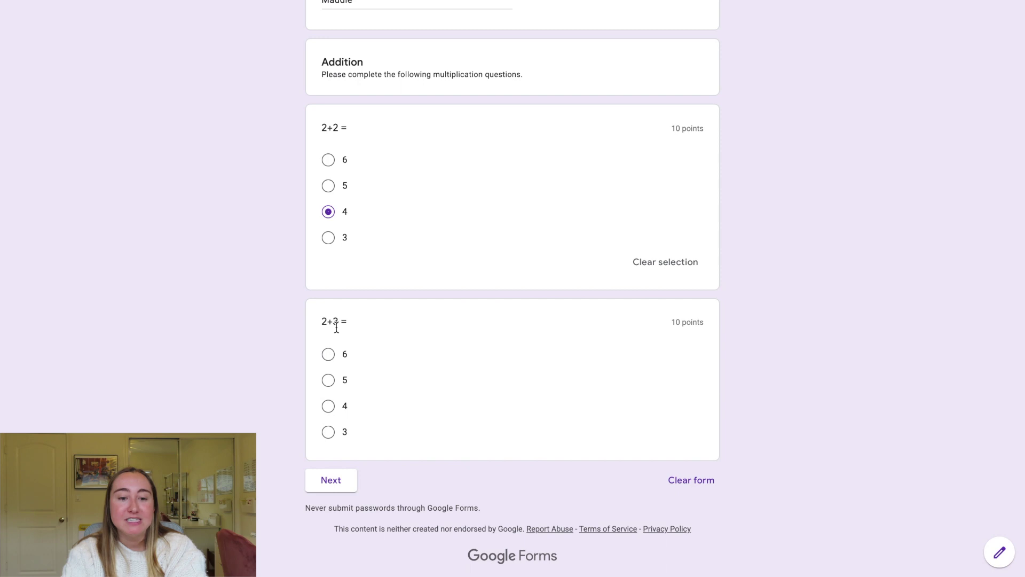
pyautogui.click(329, 355)
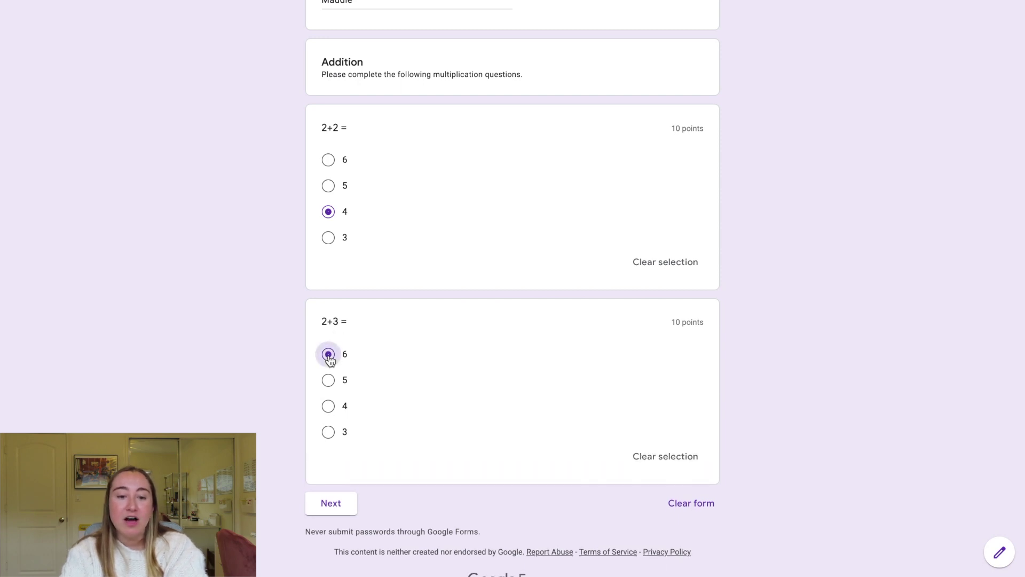
pyautogui.click(338, 513)
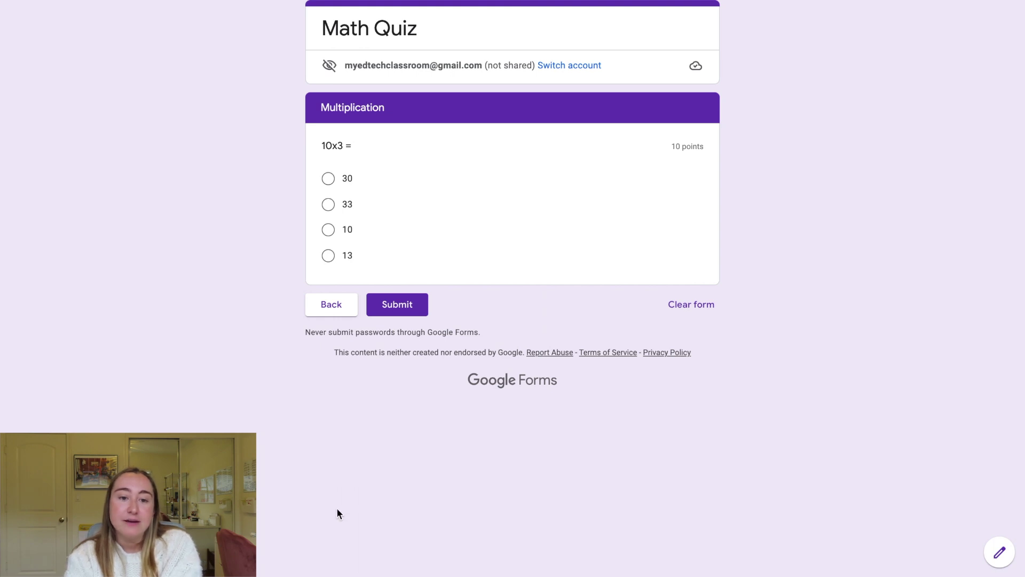
pyautogui.click(329, 180)
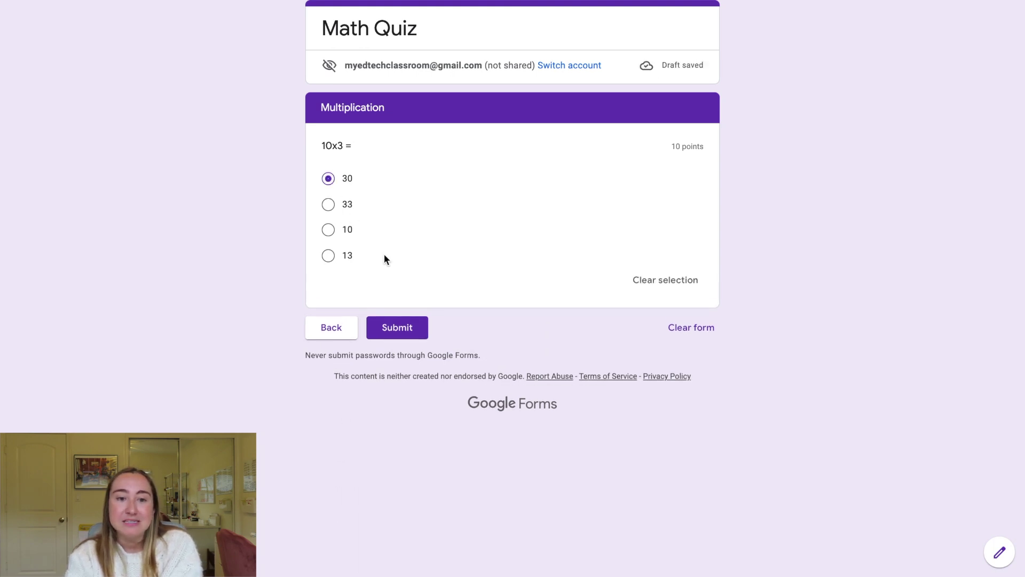
pyautogui.click(388, 332)
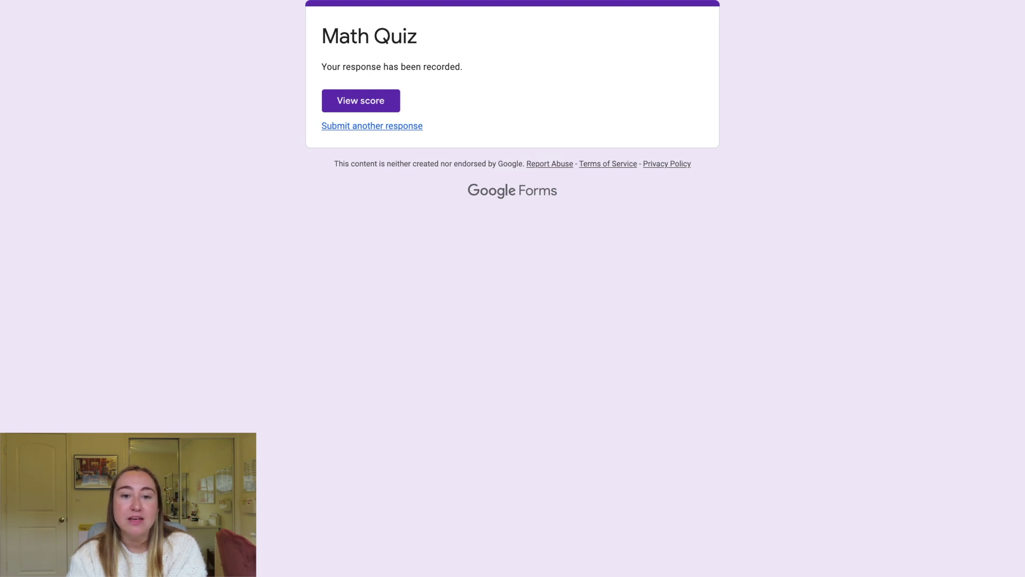
# Close the preview and review the quiz's response summary, including the insights and frequently missed questions.
pyautogui.hotkey('ctrl', 'w')
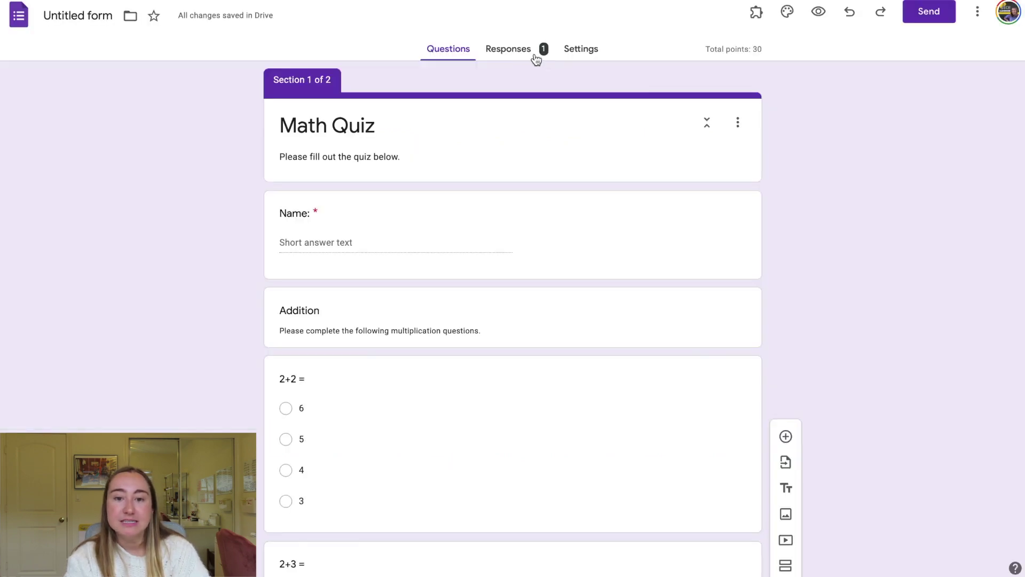
pyautogui.click(518, 134)
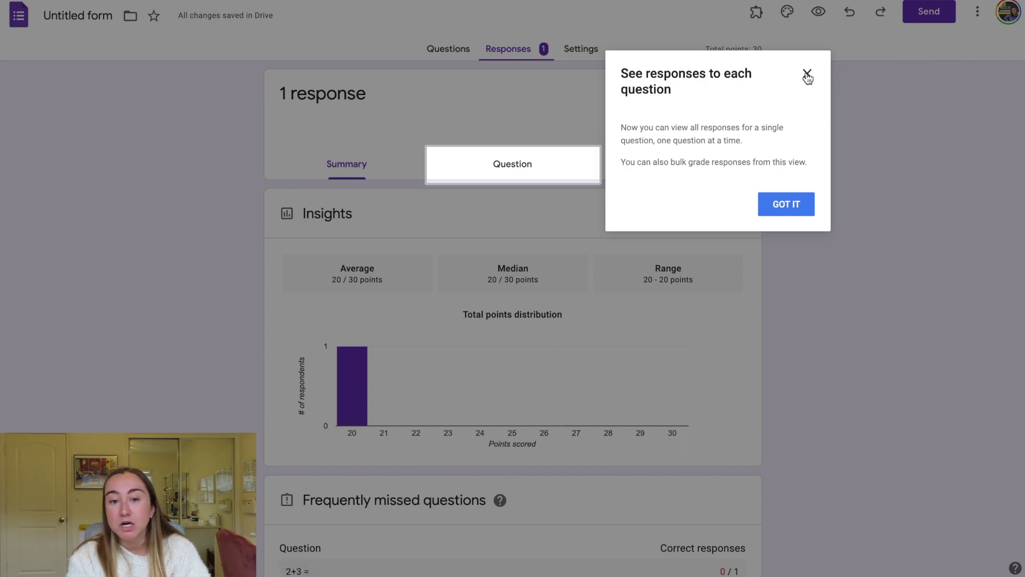
pyautogui.click(807, 74)
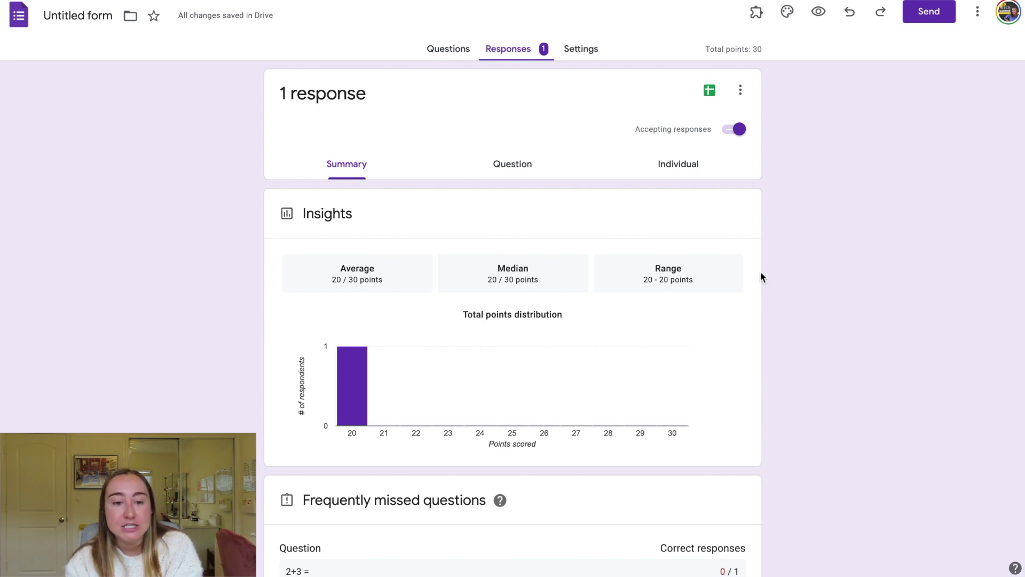
pyautogui.scroll(-3, 761, 272)
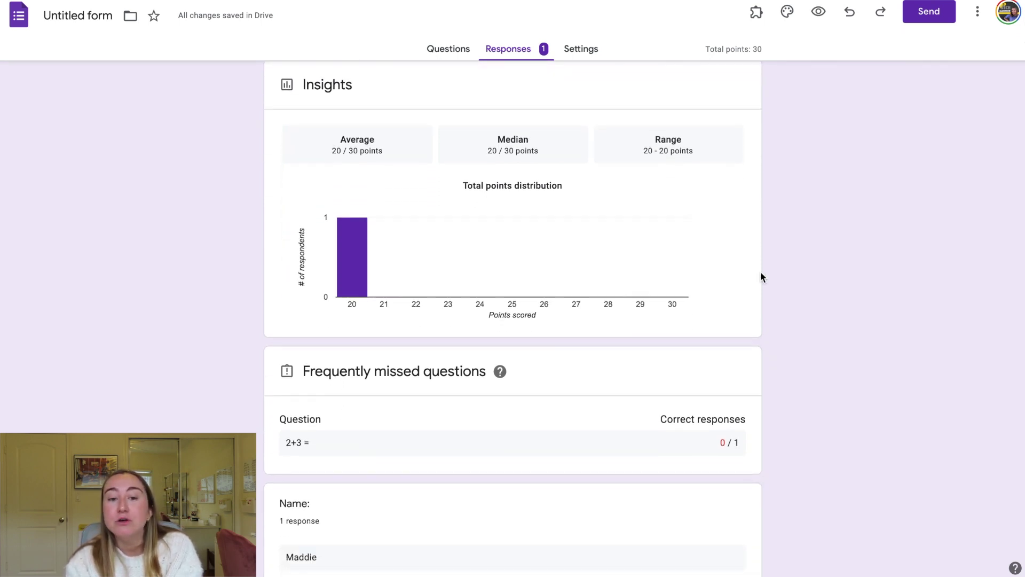
pyautogui.scroll(-3, 760, 277)
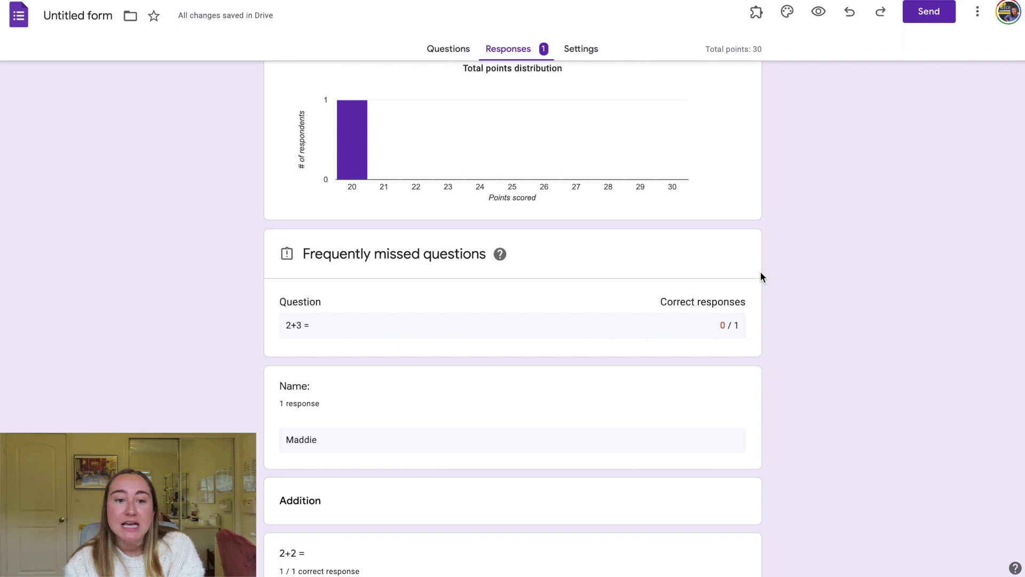
# Examine the per-question answer charts in the quiz's response summary, from Addition through Multiplication.
pyautogui.scroll(-3, 760, 277)
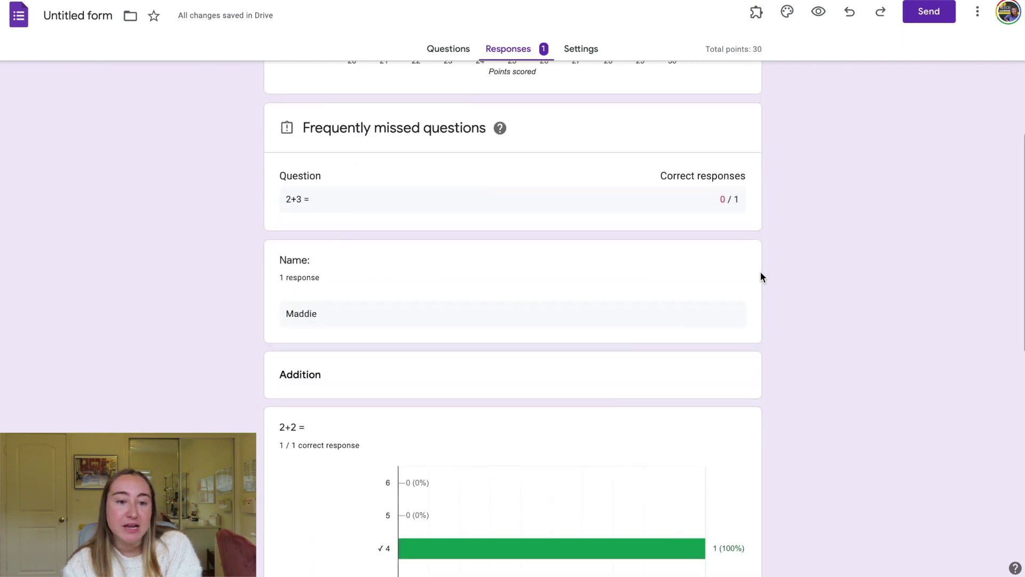
pyautogui.scroll(-2, 760, 277)
pyautogui.scroll(-2, 760, 277)
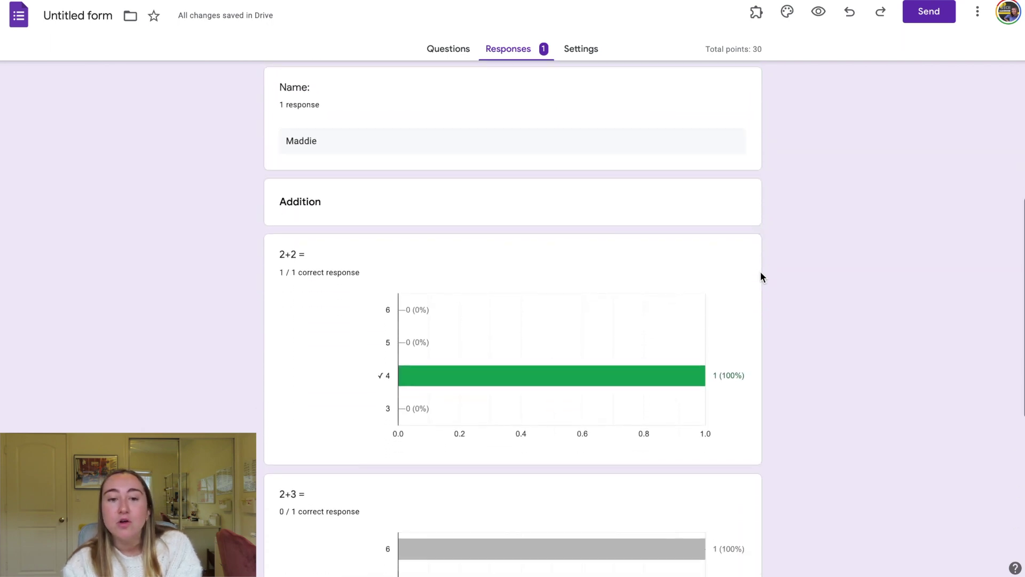
pyautogui.scroll(-2, 761, 277)
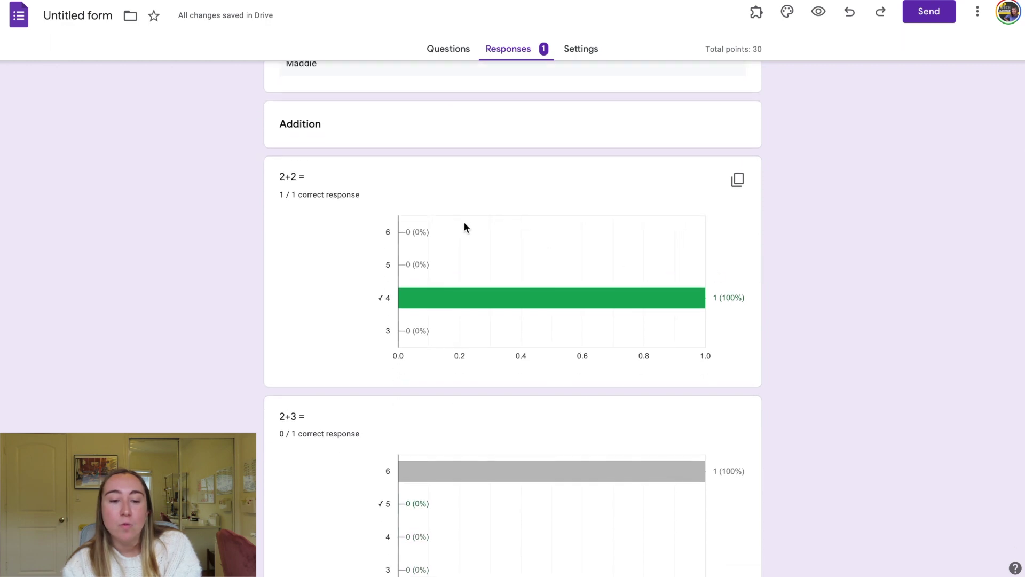
pyautogui.scroll(-2, 815, 287)
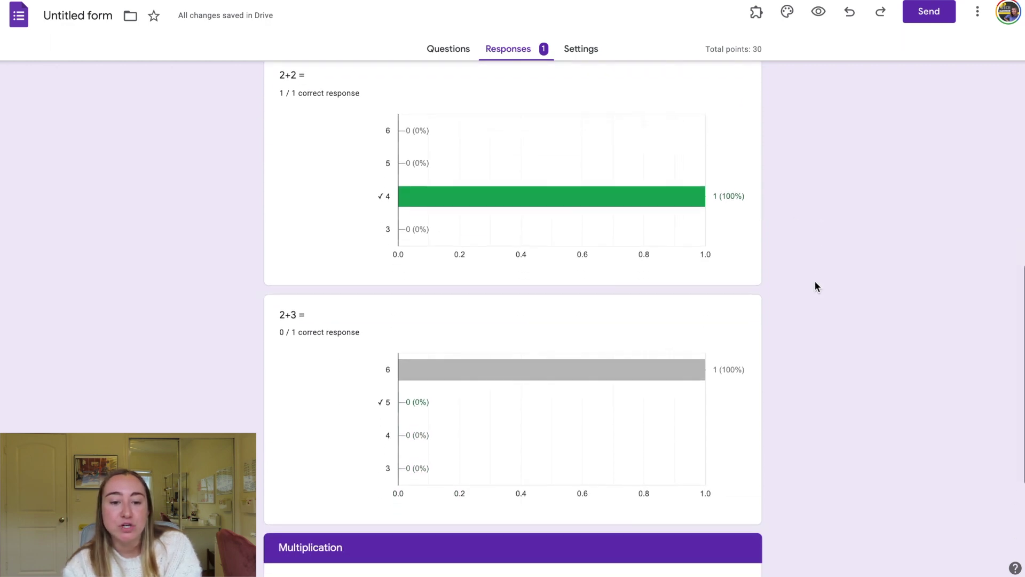
pyautogui.scroll(-4, 814, 283)
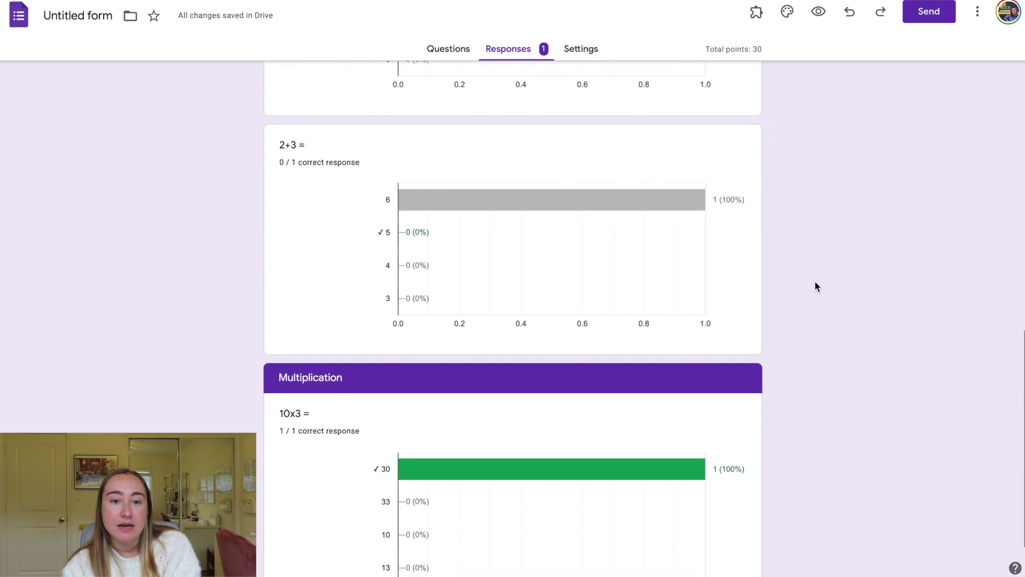
pyautogui.scroll(15, 815, 283)
pyautogui.scroll(1, 815, 287)
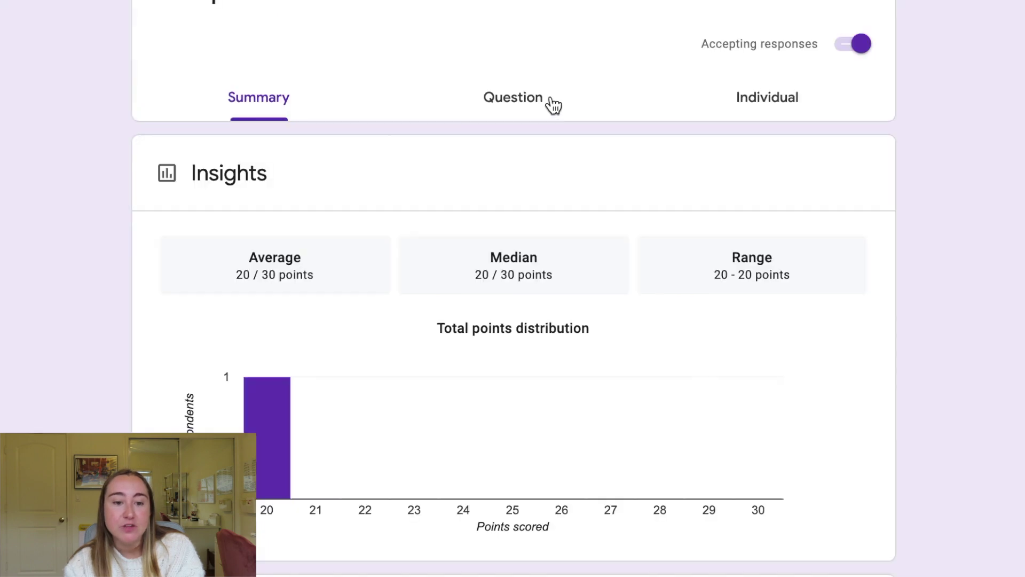
# View the quiz responses by question, paging from "Name:" through to "10x3 =".
pyautogui.click(539, 168)
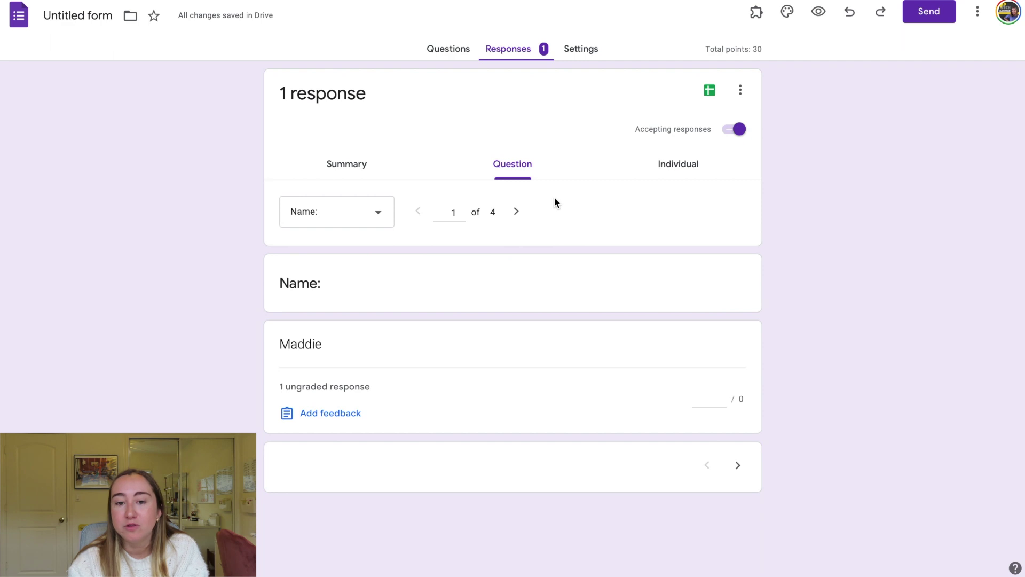
pyautogui.click(518, 213)
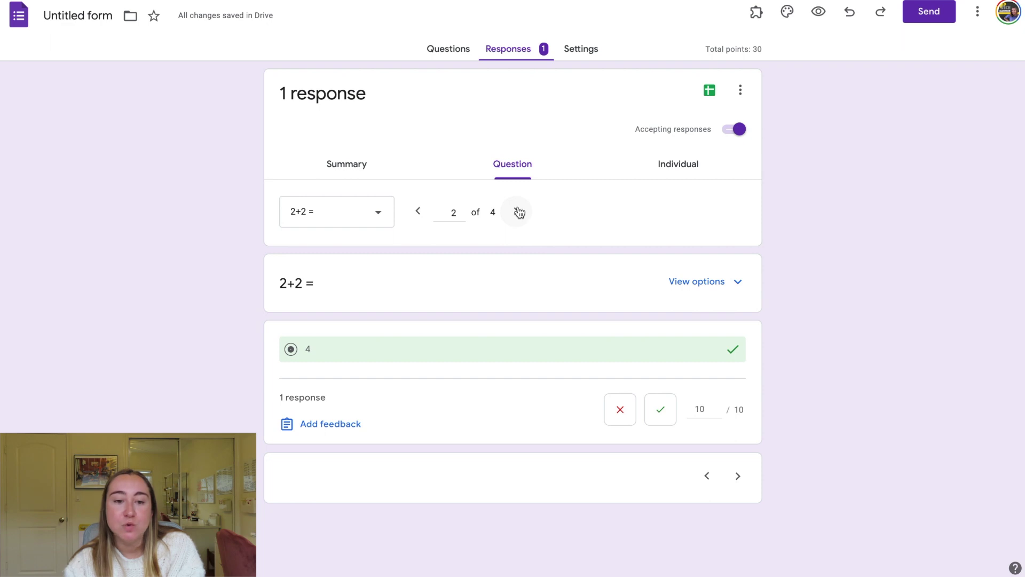
pyautogui.click(519, 212)
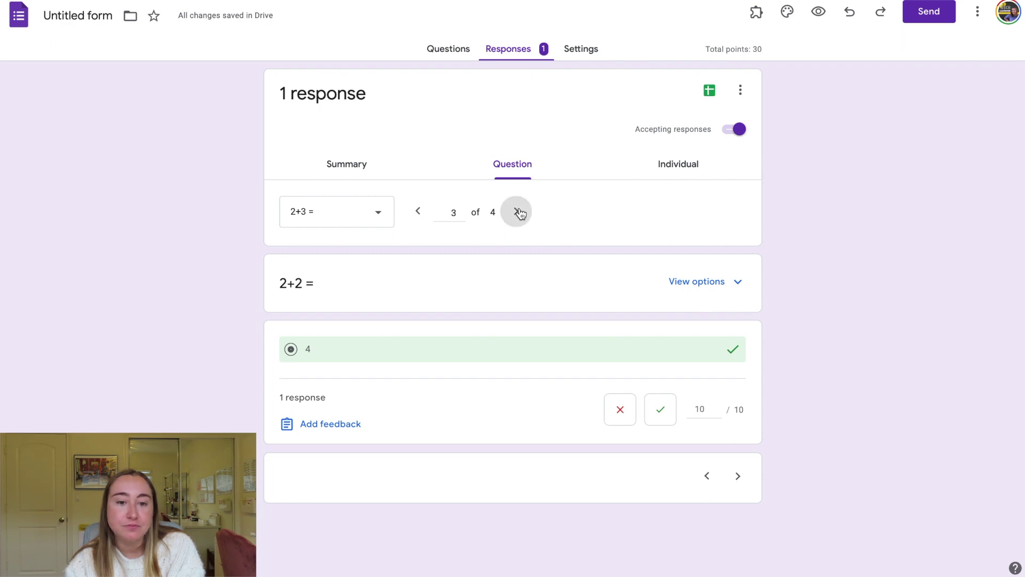
pyautogui.click(519, 213)
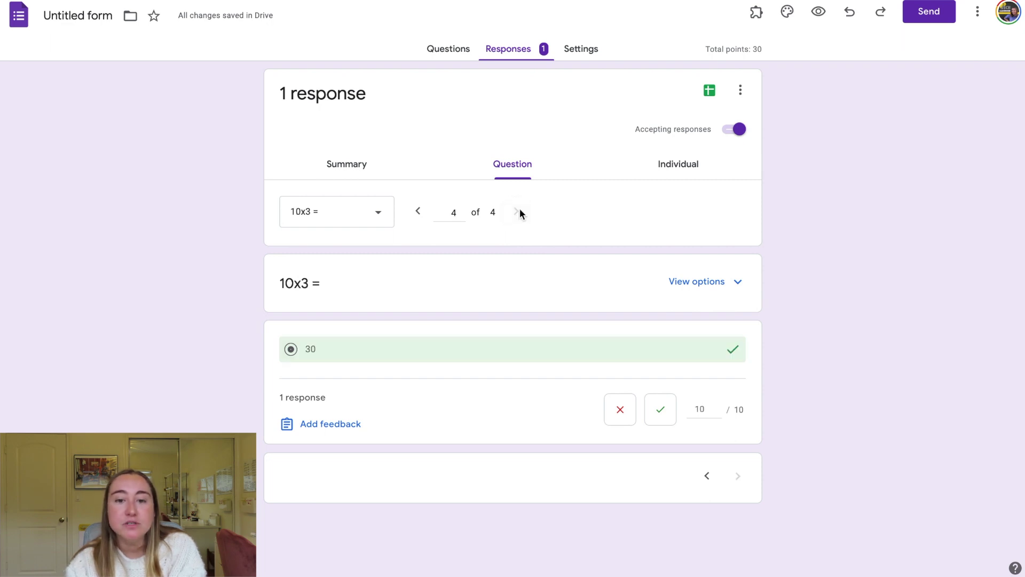
# View the individual quiz response and review its points and marked answers in both sections.
pyautogui.click(693, 165)
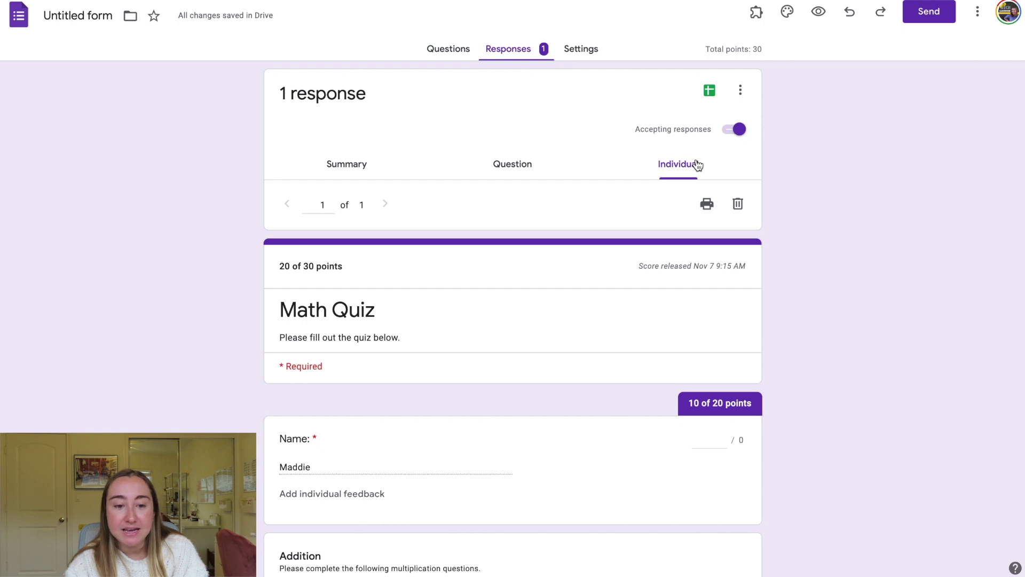
pyautogui.scroll(-3, 589, 326)
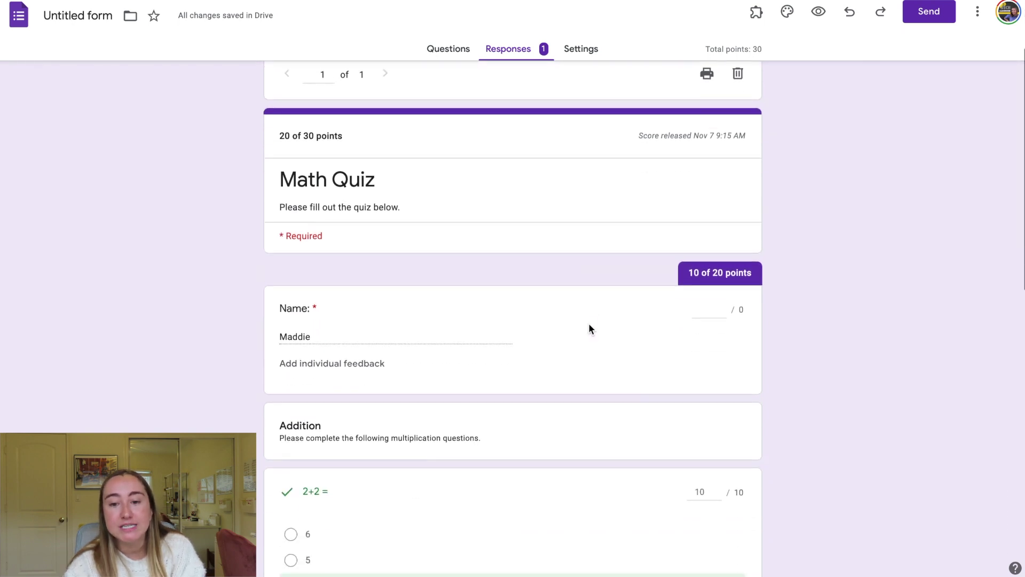
pyautogui.scroll(-4, 589, 327)
pyautogui.scroll(-5, 590, 327)
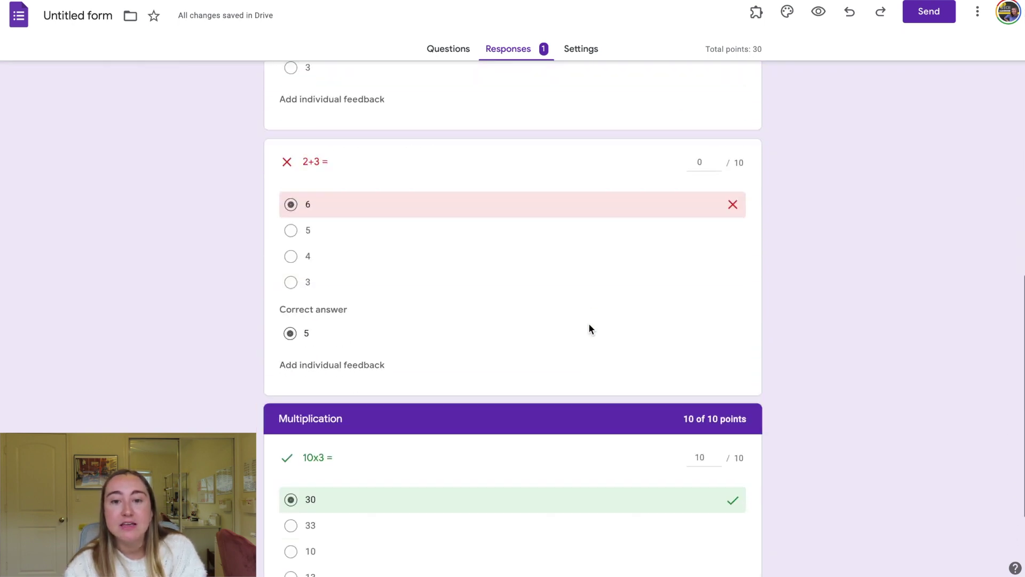
pyautogui.scroll(-3, 589, 328)
pyautogui.scroll(15, 589, 328)
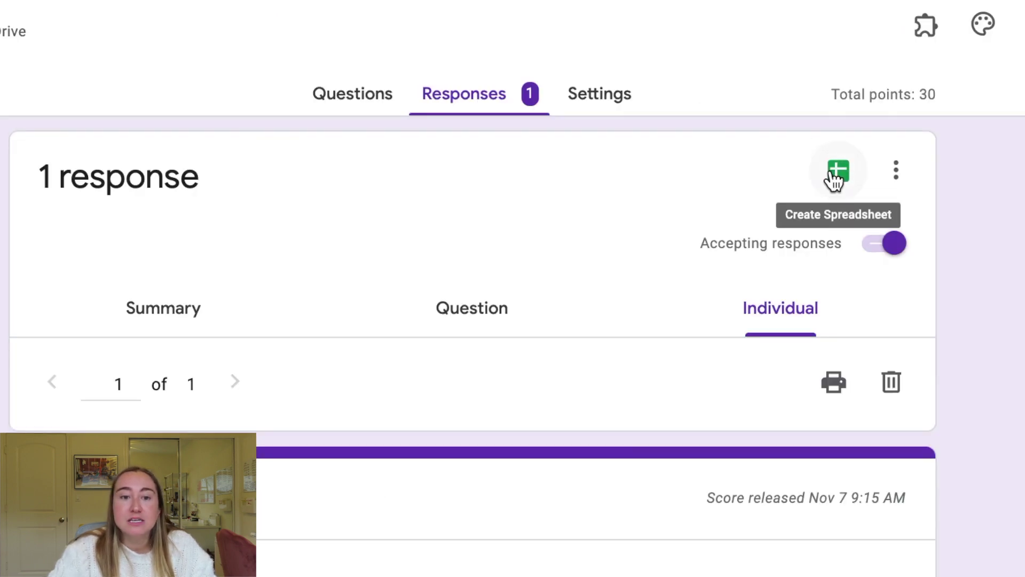
# Create a new spreadsheet named "Untitled form (Responses)" for the quiz responses and look over its header cells from Score to "10x3 =".
pyautogui.click(834, 176)
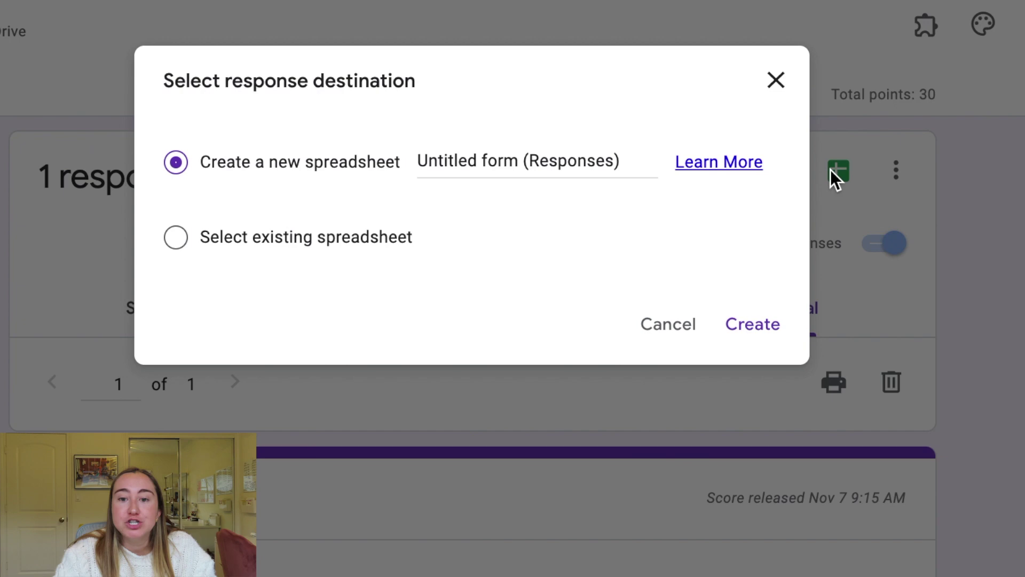
pyautogui.click(751, 325)
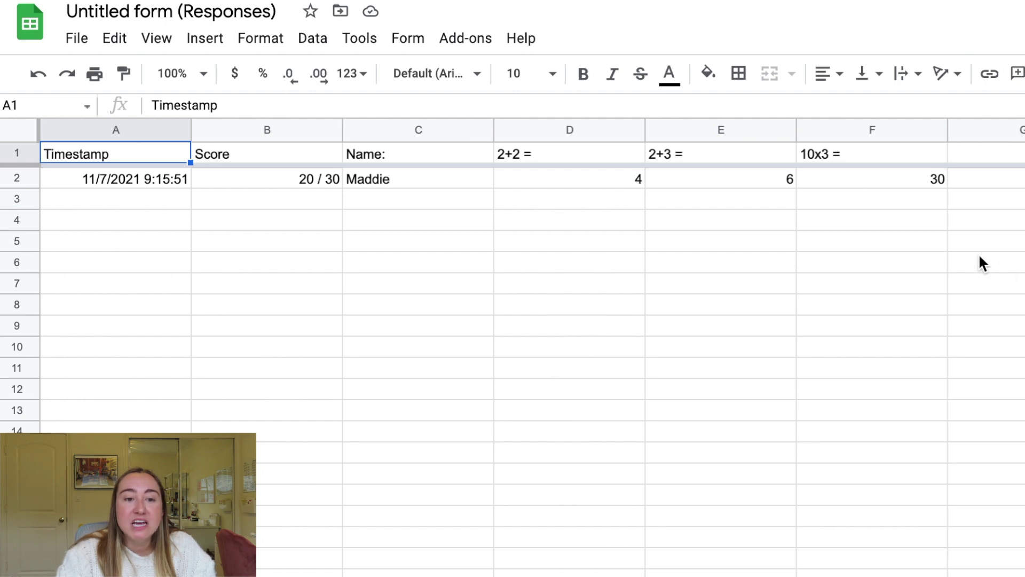
pyautogui.click(324, 158)
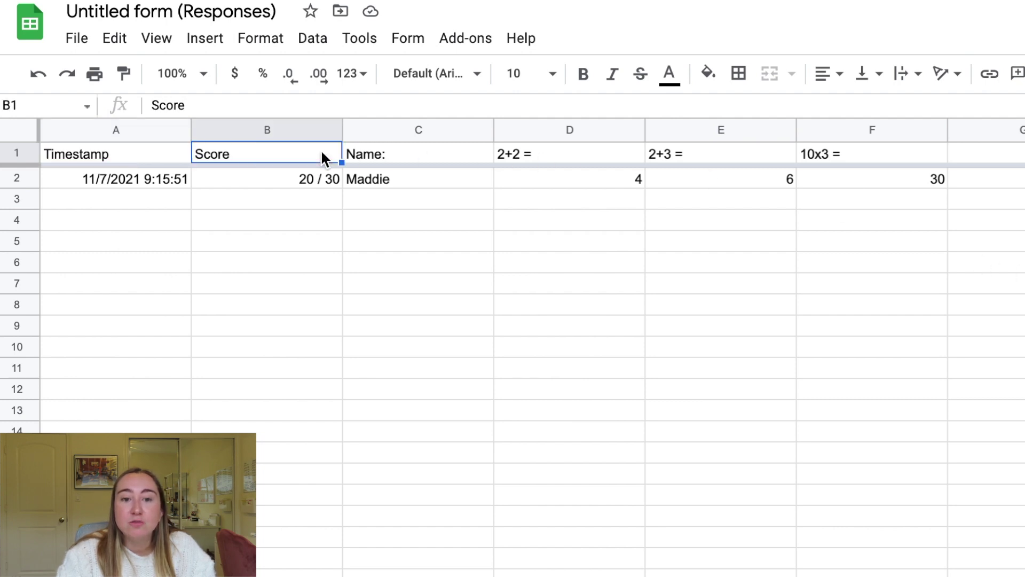
pyautogui.press('Right')
pyautogui.press('Right')
pyautogui.press('Right')
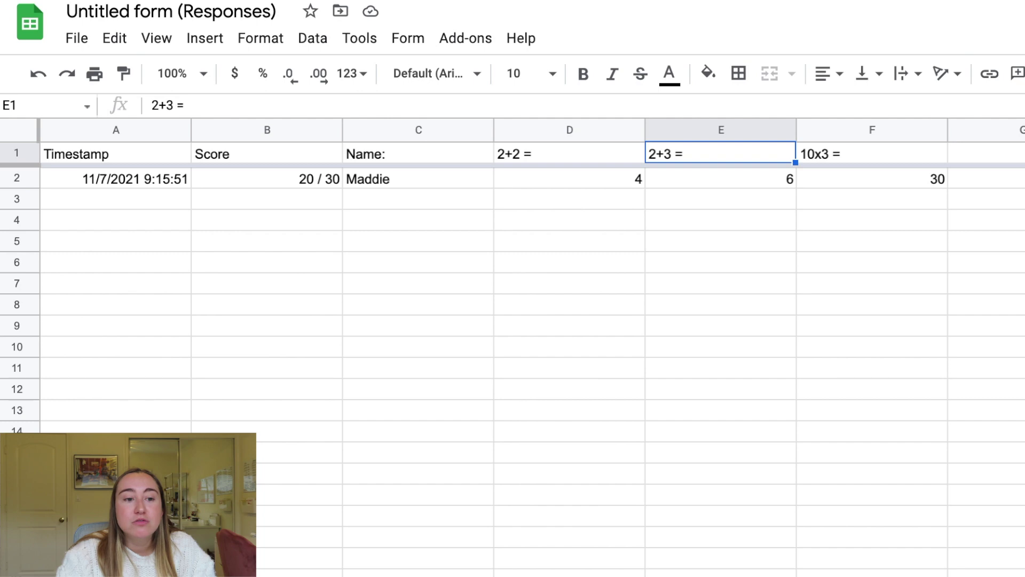
pyautogui.press('Right')
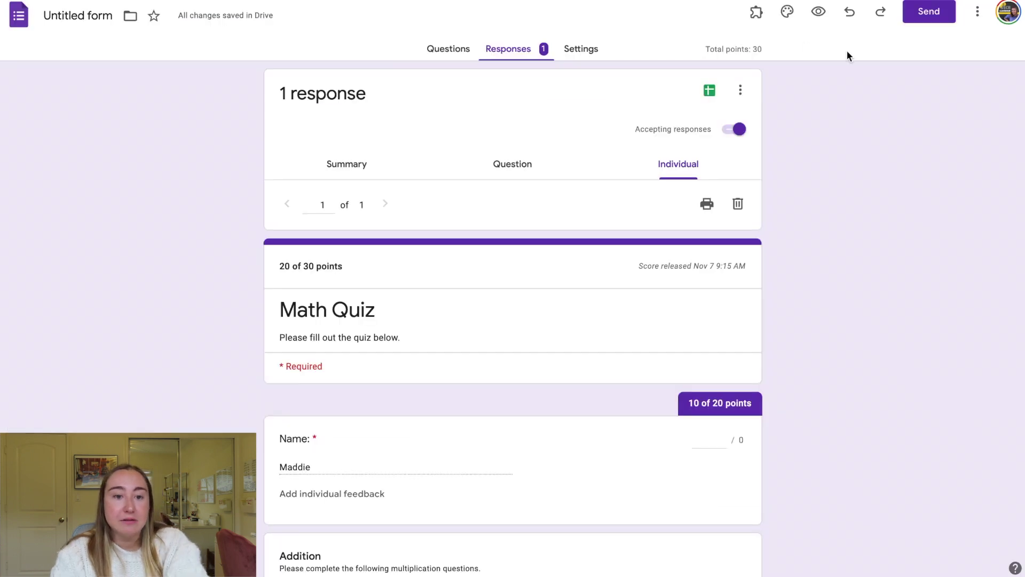
# Open the Math Quiz preview again from the form and enter "EdTech" as the respondent's name.
pyautogui.click(829, 15)
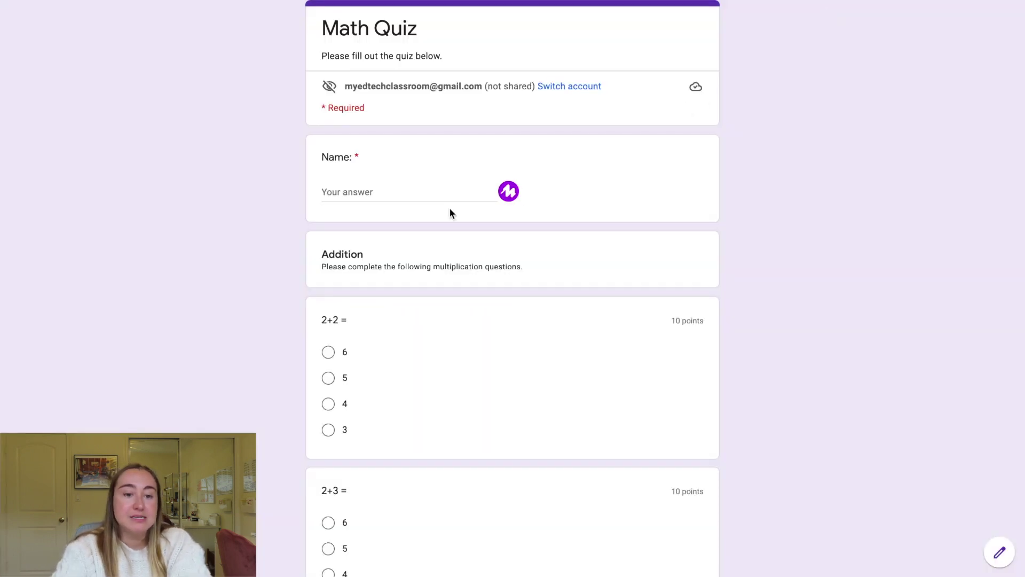
pyautogui.click(422, 190)
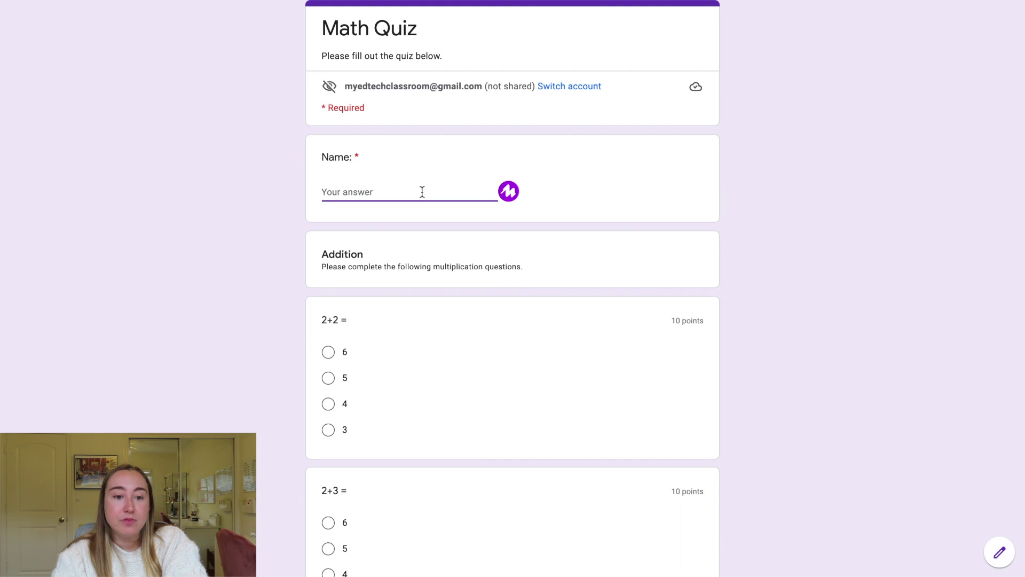
pyautogui.write('EdTech')
pyautogui.scroll(-2, 331, 299)
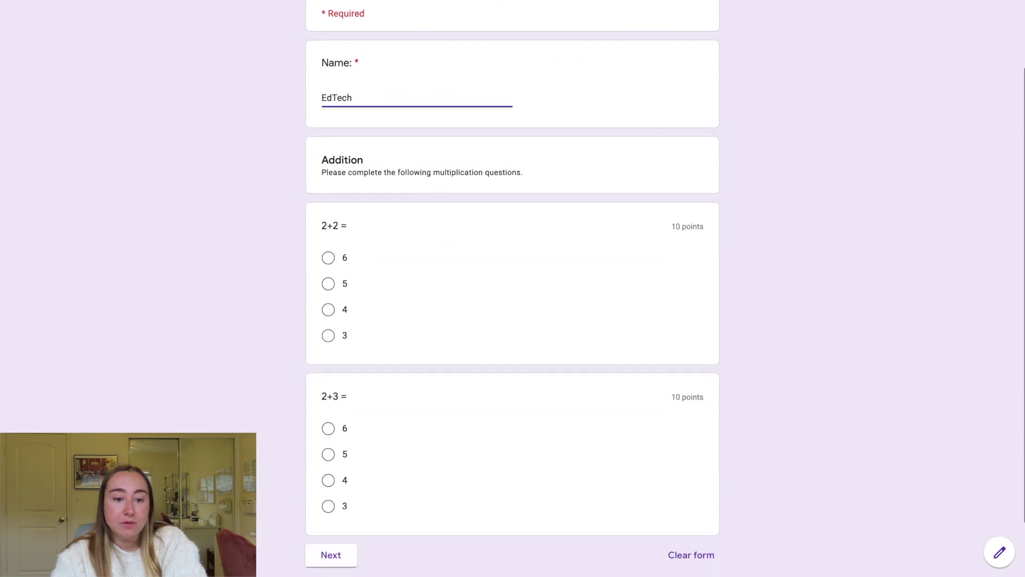
# Answer "2+2 =" with 4, "2+3 =" with 5 and "10x3 =" with 30, and submit the second quiz response.
pyautogui.click(328, 297)
pyautogui.click(329, 466)
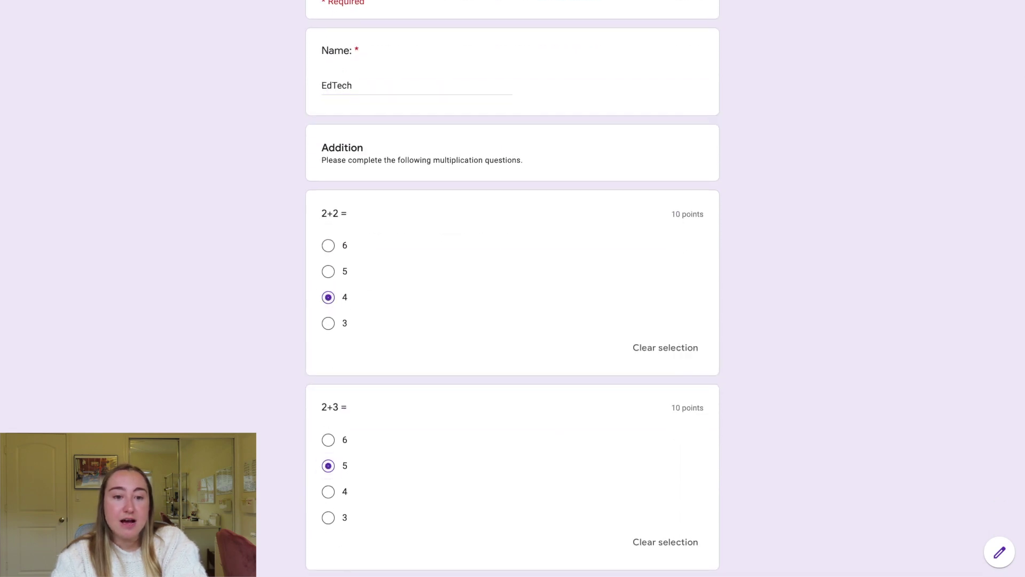
pyautogui.scroll(-1, 341, 534)
pyautogui.click(332, 567)
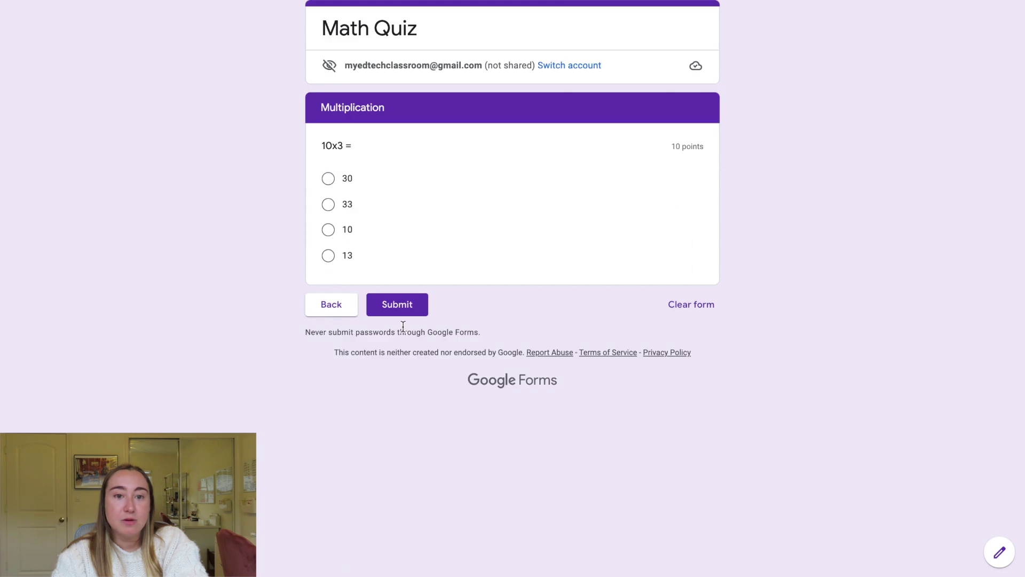
pyautogui.click(347, 177)
pyautogui.click(404, 329)
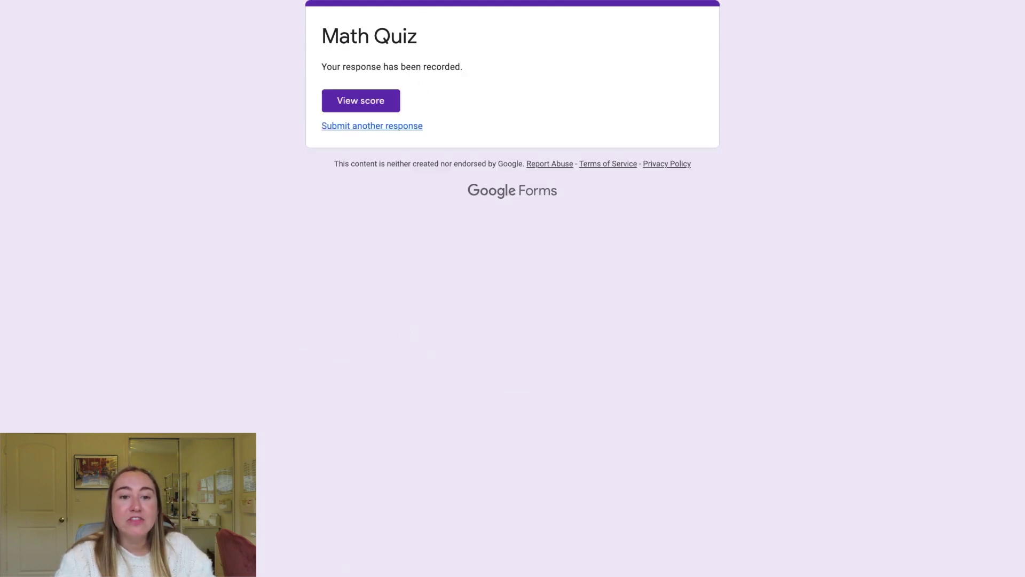
# Leave the quiz for the Forms home page and open the Self-Evaluation form.
pyautogui.hotkey('ctrl', 'Tab')
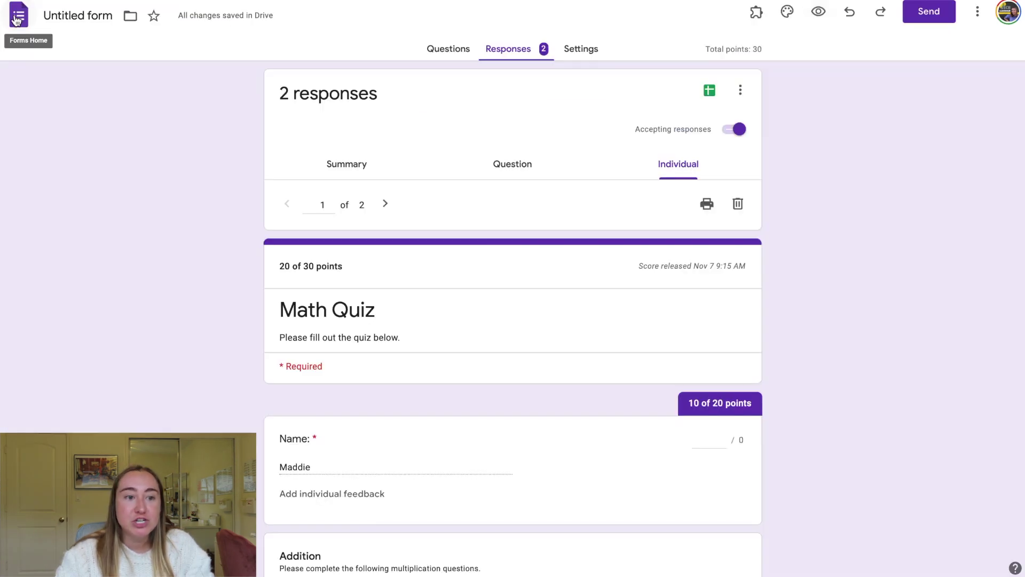
pyautogui.click(18, 19)
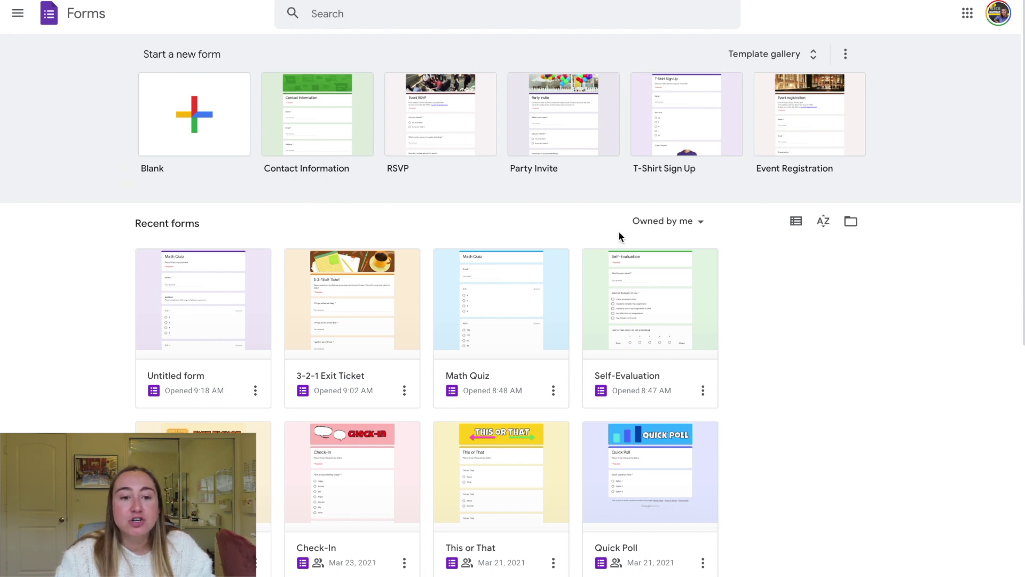
pyautogui.click(611, 314)
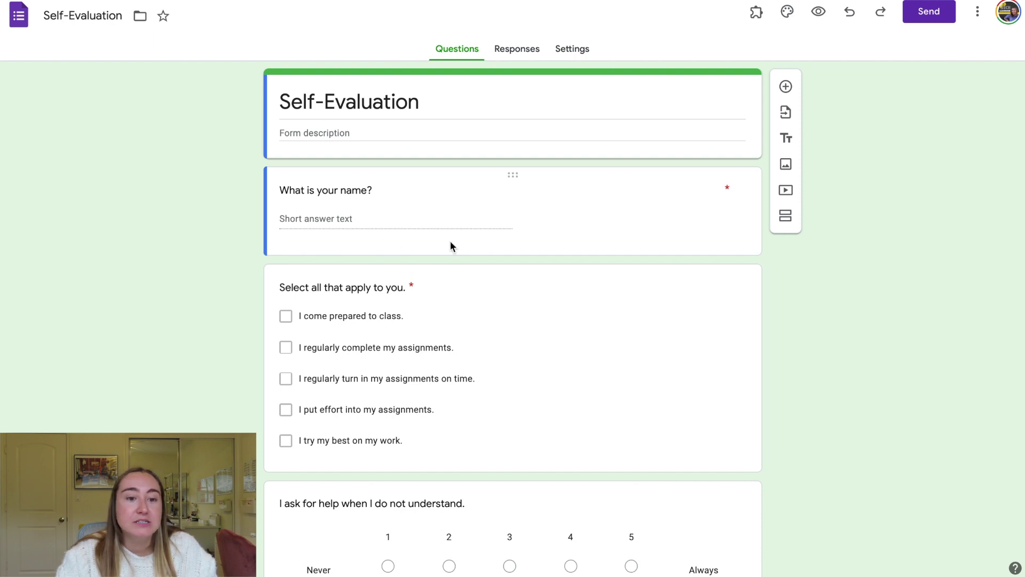
# Look over the Self-Evaluation form and inspect the options of its "Select all that apply to you." checkboxes question.
pyautogui.scroll(-1, 451, 245)
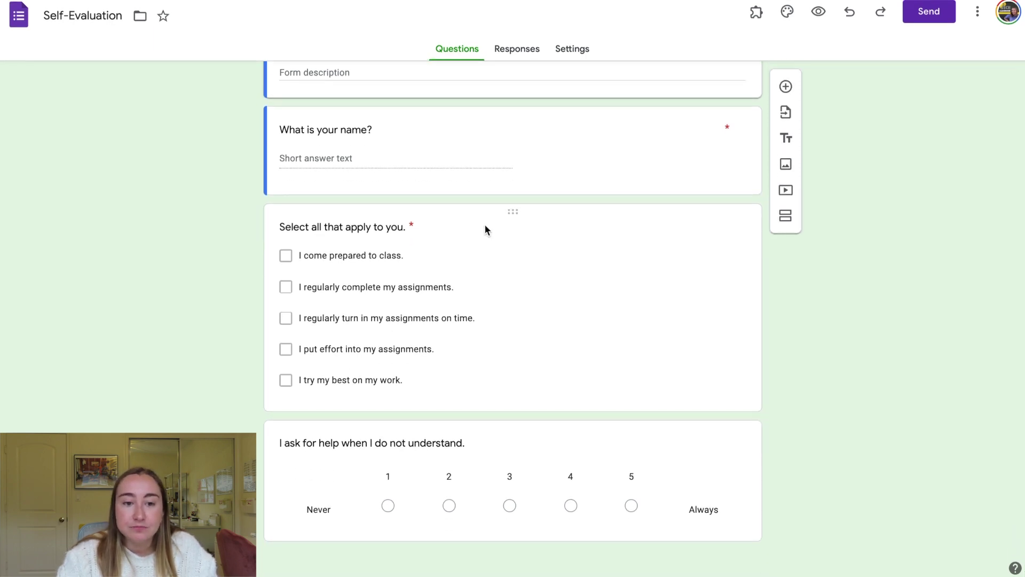
pyautogui.click(508, 236)
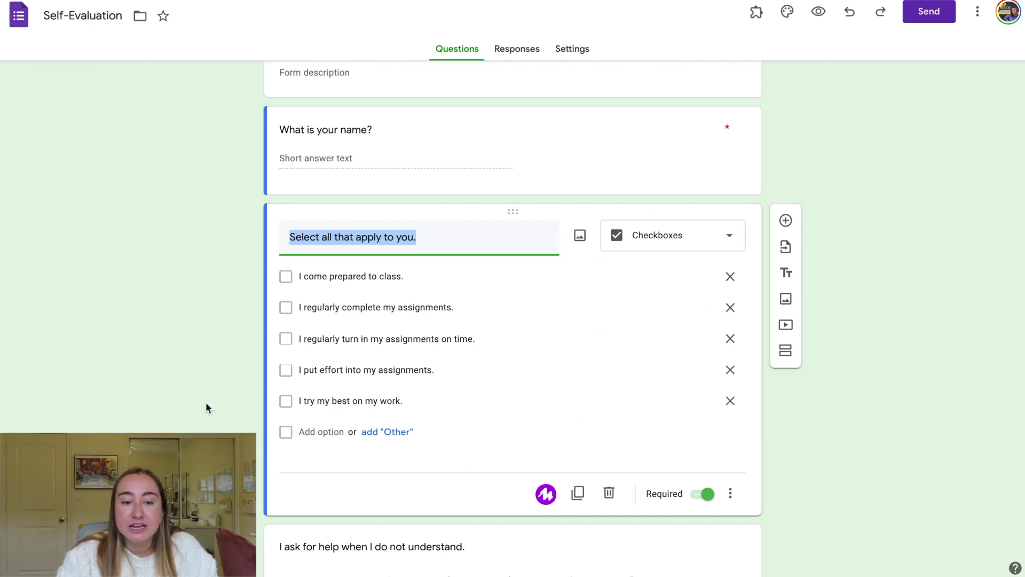
pyautogui.scroll(-2, 206, 404)
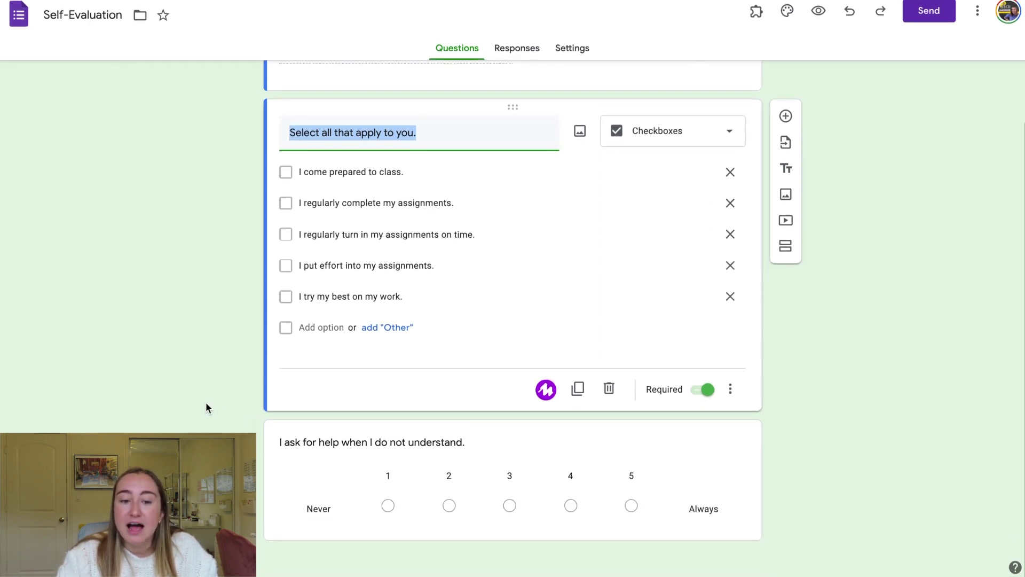
# Inspect the linear scale range choices of "I ask for help when I do not understand." and reselect the checkboxes question above it.
pyautogui.click(412, 443)
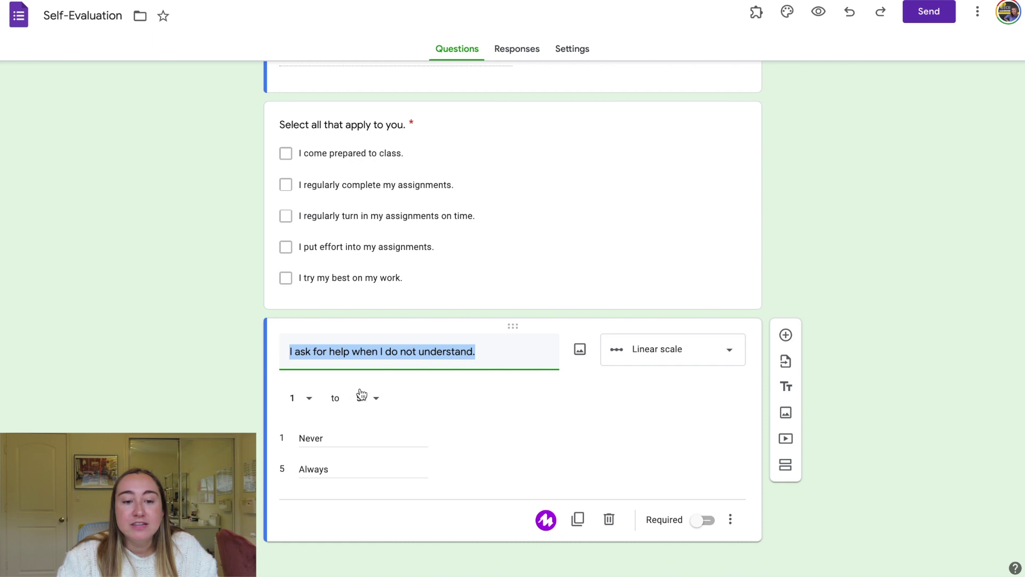
pyautogui.click(308, 400)
pyautogui.click(307, 400)
pyautogui.click(376, 399)
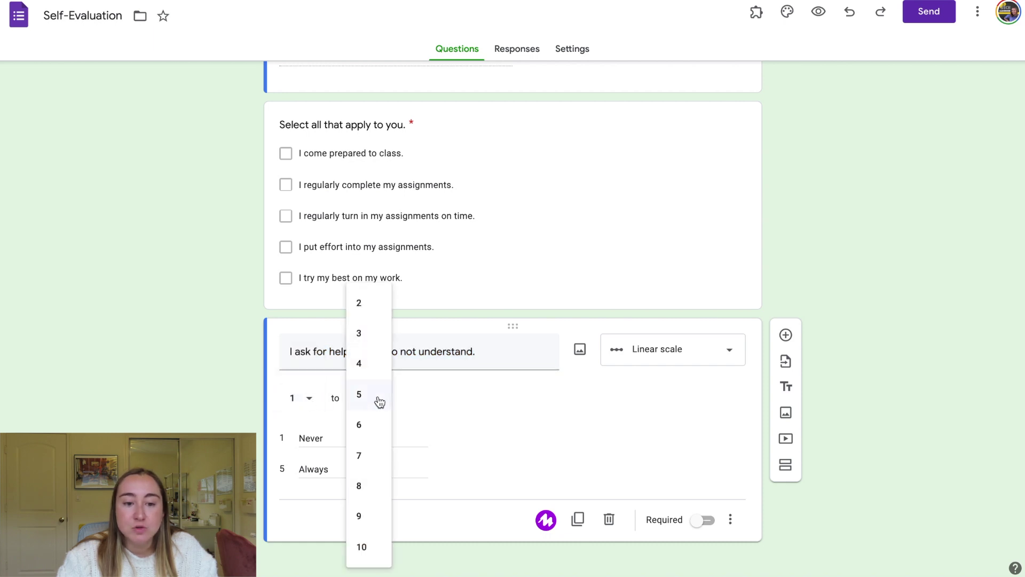
pyautogui.click(410, 398)
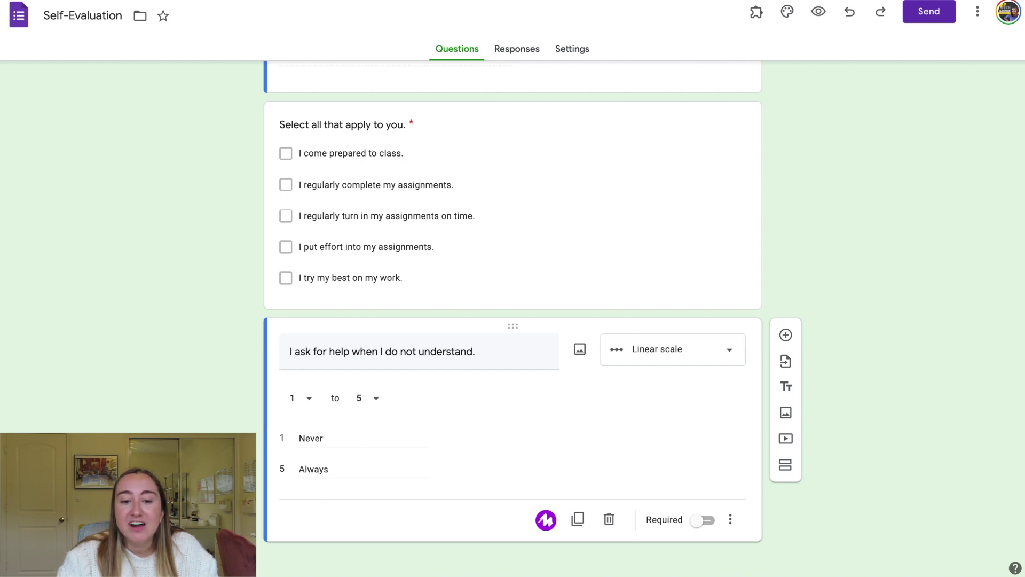
pyautogui.click(707, 265)
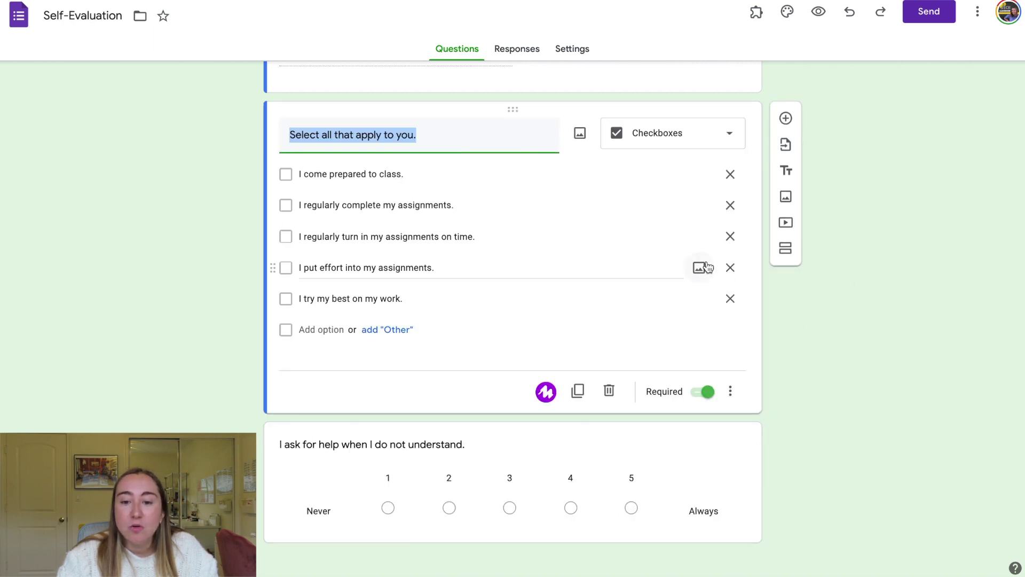
pyautogui.click(805, 448)
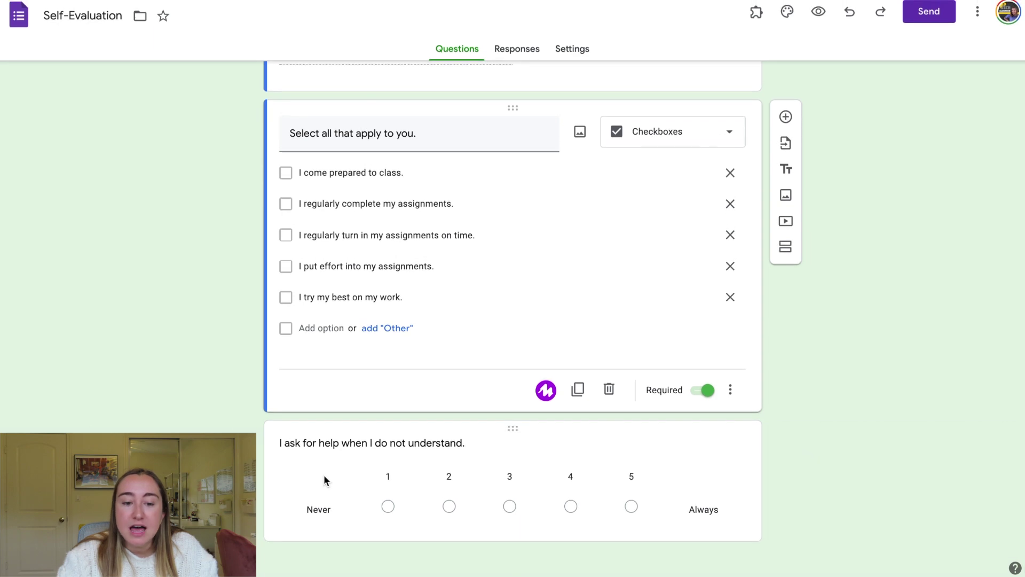